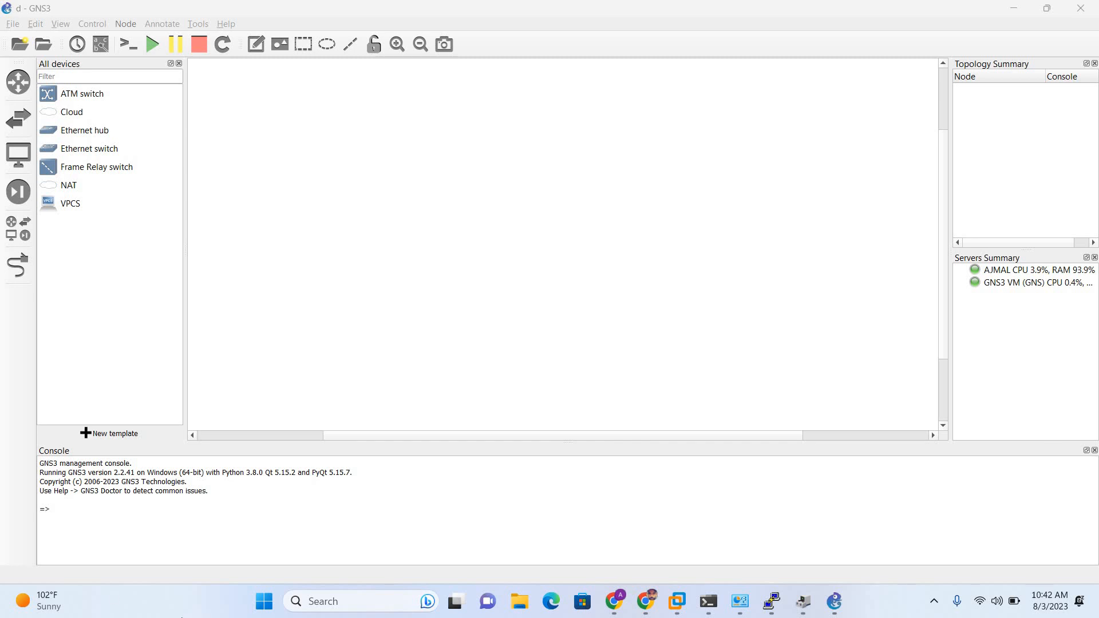
# Switch from GNS3 to the browser tab showing the GNS3 marketplace.
pyautogui.click(645, 601)
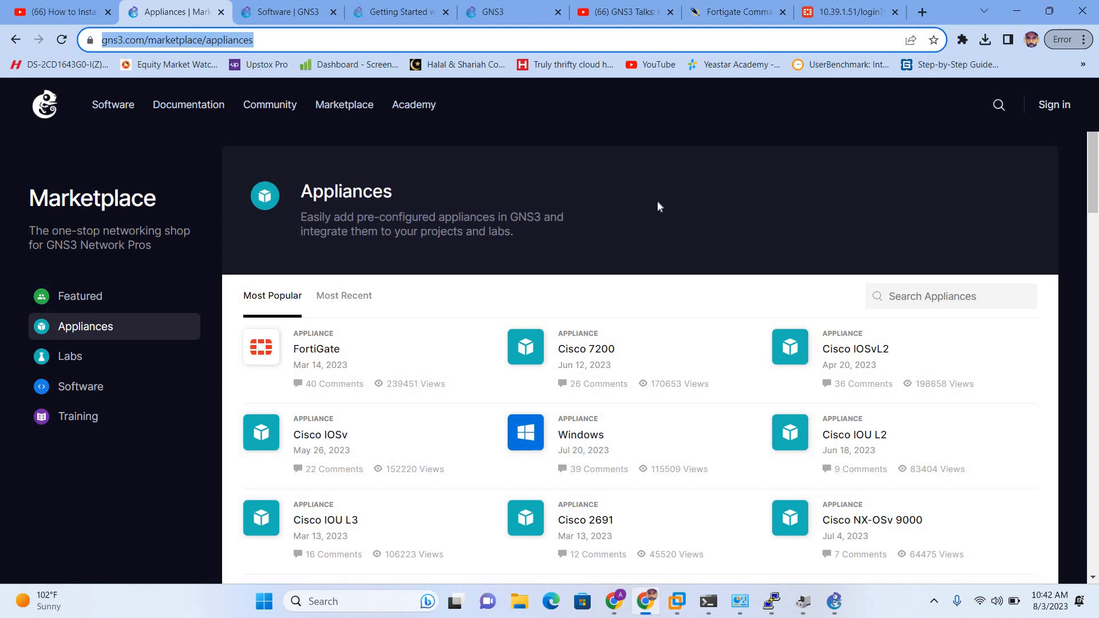
# Go to gns3.com and open the FortiGate entry under Marketplace > Appliances.
pyautogui.click(579, 40)
pyautogui.press('BackSpace')
pyautogui.press('BackSpace')
pyautogui.press('BackSpace')
pyautogui.press('BackSpace')
pyautogui.press('BackSpace')
pyautogui.press('BackSpace')
pyautogui.press('BackSpace')
pyautogui.press('BackSpace')
pyautogui.press('BackSpace')
pyautogui.press('BackSpace')
pyautogui.press('BackSpace')
pyautogui.press('BackSpace')
pyautogui.press('BackSpace')
pyautogui.press('BackSpace')
pyautogui.press('BackSpace')
pyautogui.press('BackSpace')
pyautogui.press('BackSpace')
pyautogui.press('BackSpace')
pyautogui.press('BackSpace')
pyautogui.press('BackSpace')
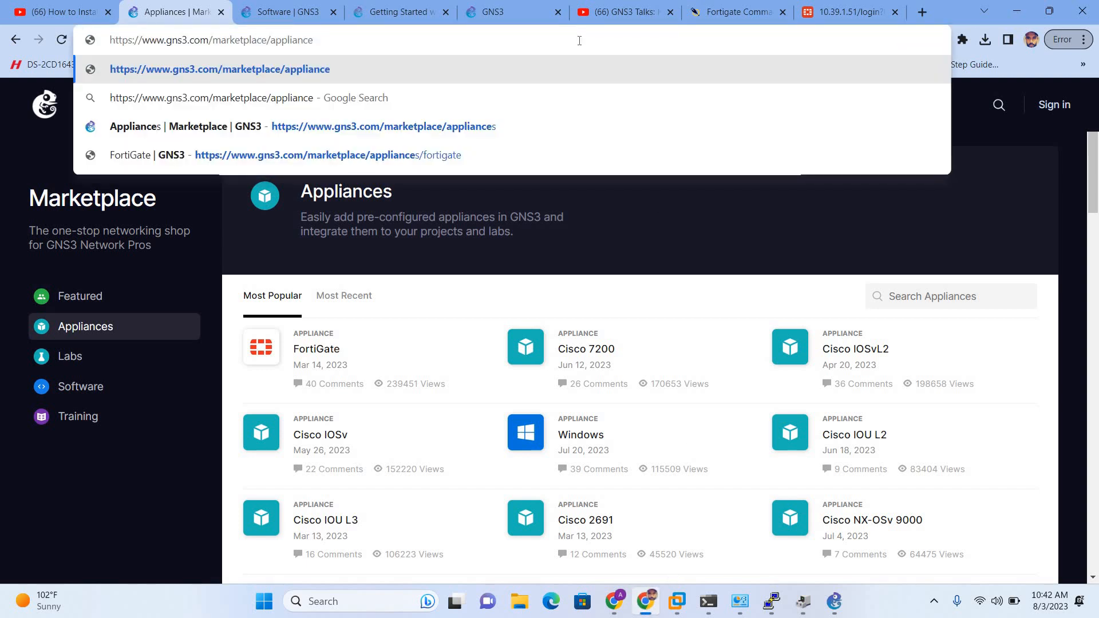
pyautogui.press('BackSpace')
pyautogui.press('Return')
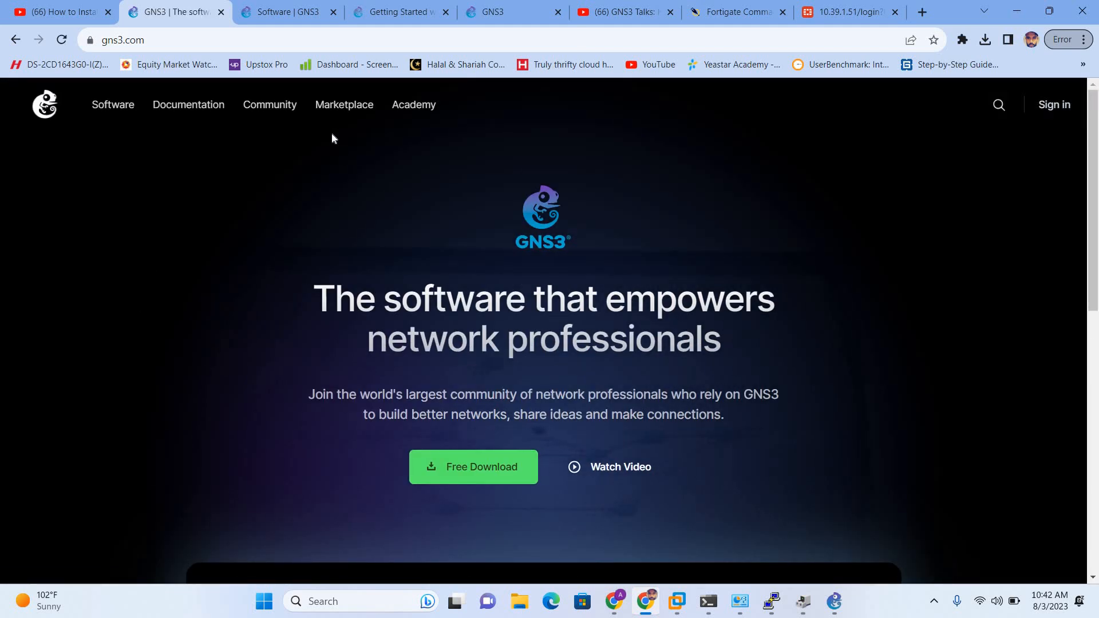
pyautogui.click(345, 107)
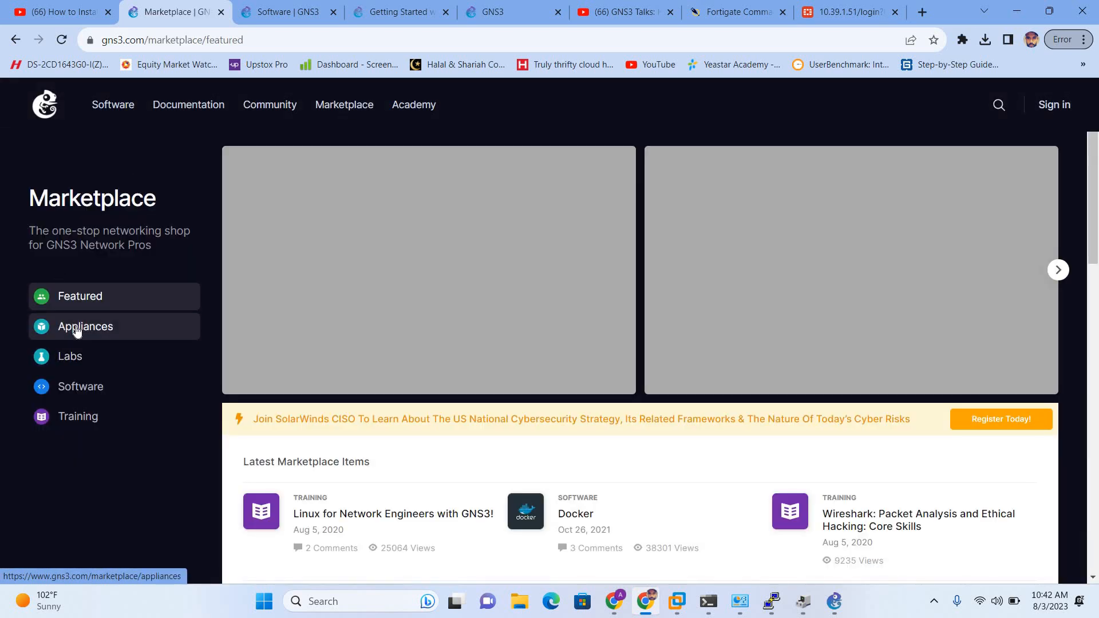
pyautogui.click(77, 333)
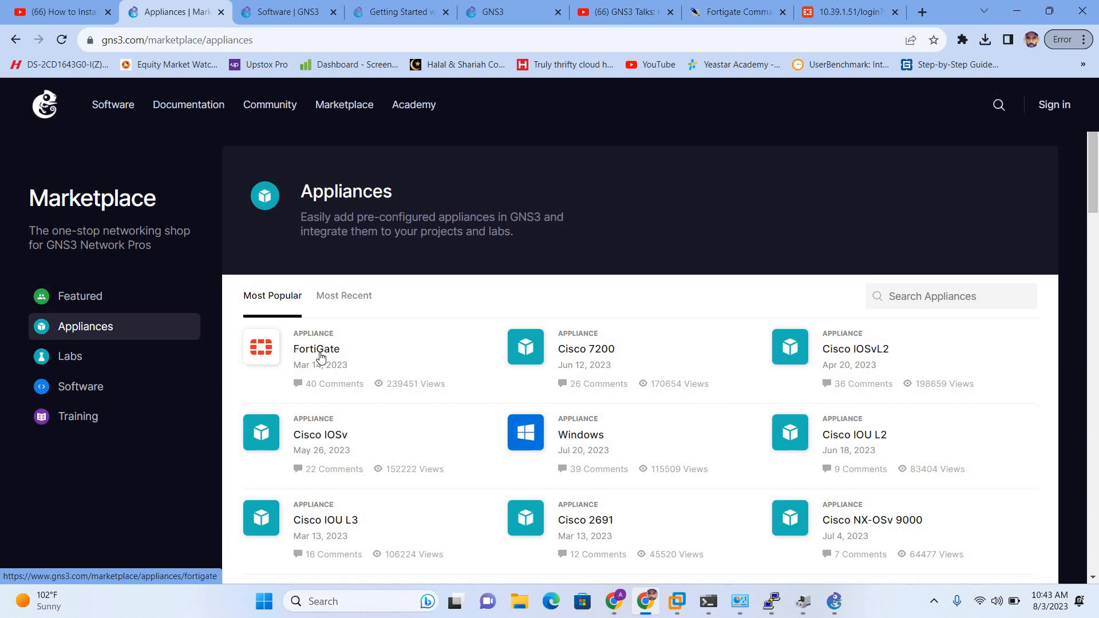
pyautogui.click(320, 357)
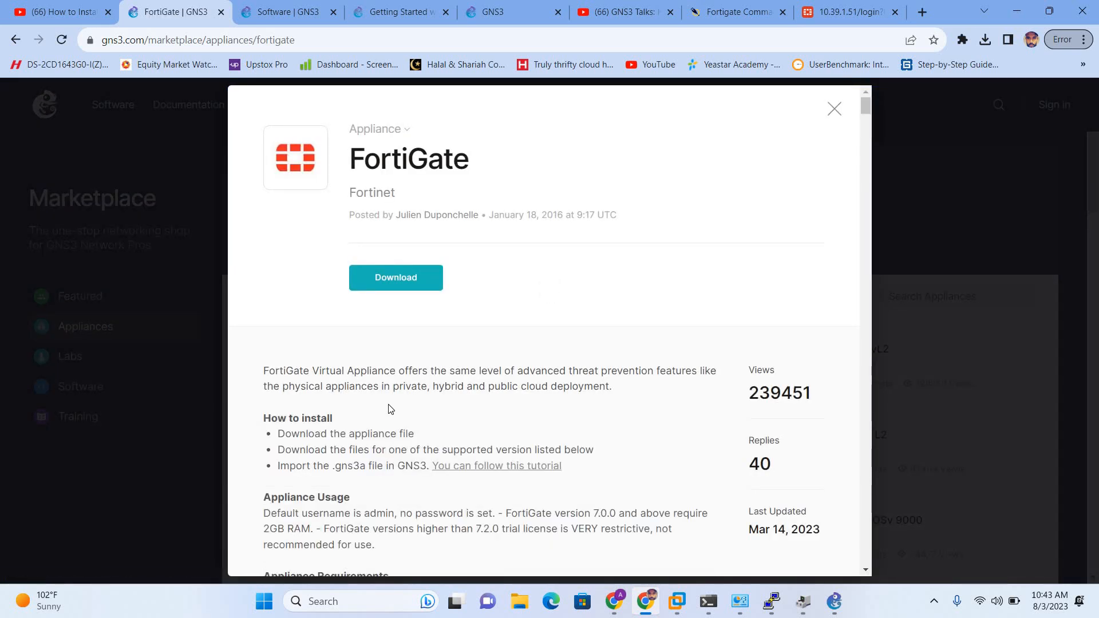
# Scroll to FortiGate 7.0.9 and highlight its version heading and image file rows.
pyautogui.scroll(-2, 389, 408)
pyautogui.scroll(-14, 390, 408)
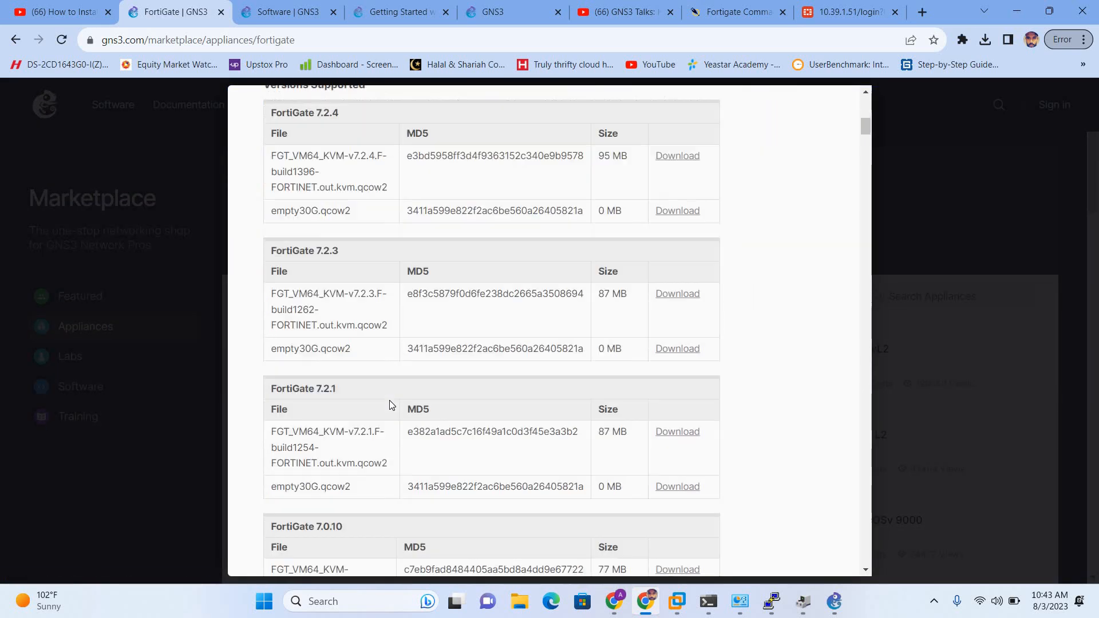
pyautogui.scroll(-1, 391, 404)
pyautogui.scroll(-1, 385, 393)
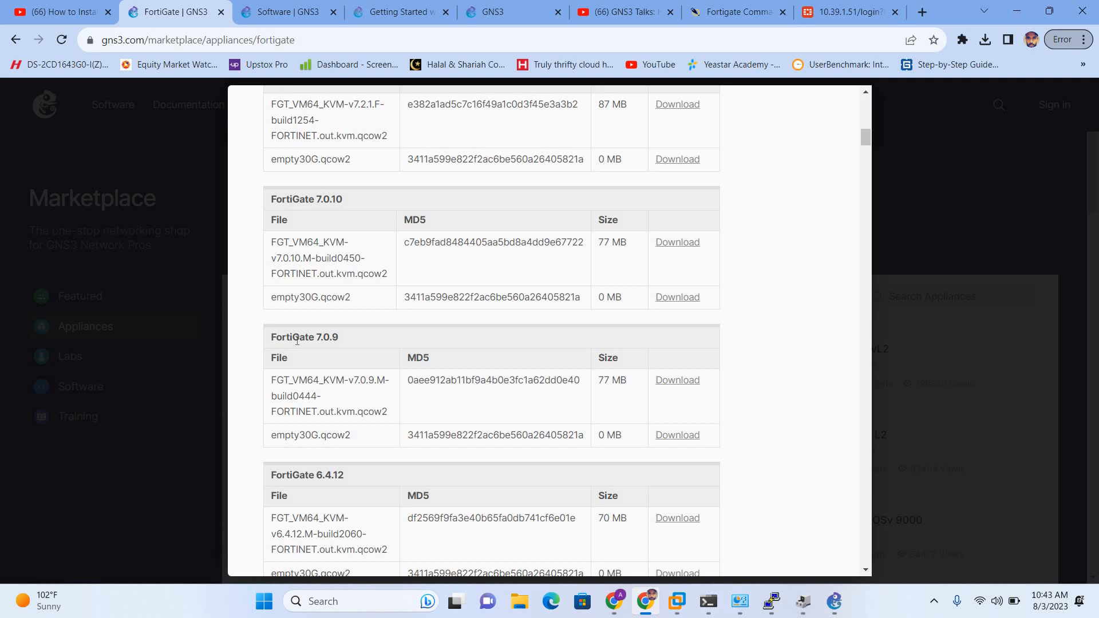
pyautogui.moveTo(338, 337); pyautogui.dragTo(271, 338)
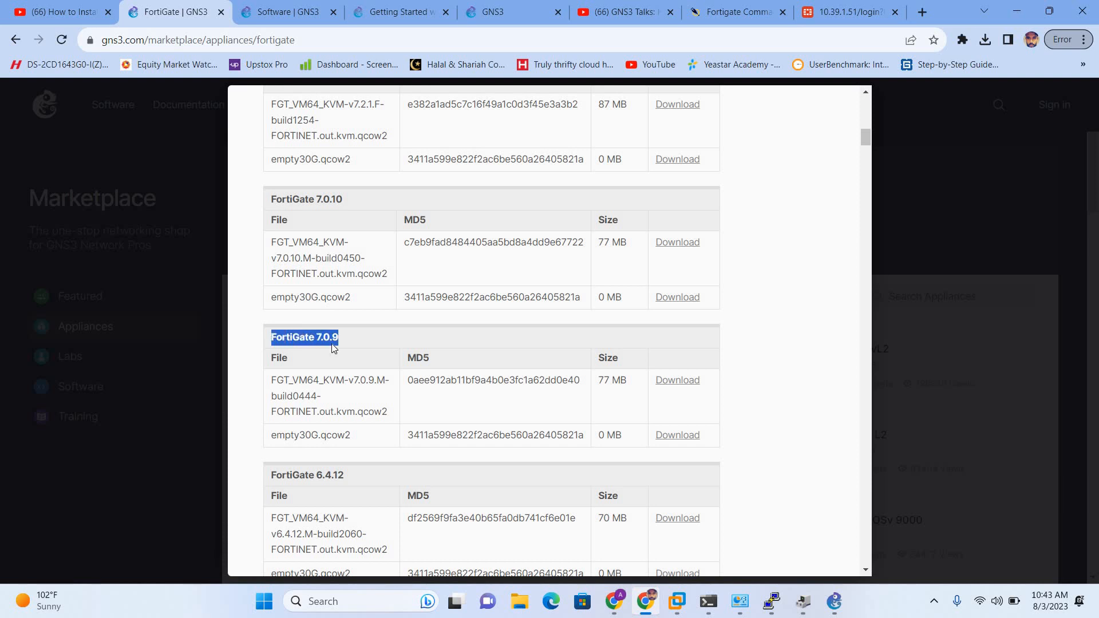
pyautogui.scroll(-1, 435, 314)
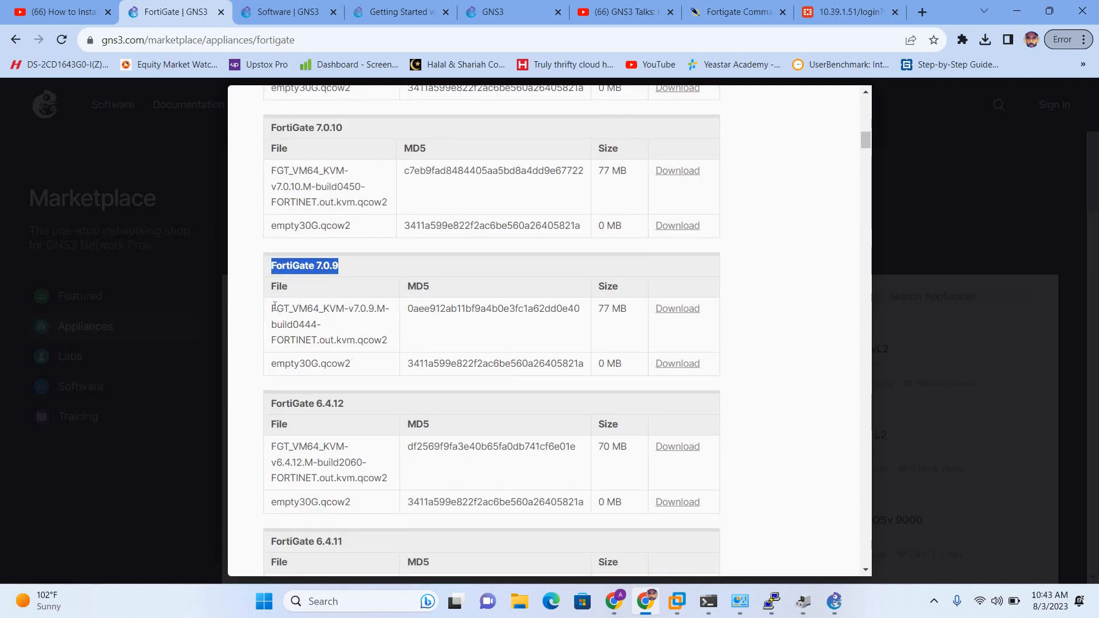
pyautogui.moveTo(272, 310); pyautogui.dragTo(369, 371)
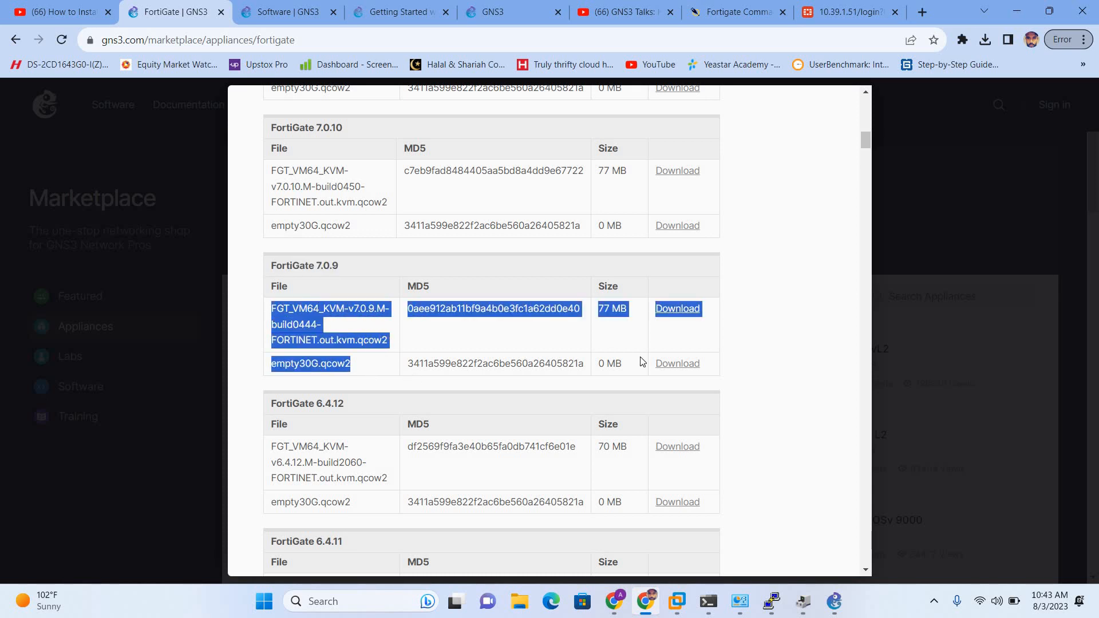
pyautogui.moveTo(642, 361); pyautogui.dragTo(701, 364)
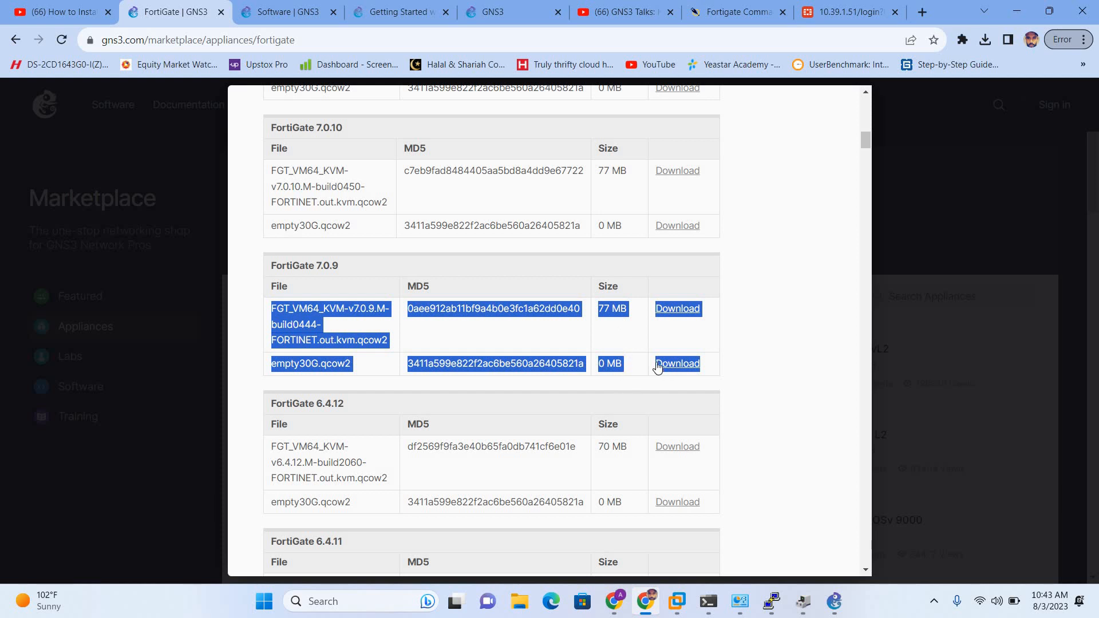
pyautogui.click(521, 602)
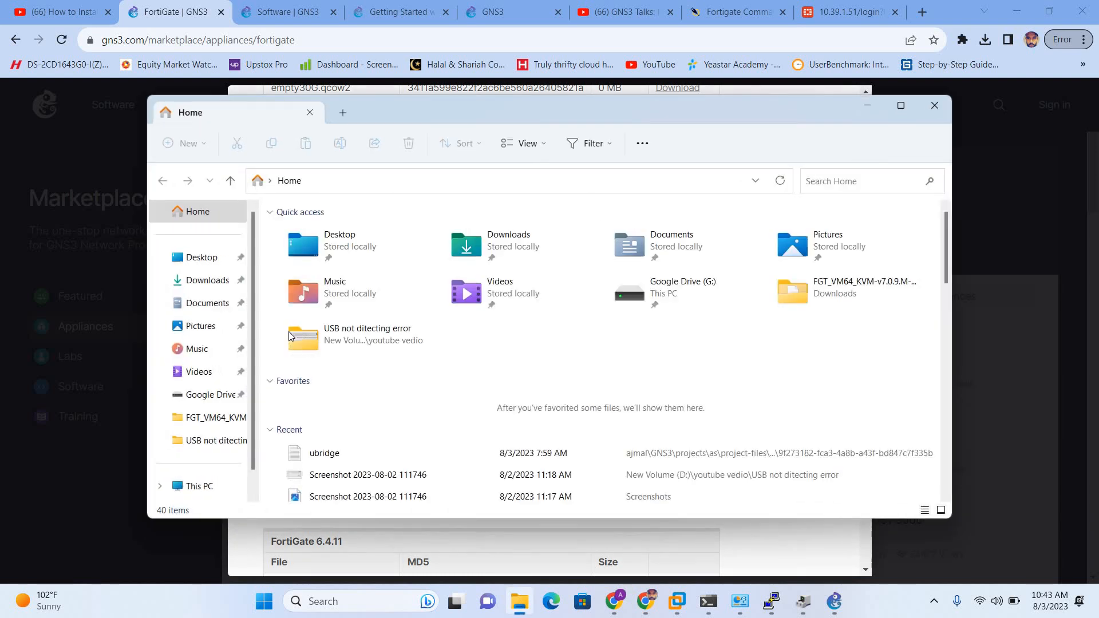
# In Downloads, open the FGT_VM64_KVM folder to confirm fortios.qcow2 is there, then return to GNS3.
pyautogui.click(220, 282)
pyautogui.scroll(-1, 343, 329)
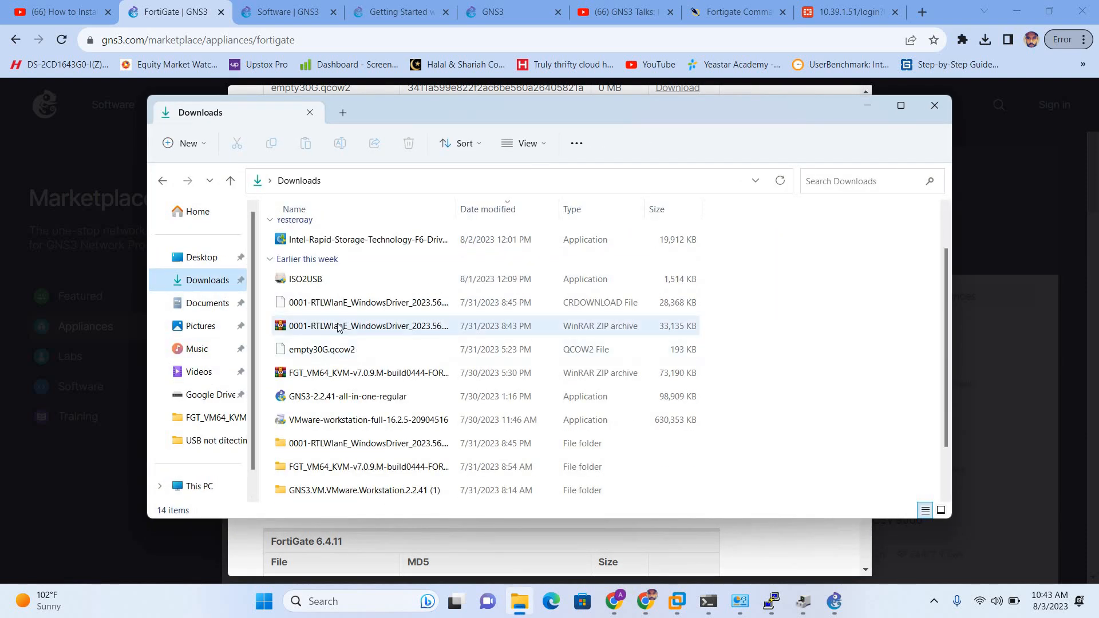
pyautogui.click(338, 350)
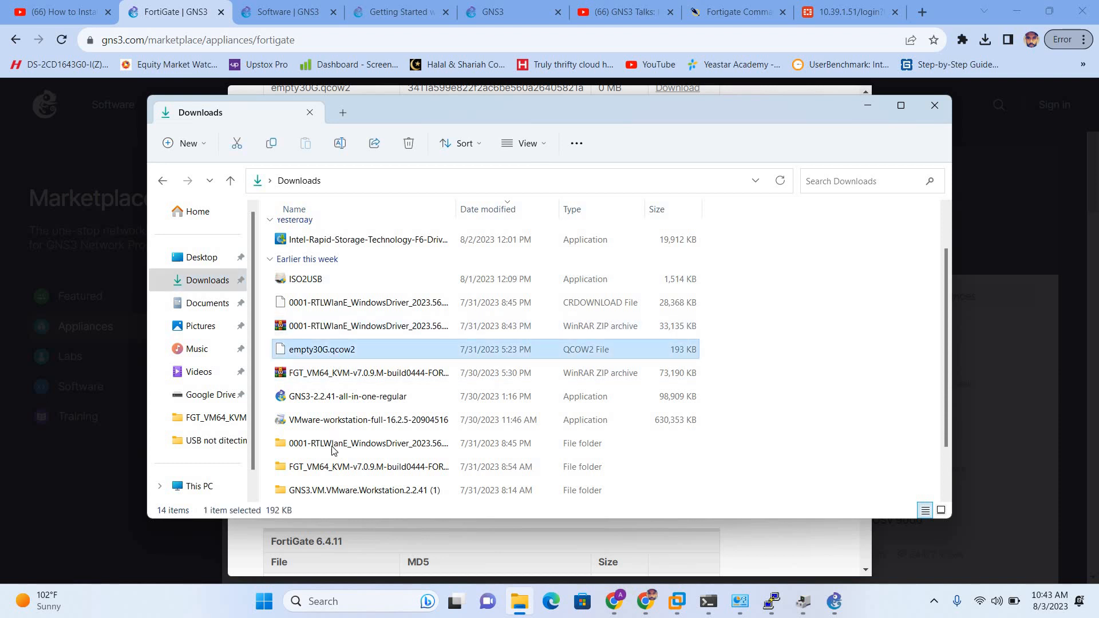
pyautogui.click(317, 324)
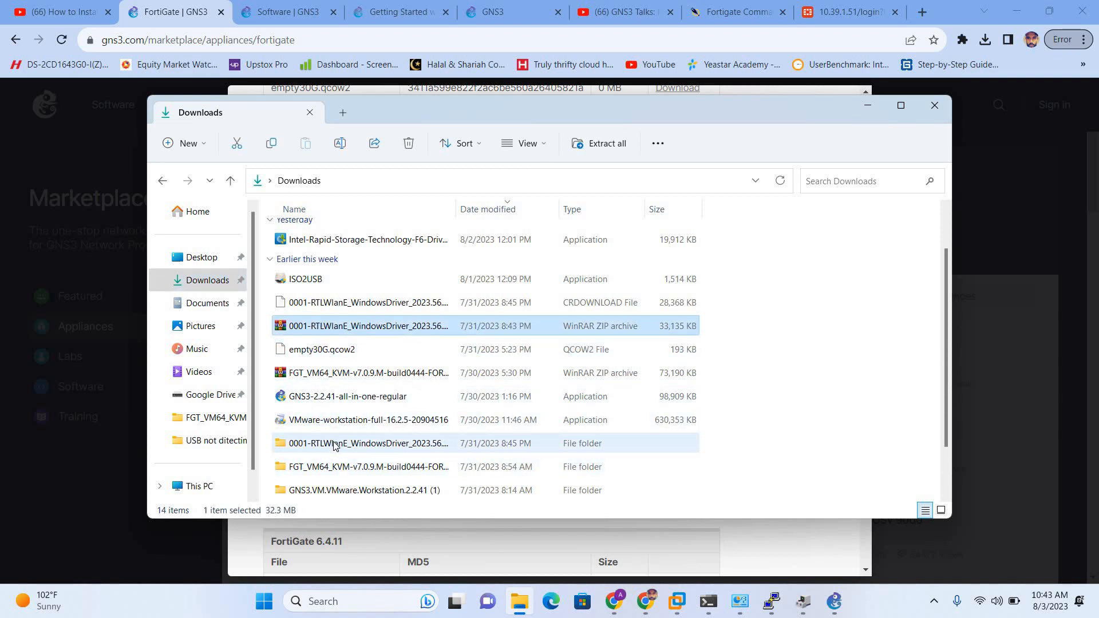
pyautogui.scroll(-1, 333, 444)
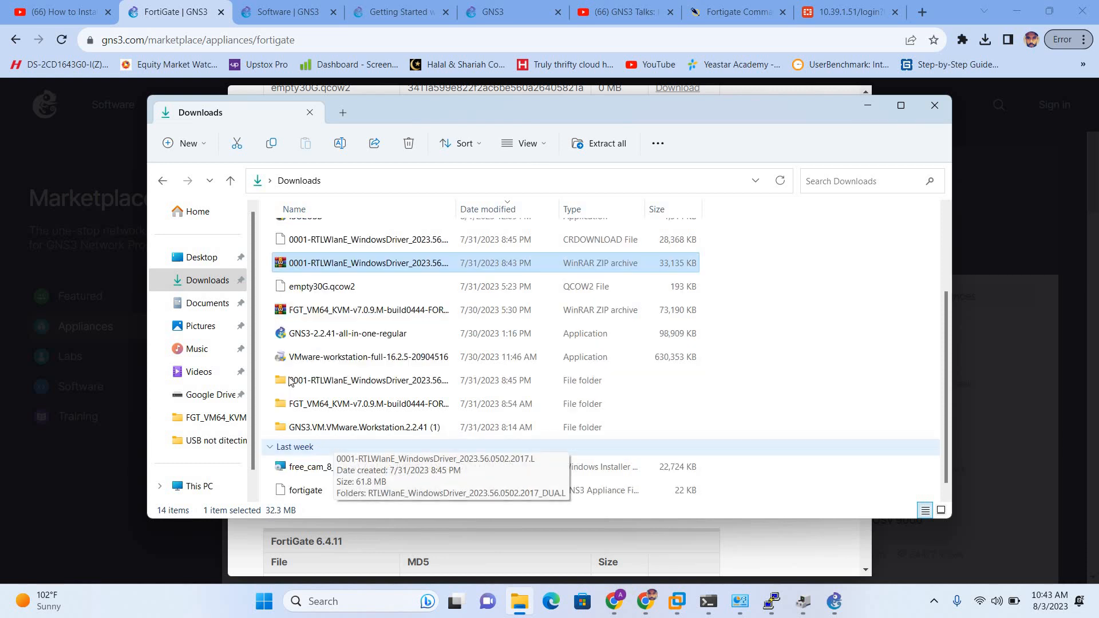
pyautogui.doubleClick(342, 404)
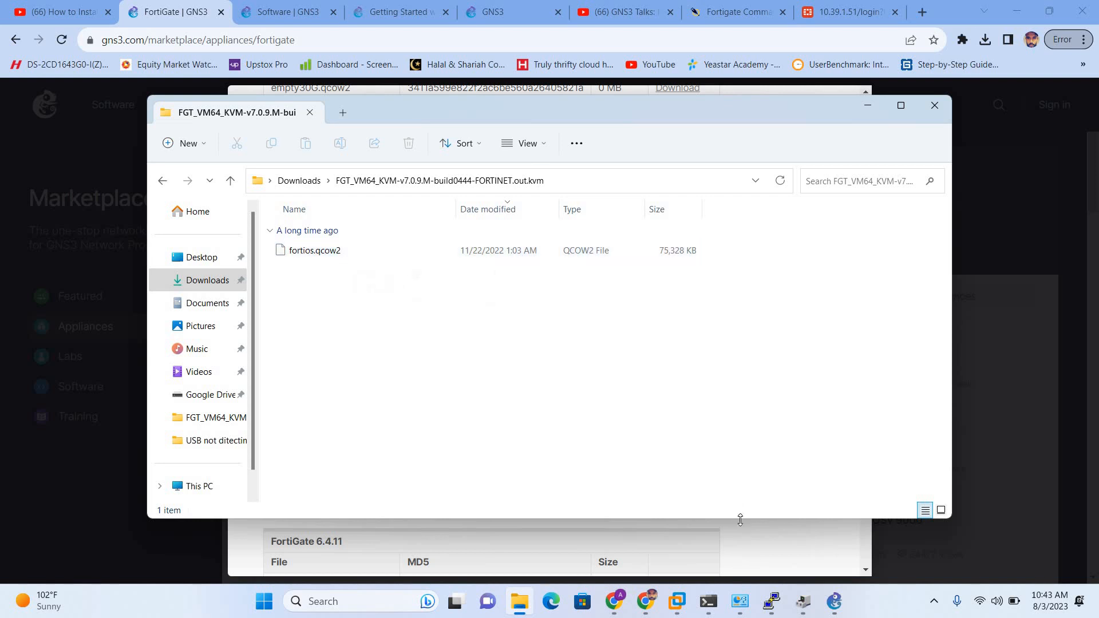
pyautogui.click(833, 610)
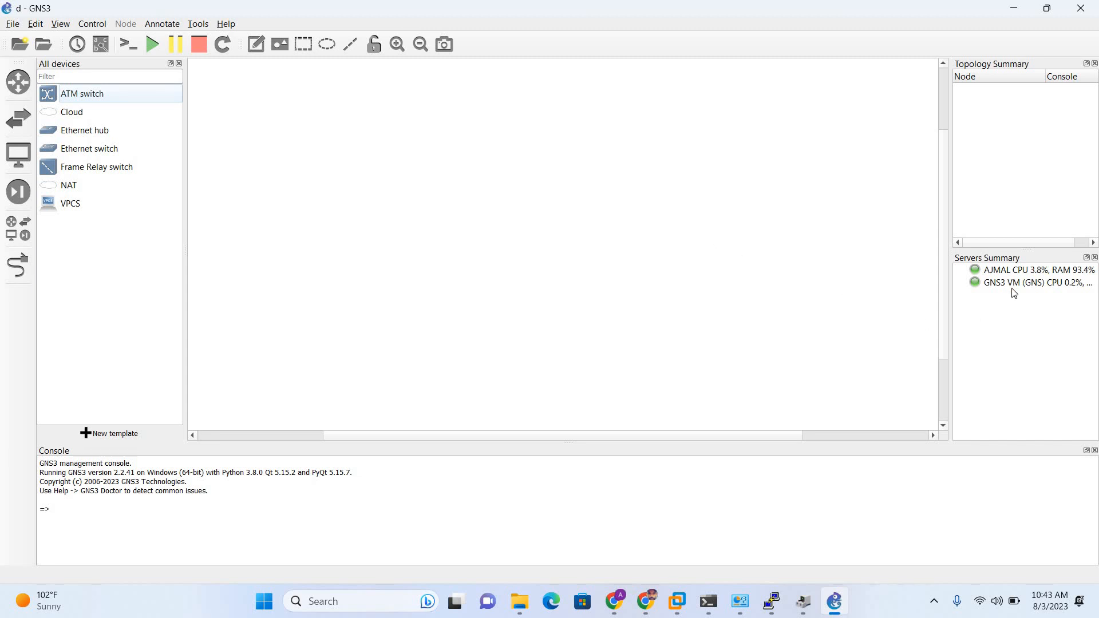
# Create a new template from the GNS3 server, choosing FortiGate under Firewalls to install.
pyautogui.moveTo(1013, 293)
pyautogui.click(112, 434)
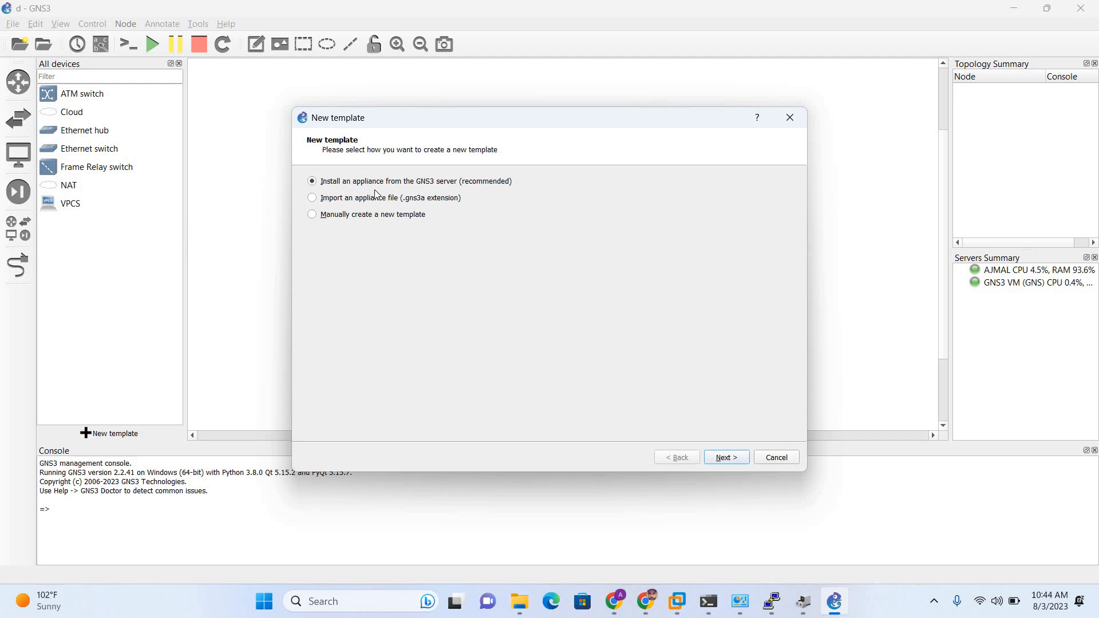
pyautogui.click(725, 458)
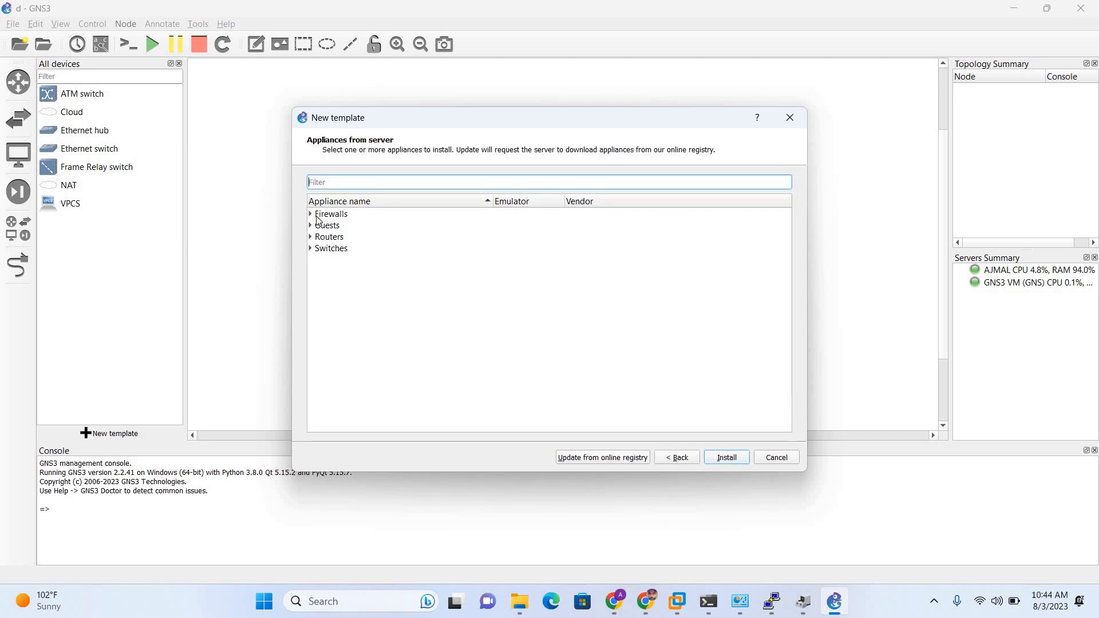
pyautogui.click(311, 214)
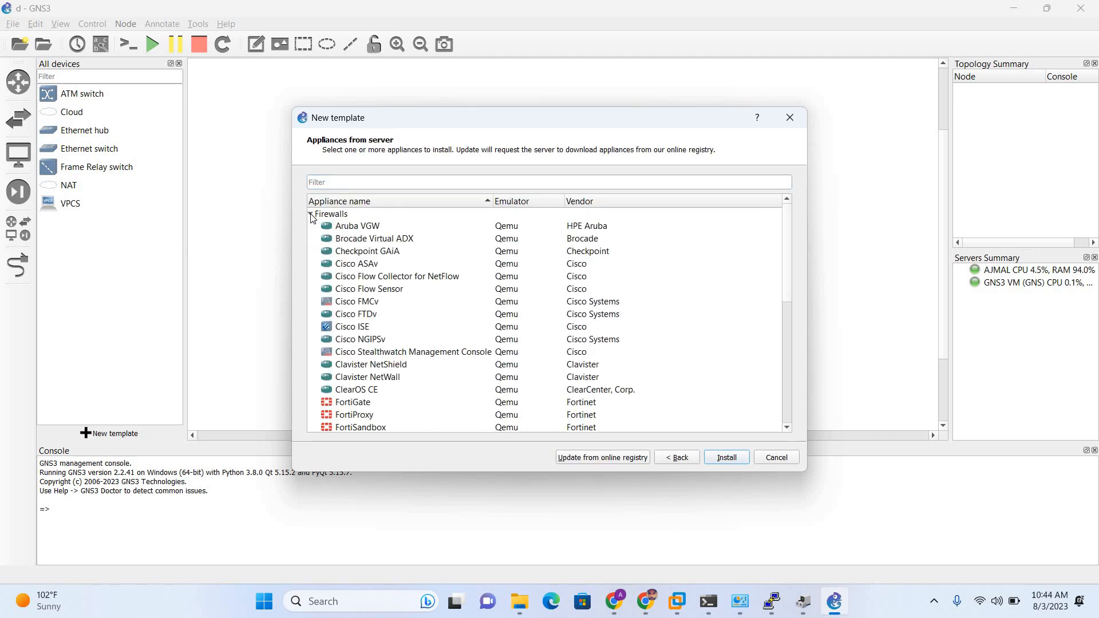
pyautogui.click(311, 215)
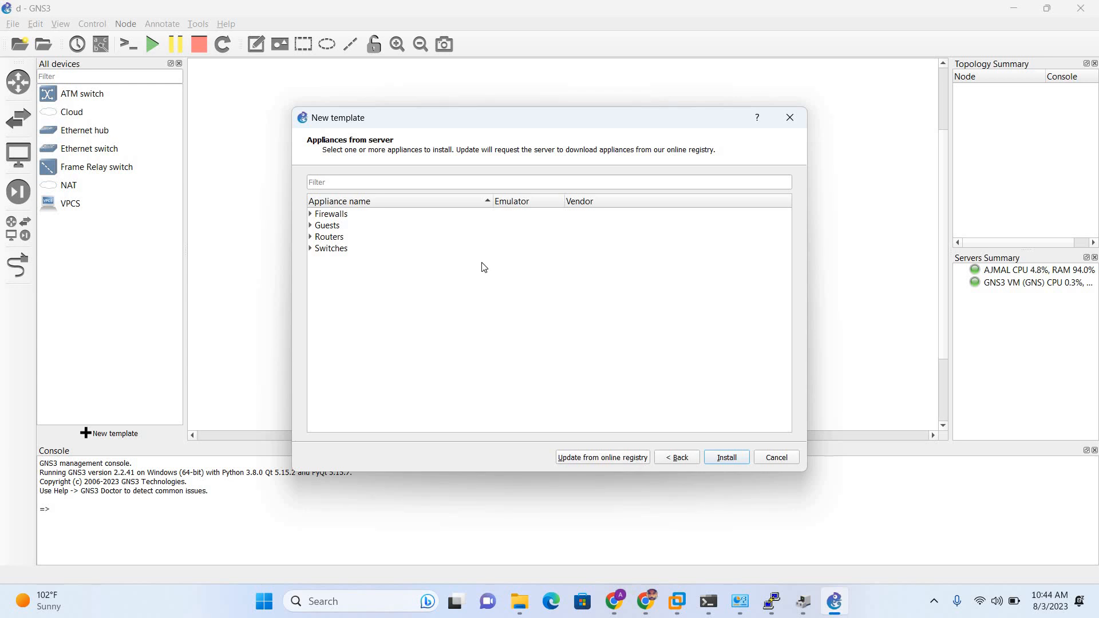
pyautogui.click(310, 213)
pyautogui.scroll(-3, 332, 275)
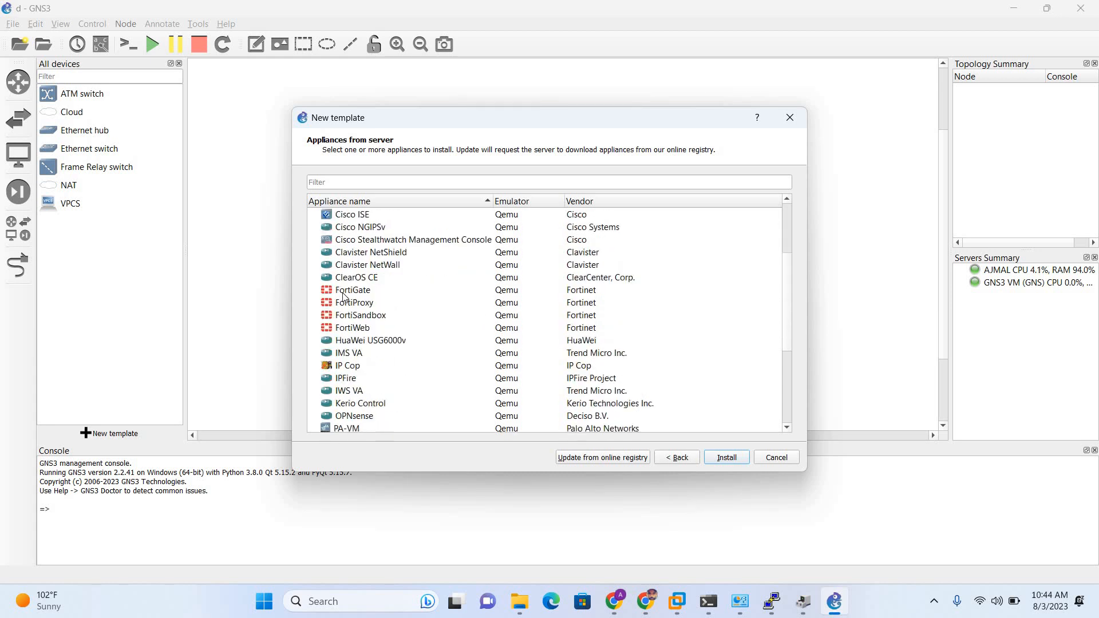
pyautogui.click(341, 294)
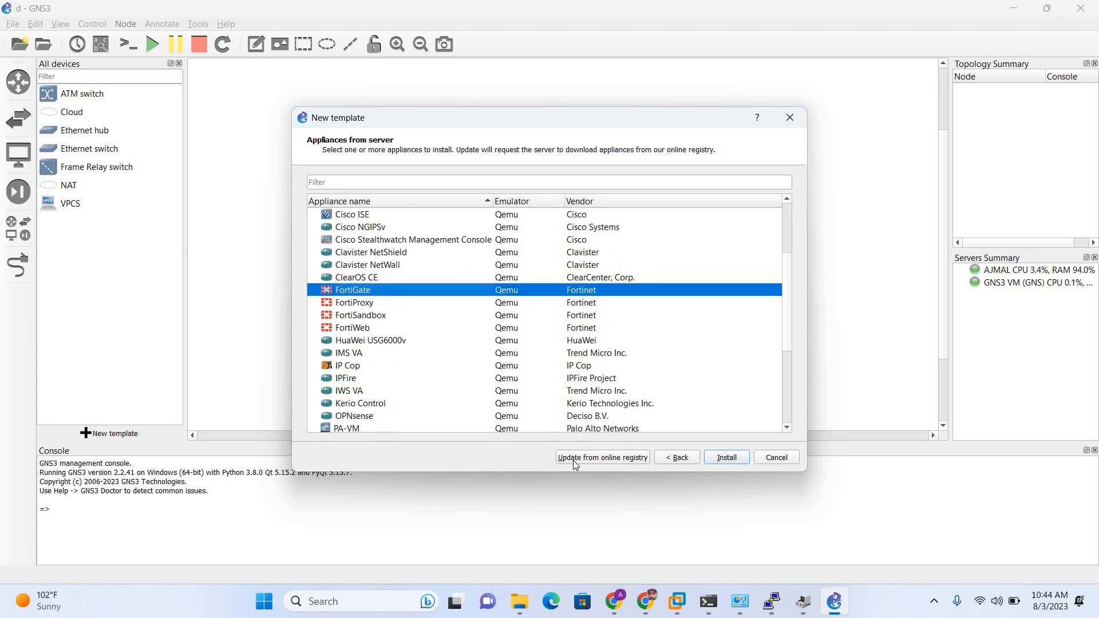
pyautogui.click(715, 458)
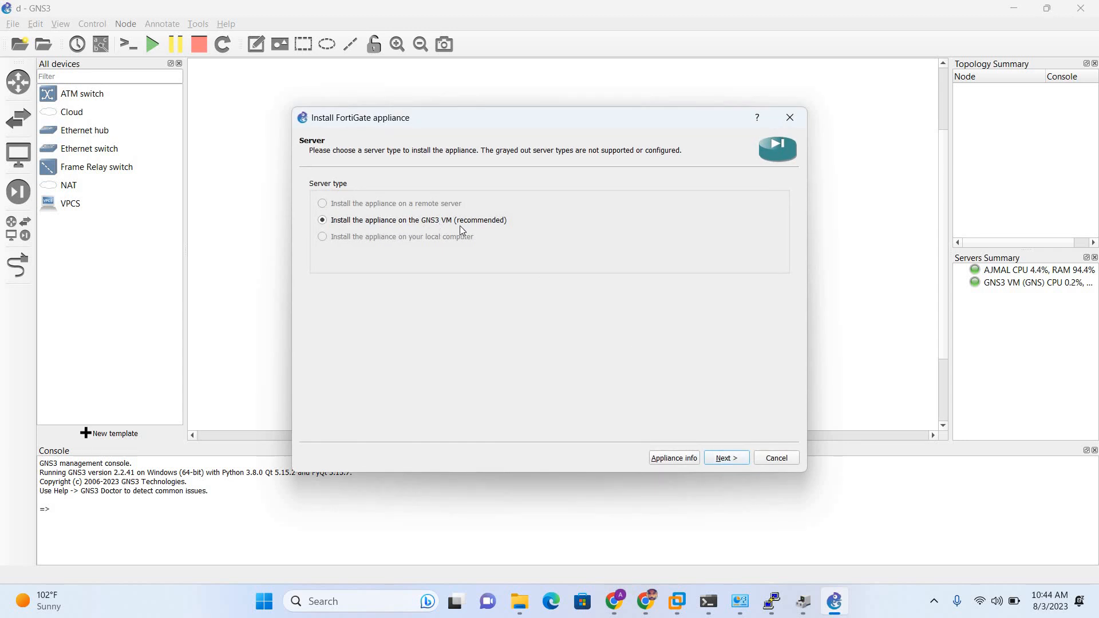
# Install on the GNS3 VM with the default Qemu binary and select FortiGate 7.0.9's image file.
pyautogui.click(726, 458)
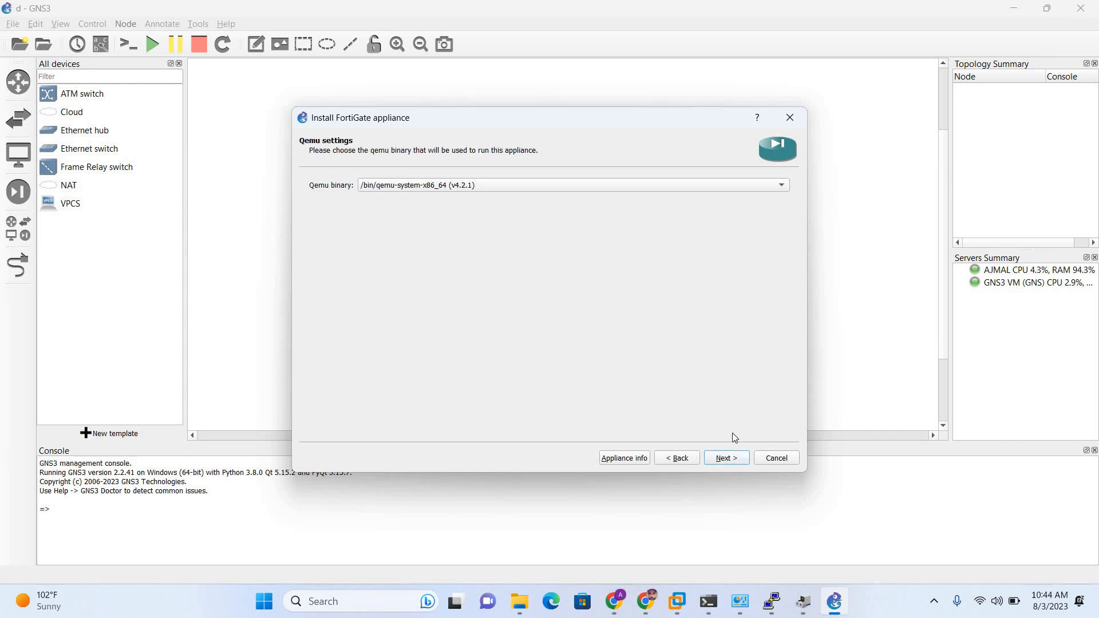
pyautogui.click(726, 458)
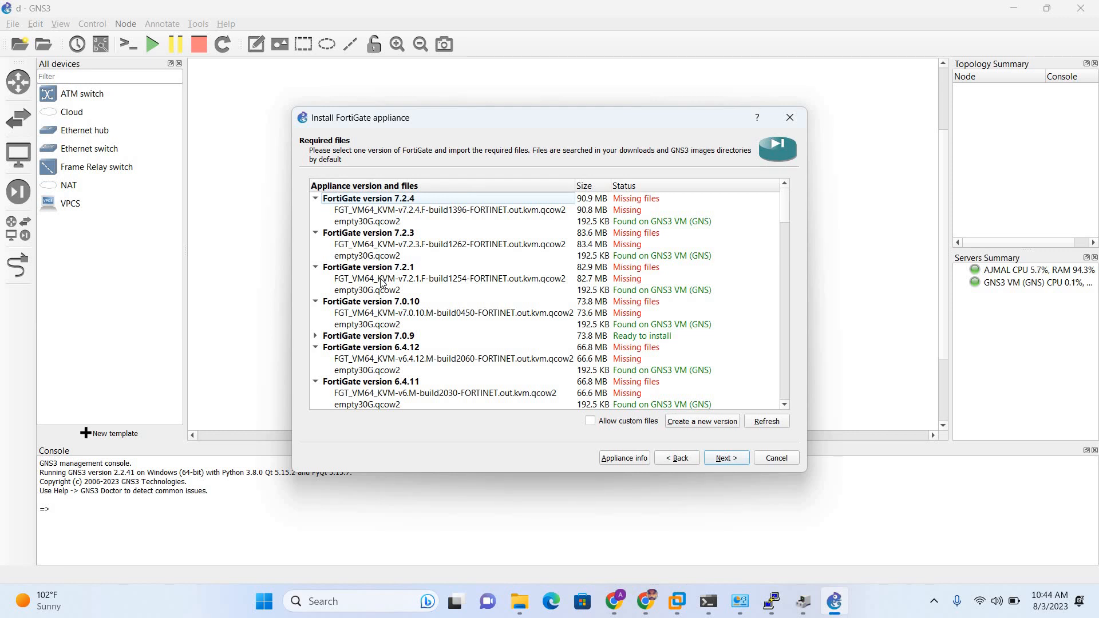
pyautogui.scroll(-1, 380, 306)
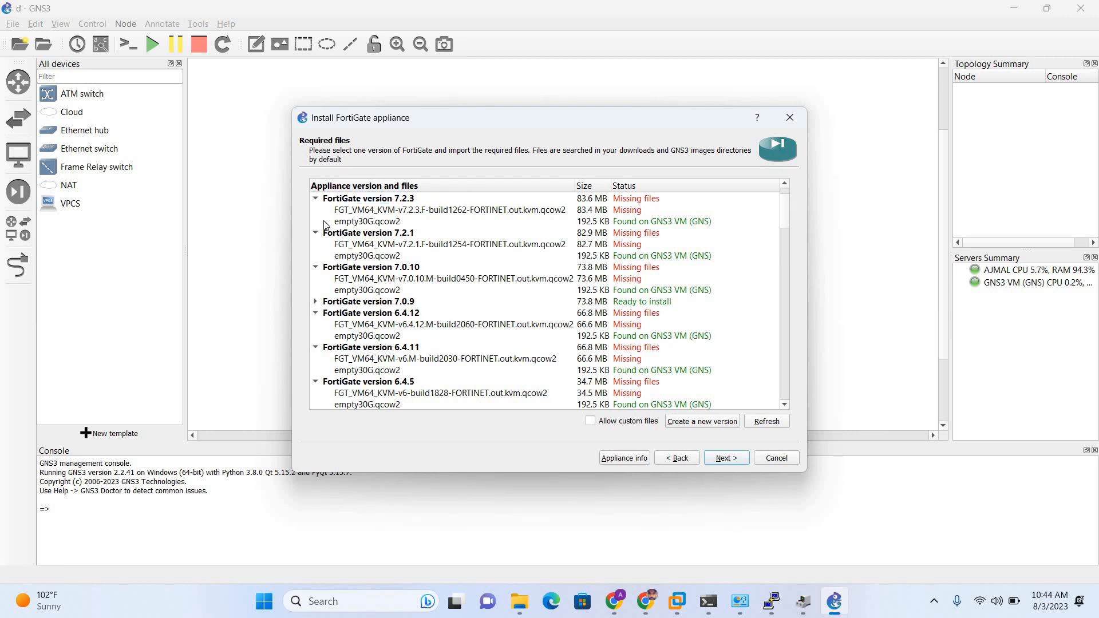
pyautogui.click(423, 312)
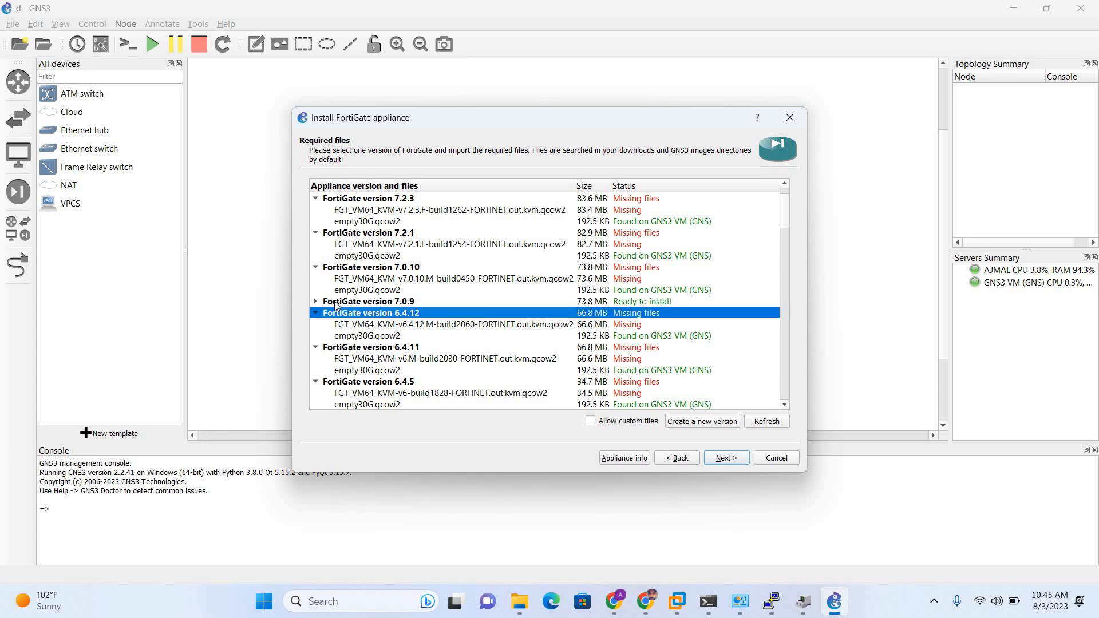
pyautogui.click(315, 301)
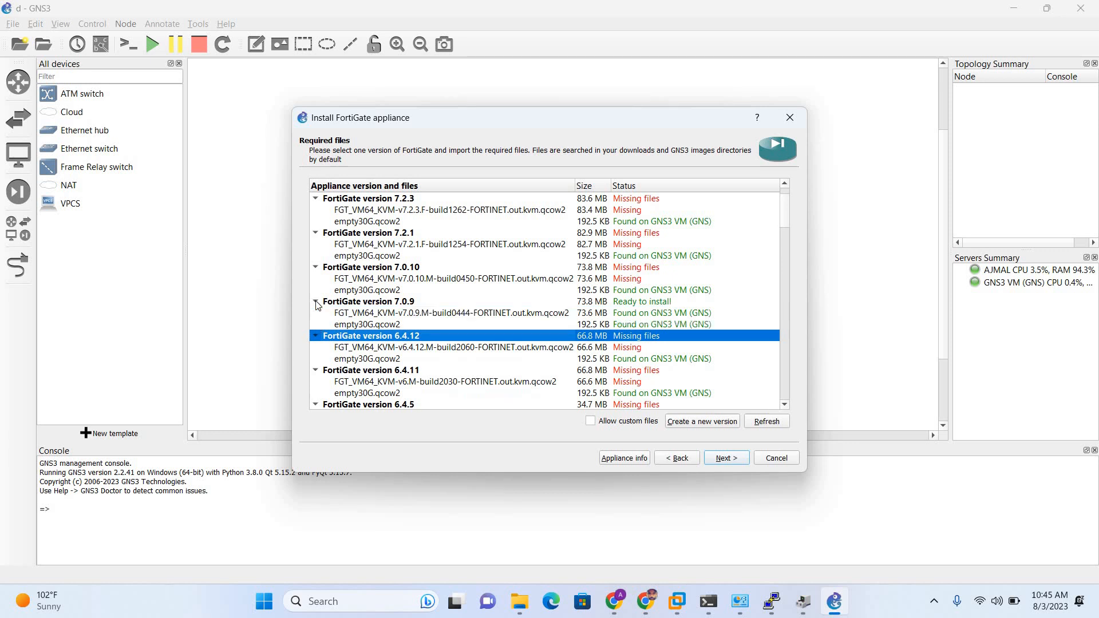
pyautogui.click(369, 315)
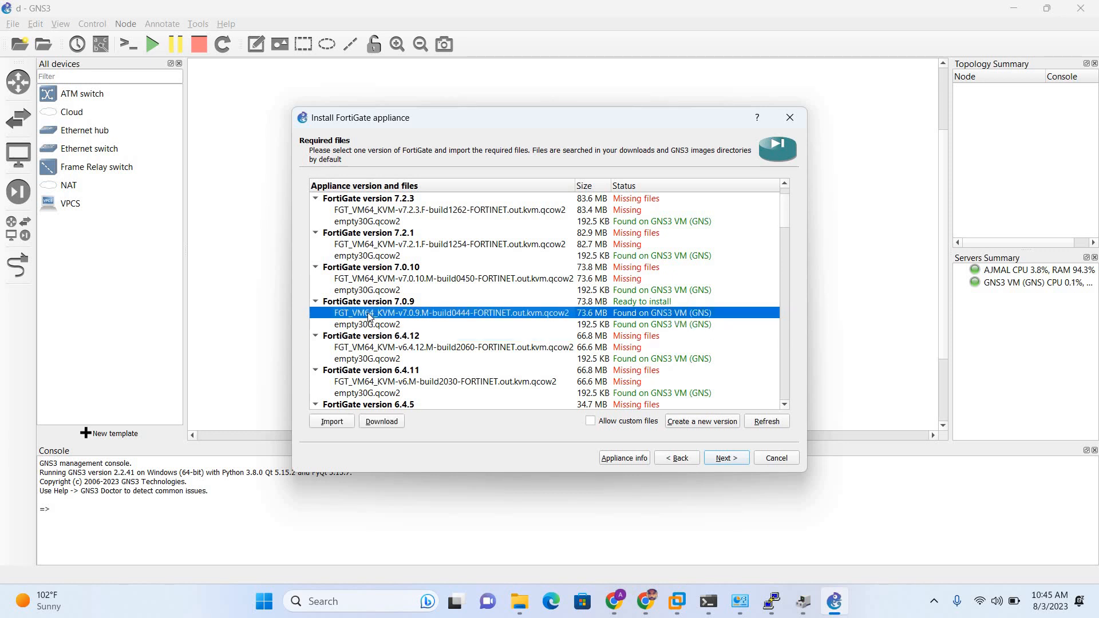
pyautogui.click(333, 423)
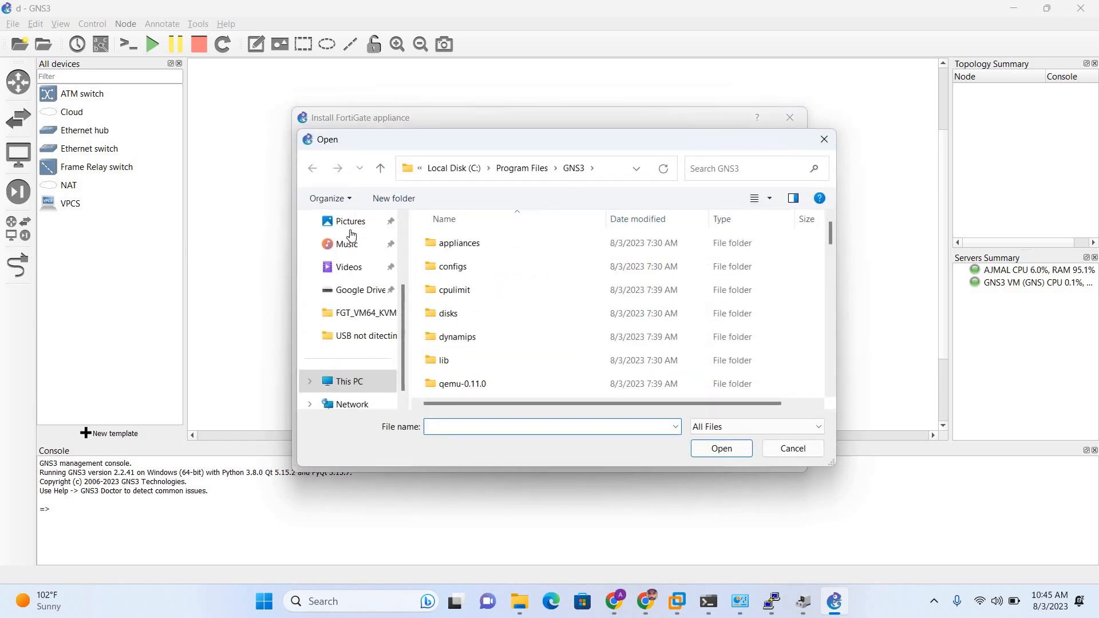
# Browse Downloads to the FortiGate folder and pick fortios.qcow2, then cancel the import.
pyautogui.scroll(3, 349, 275)
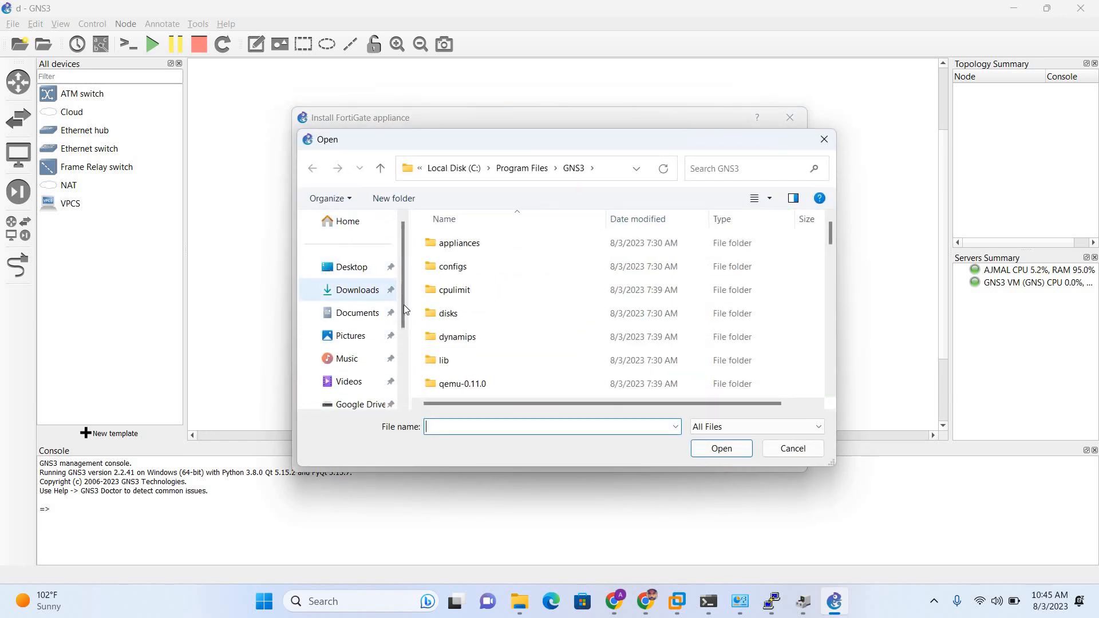
pyautogui.click(355, 290)
pyautogui.scroll(-5, 475, 293)
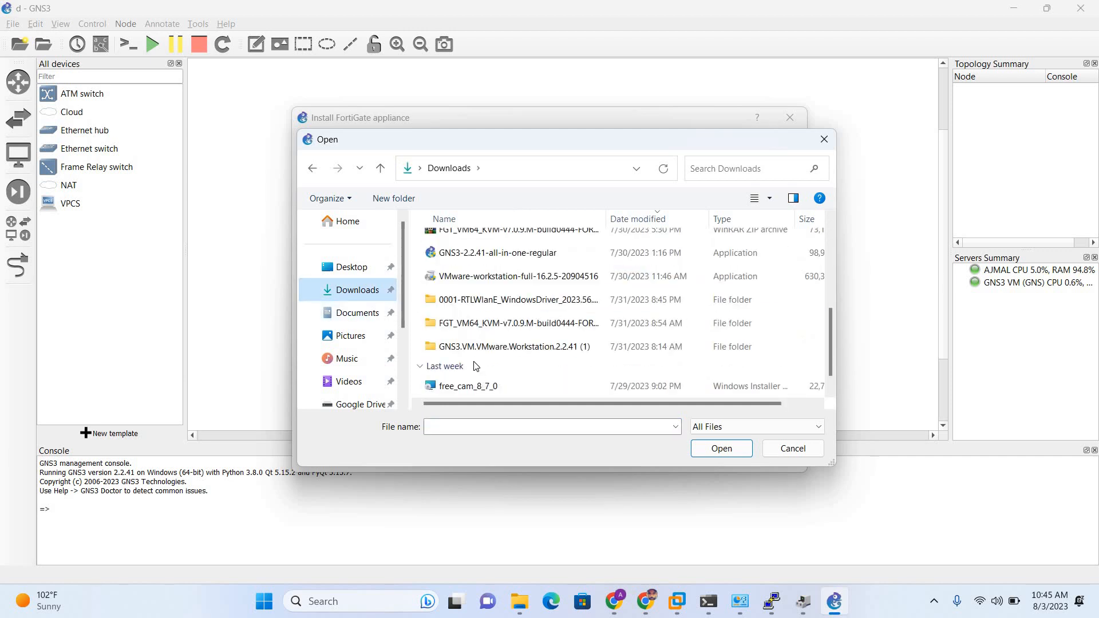
pyautogui.scroll(-1, 471, 360)
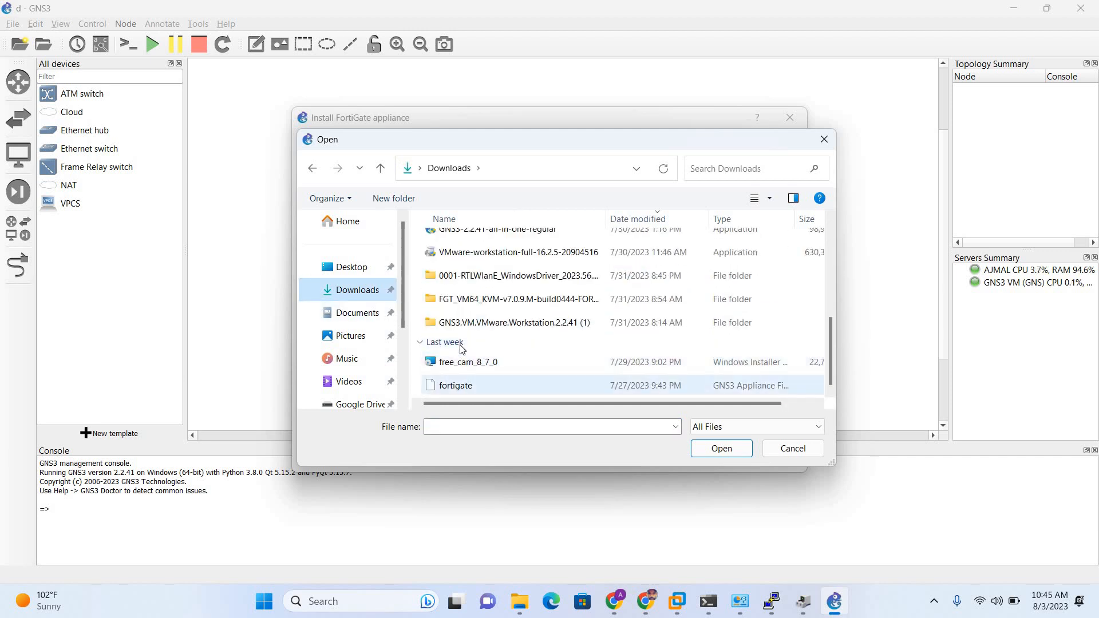
pyautogui.scroll(1, 459, 319)
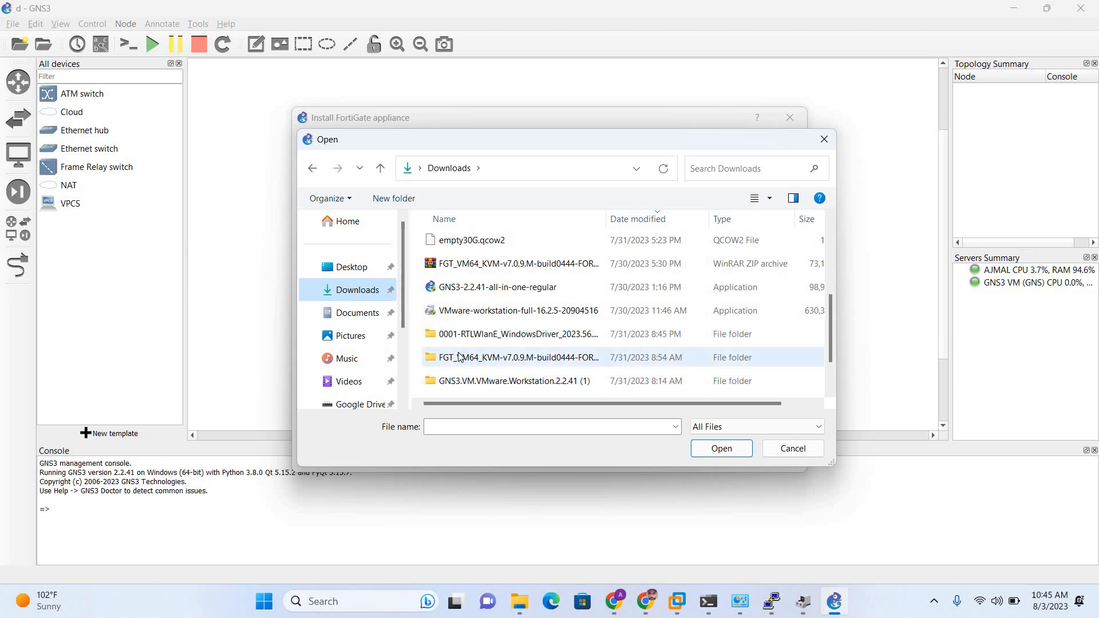
pyautogui.doubleClick(460, 364)
pyautogui.click(470, 263)
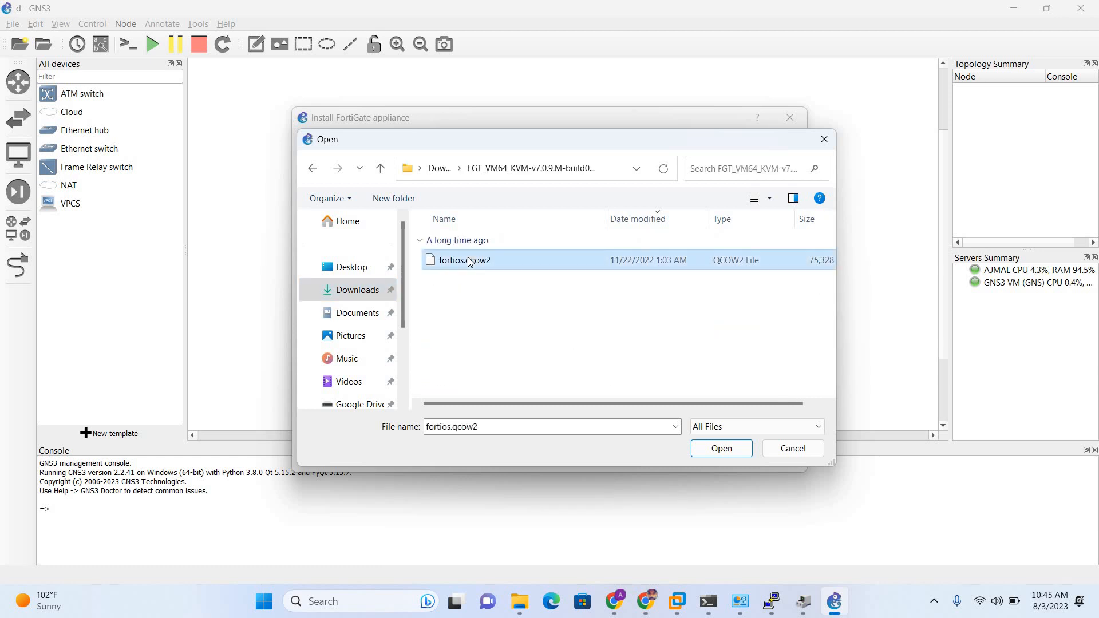
pyautogui.click(799, 452)
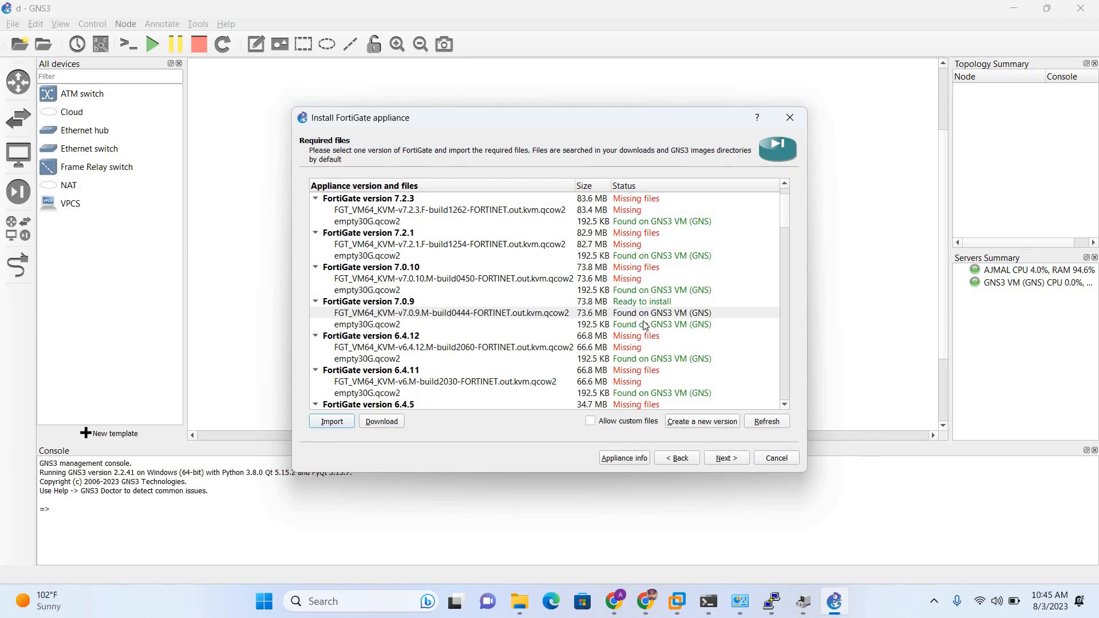
# Select the empty30G.qcow2 entry, pick it from Downloads, then cancel that import too.
pyautogui.click(644, 325)
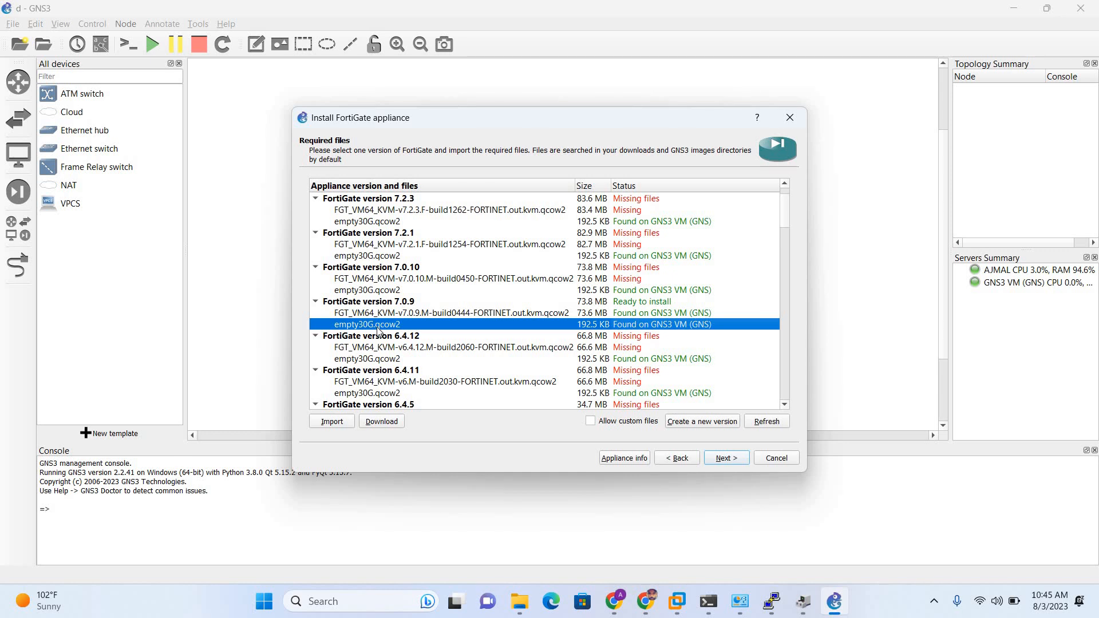
pyautogui.click(332, 422)
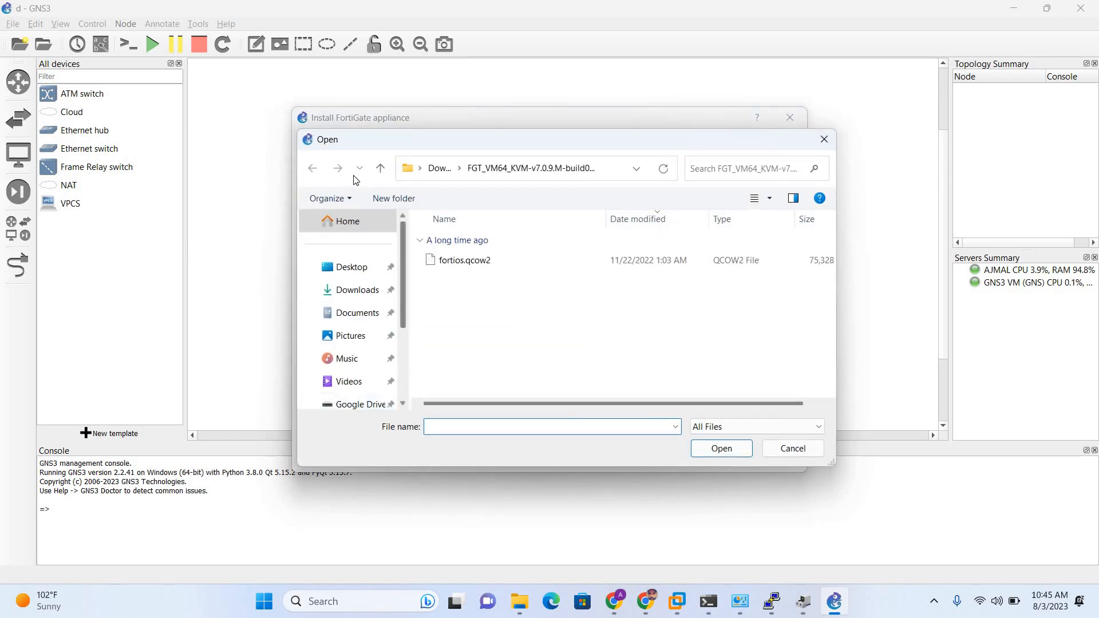
pyautogui.click(440, 168)
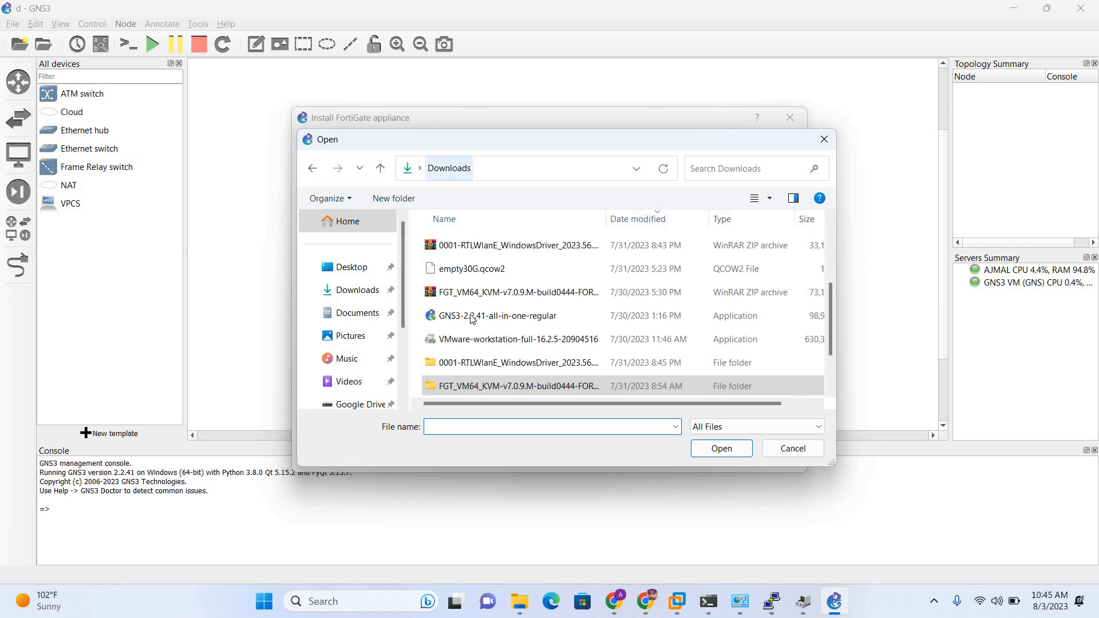
pyautogui.click(461, 271)
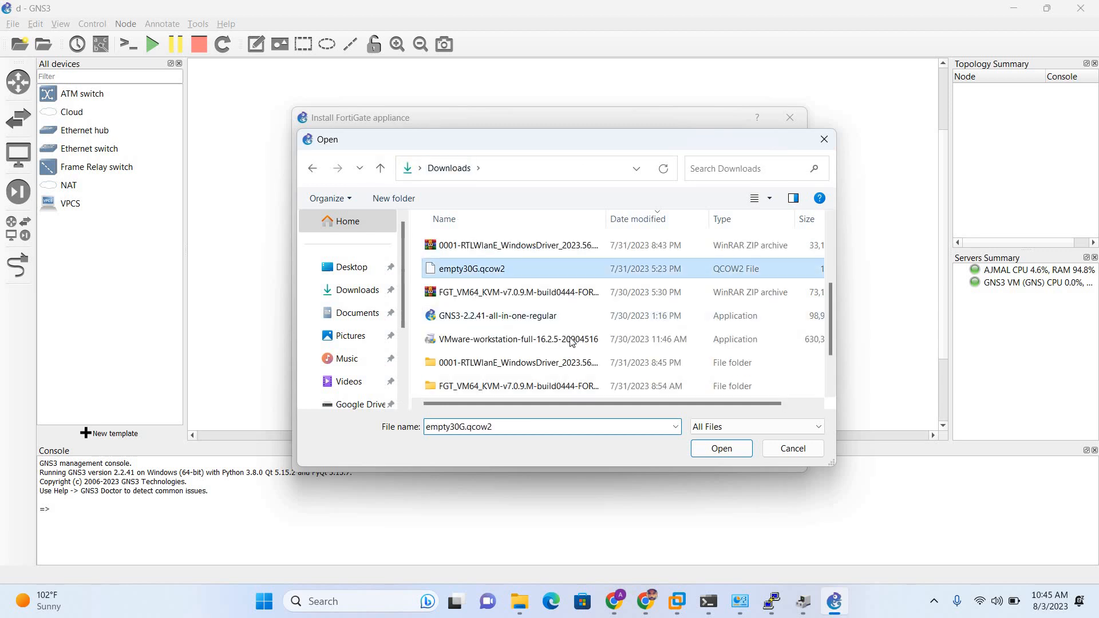
pyautogui.click(774, 454)
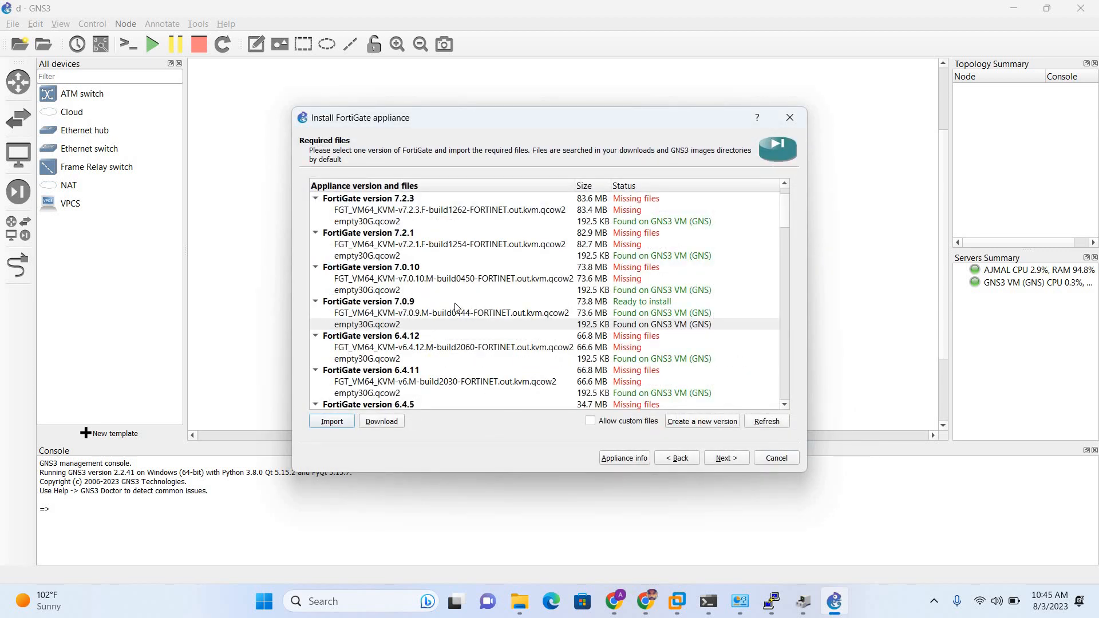
# Install FortiGate version 7.0.9, finish the wizard, and select the new FortiGate 7.0.9 template.
pyautogui.click(458, 303)
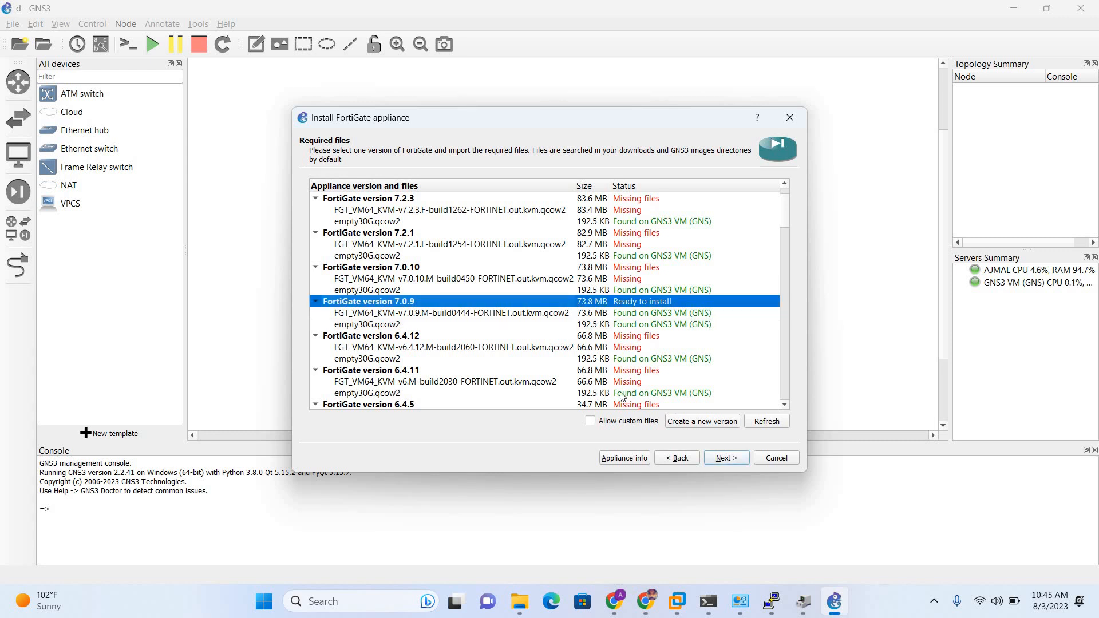
pyautogui.click(726, 459)
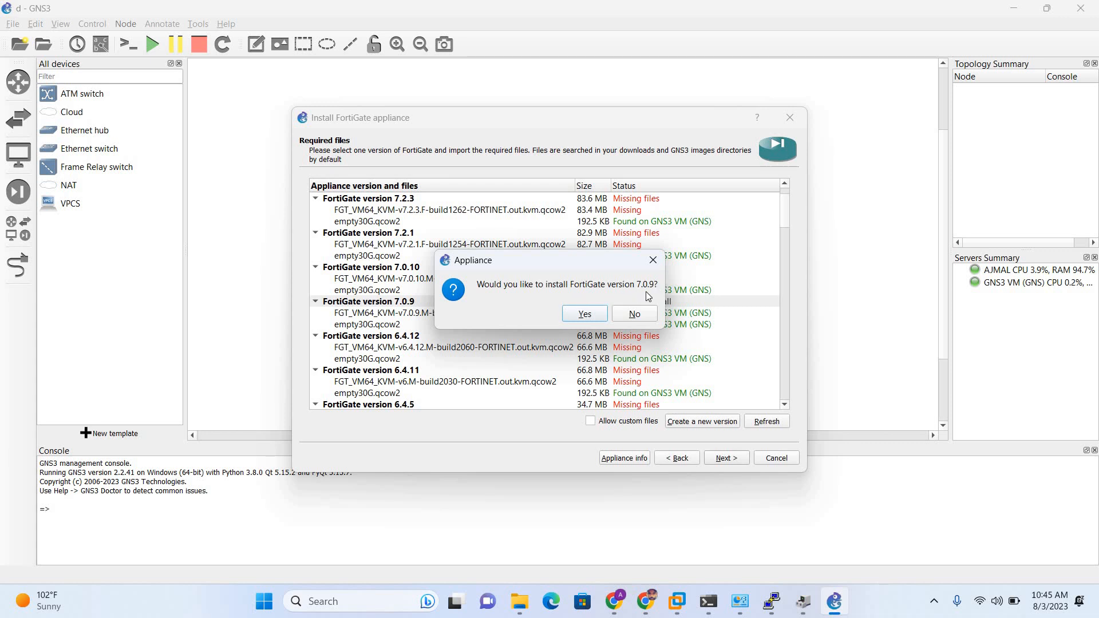
pyautogui.click(595, 312)
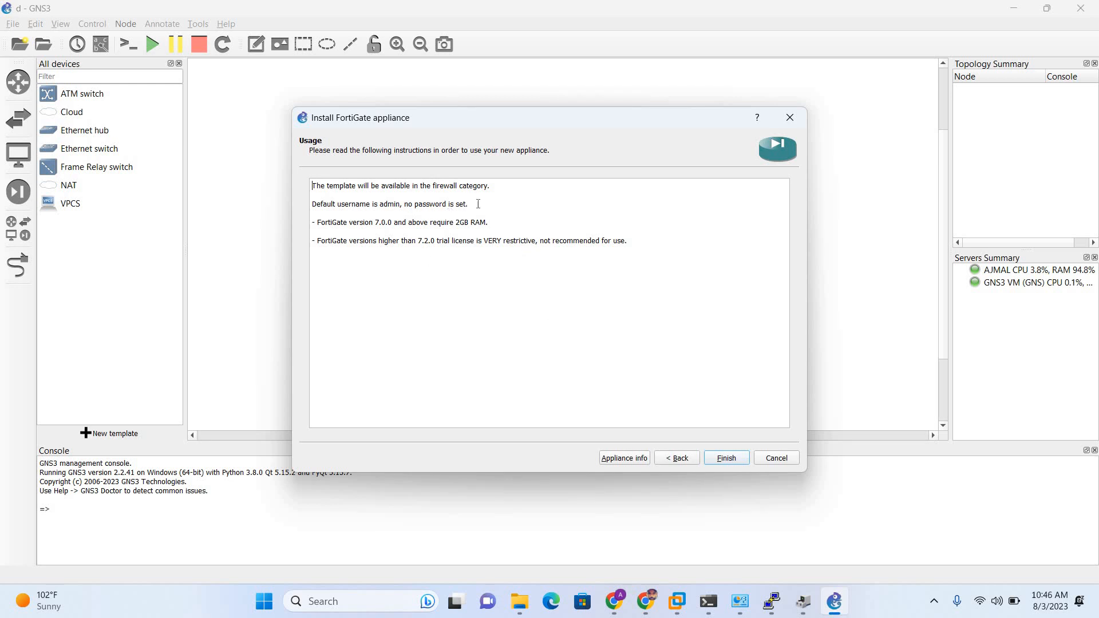
pyautogui.moveTo(469, 204); pyautogui.dragTo(304, 204)
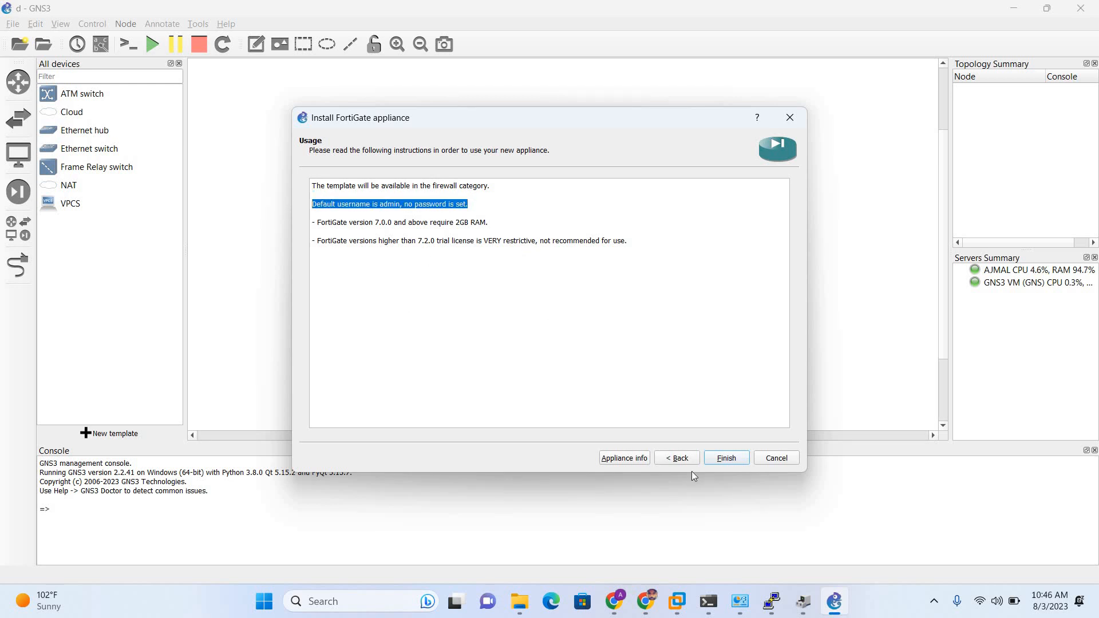
pyautogui.click(735, 458)
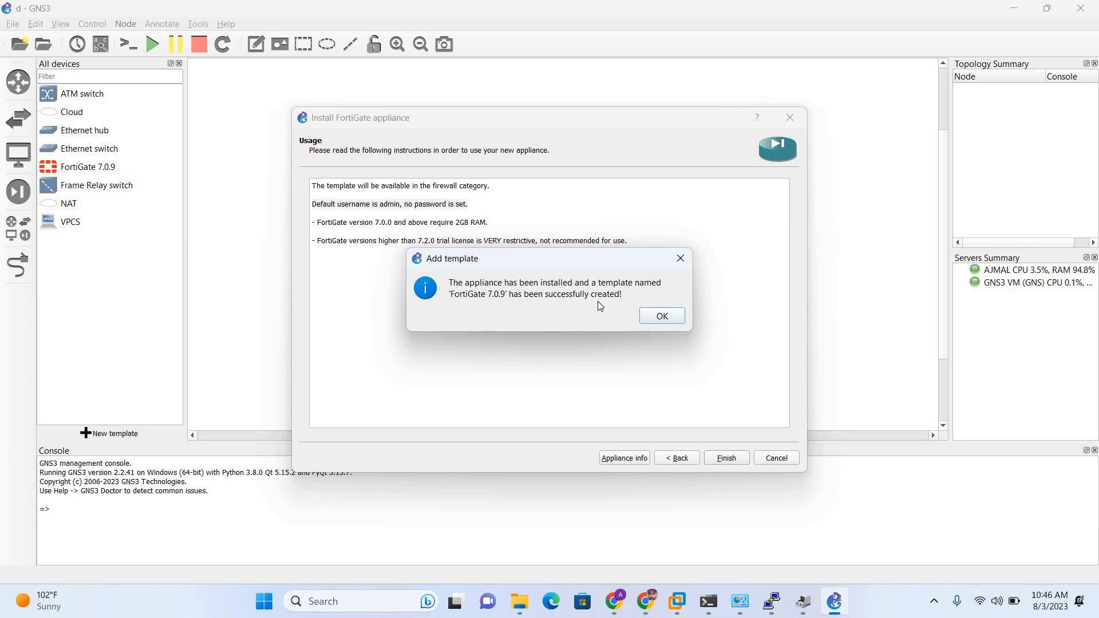
pyautogui.click(658, 316)
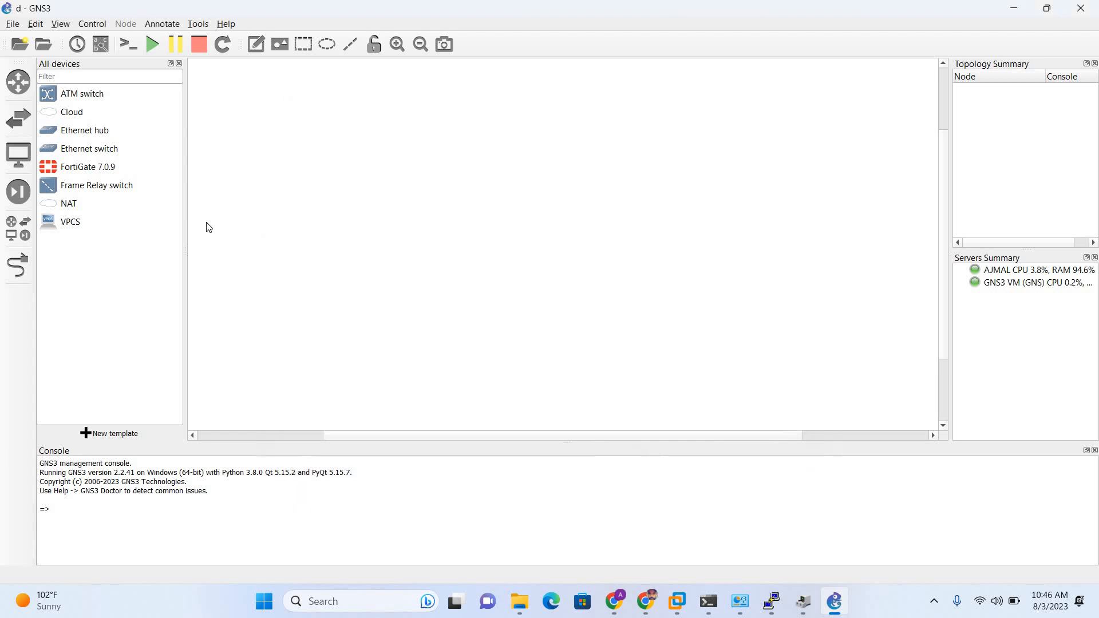
pyautogui.click(79, 169)
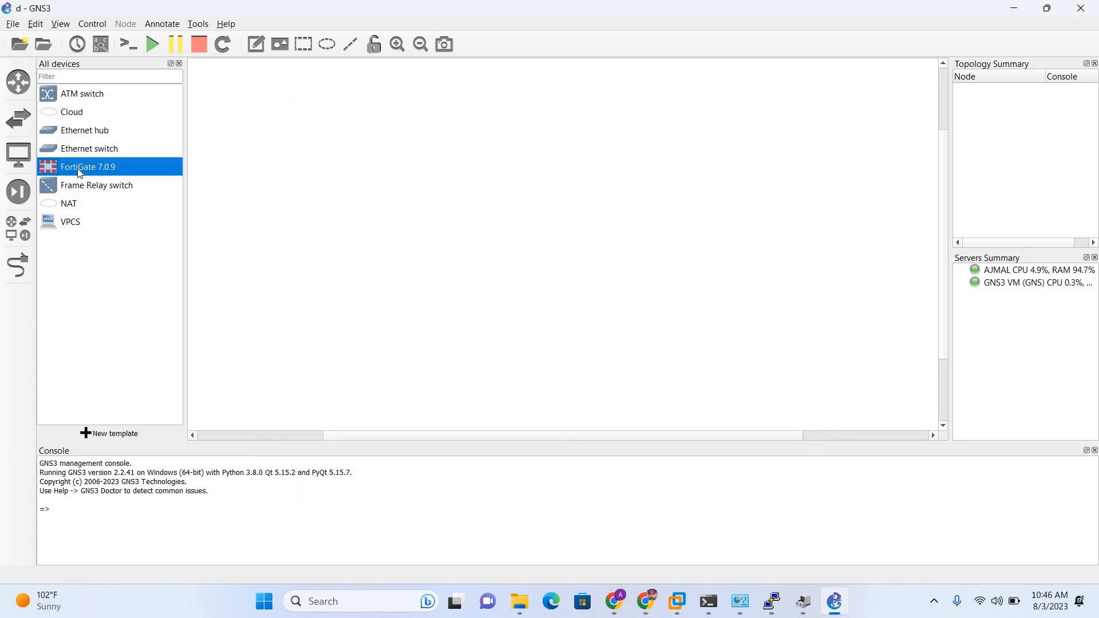
# Start a new blank project and name it 'forti-LAB'.
pyautogui.click(17, 25)
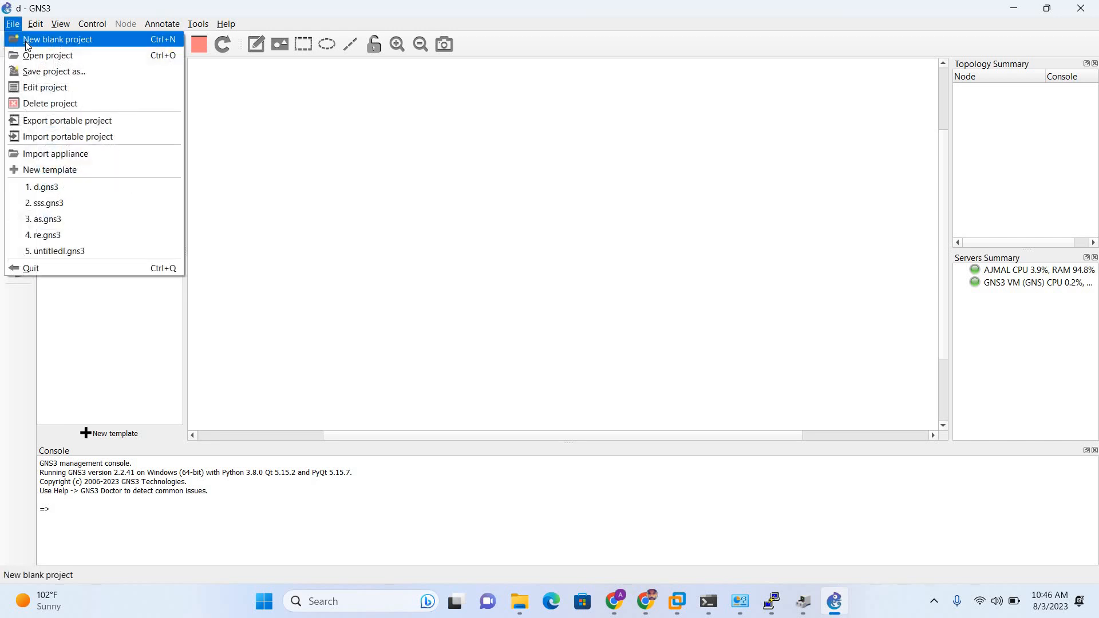
pyautogui.click(23, 37)
pyautogui.click(512, 259)
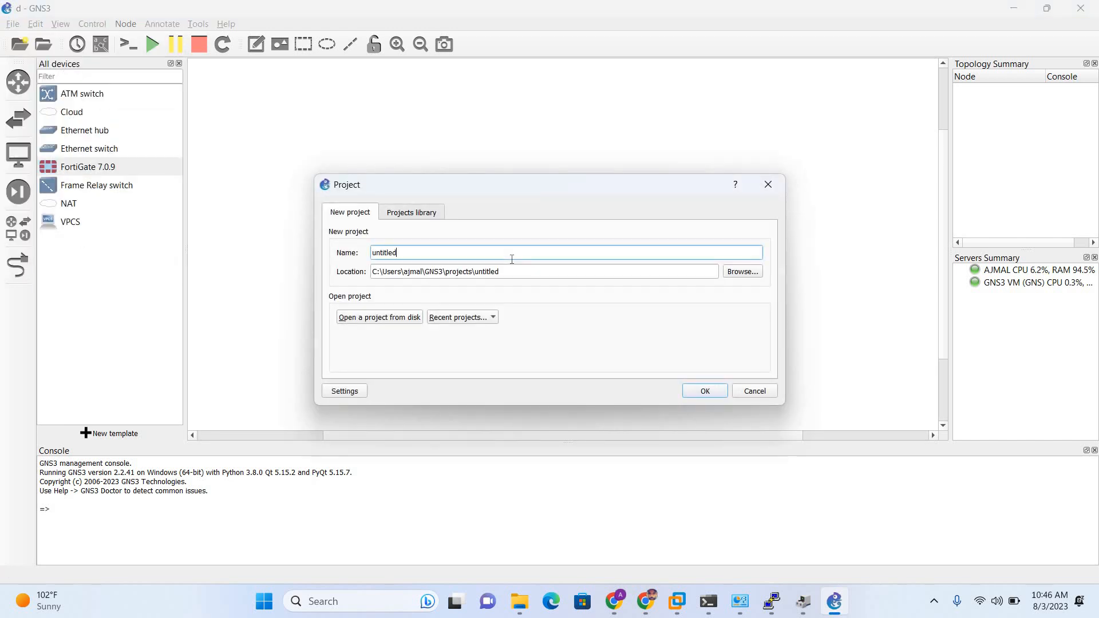
pyautogui.hotkey('ctrl', 'a')
pyautogui.write('forti-')
pyautogui.press('Tab')
pyautogui.press('capslock')
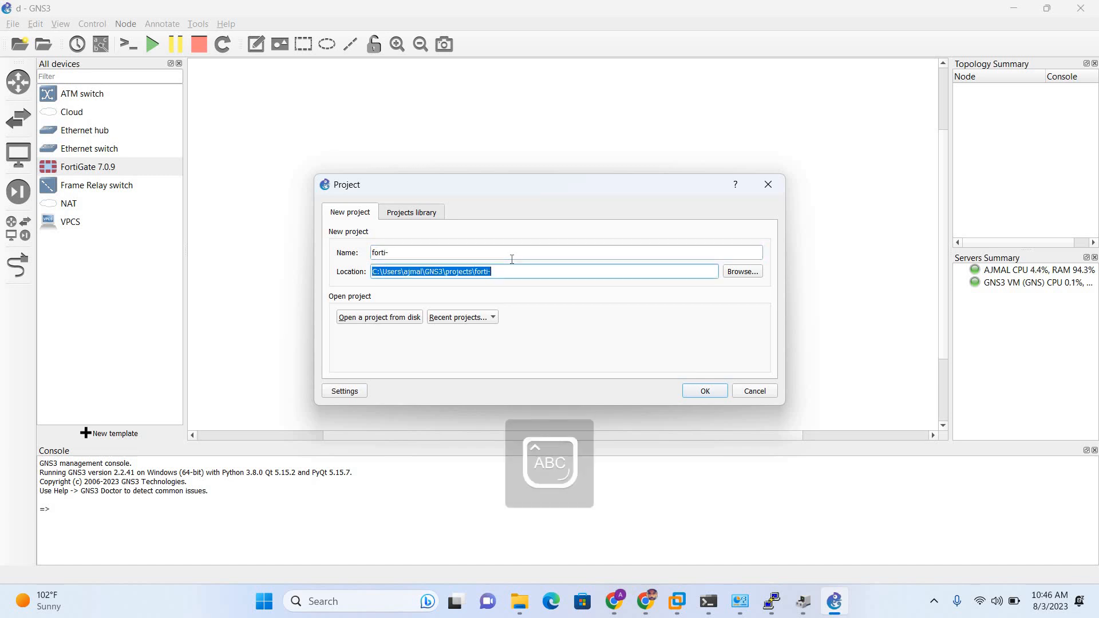
pyautogui.click(528, 256)
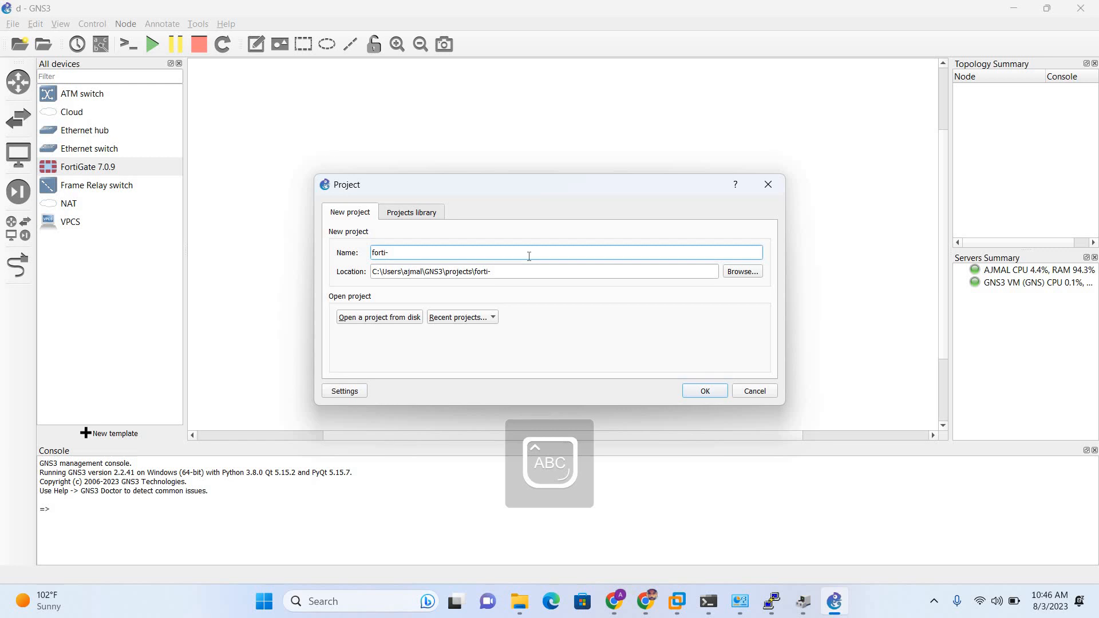
pyautogui.write('LAB')
pyautogui.press('capslock')
# Create the project and drag a FortiGate 7.0.9 node and a Cloud node onto the canvas.
pyautogui.click(709, 391)
pyautogui.moveTo(98, 166); pyautogui.dragTo(525, 133)
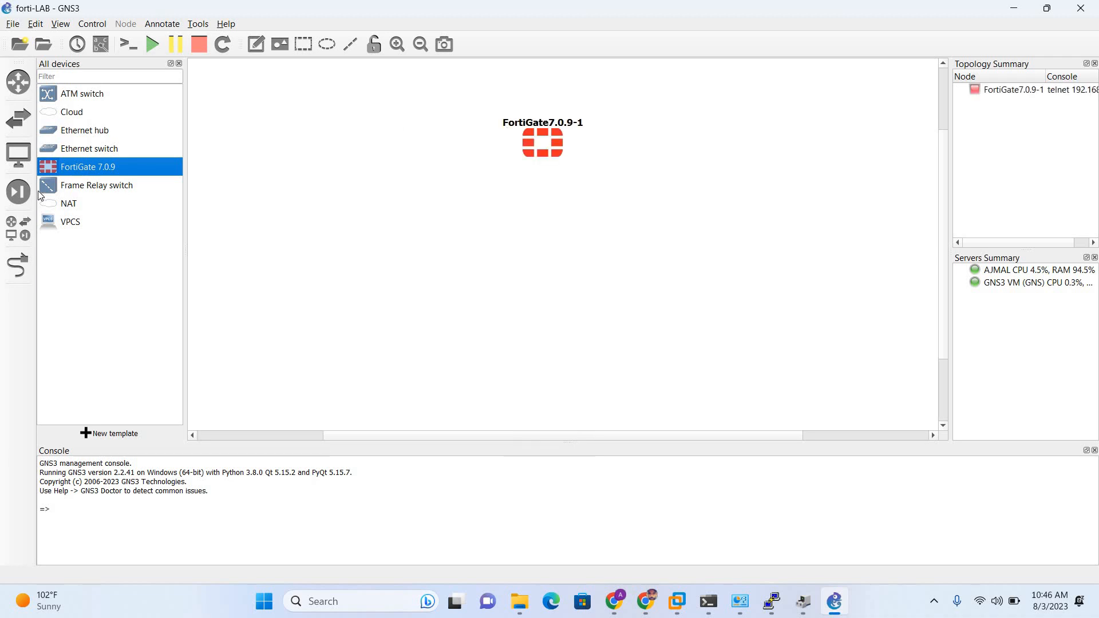
pyautogui.moveTo(63, 112); pyautogui.dragTo(568, 327)
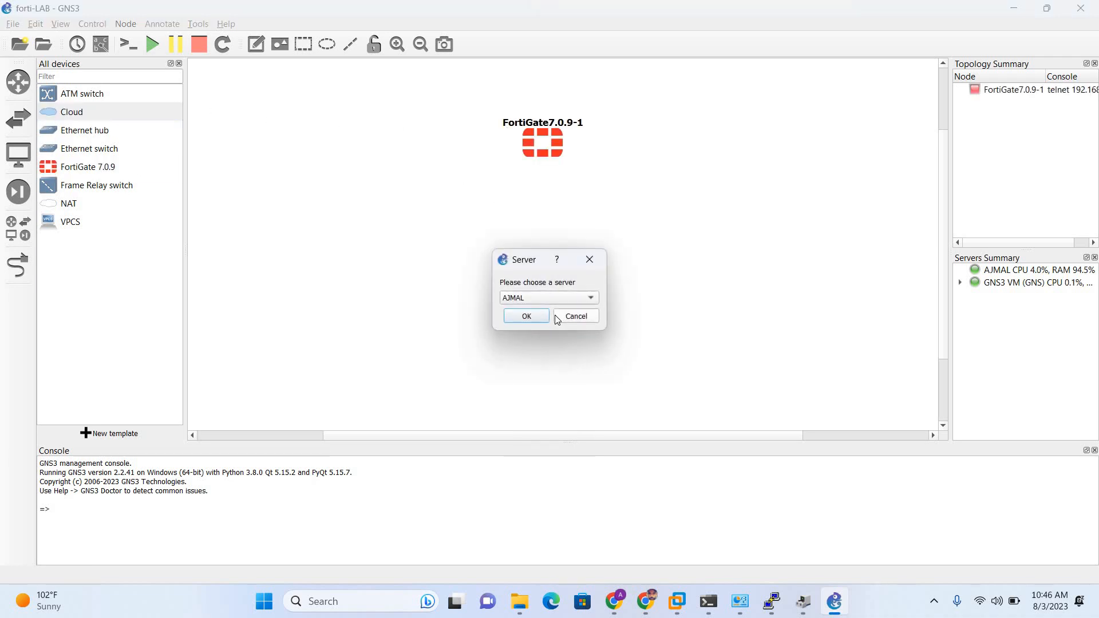
# Select GNS3 VM (GNS) from the server dropdown for the Cloud node.
pyautogui.click(553, 298)
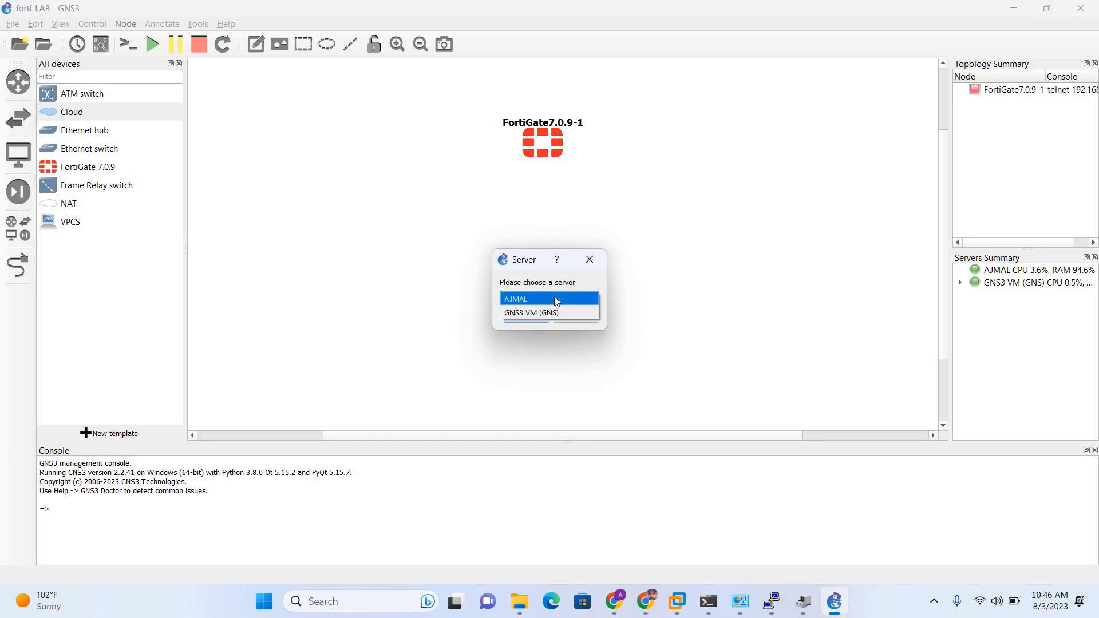
pyautogui.click(560, 312)
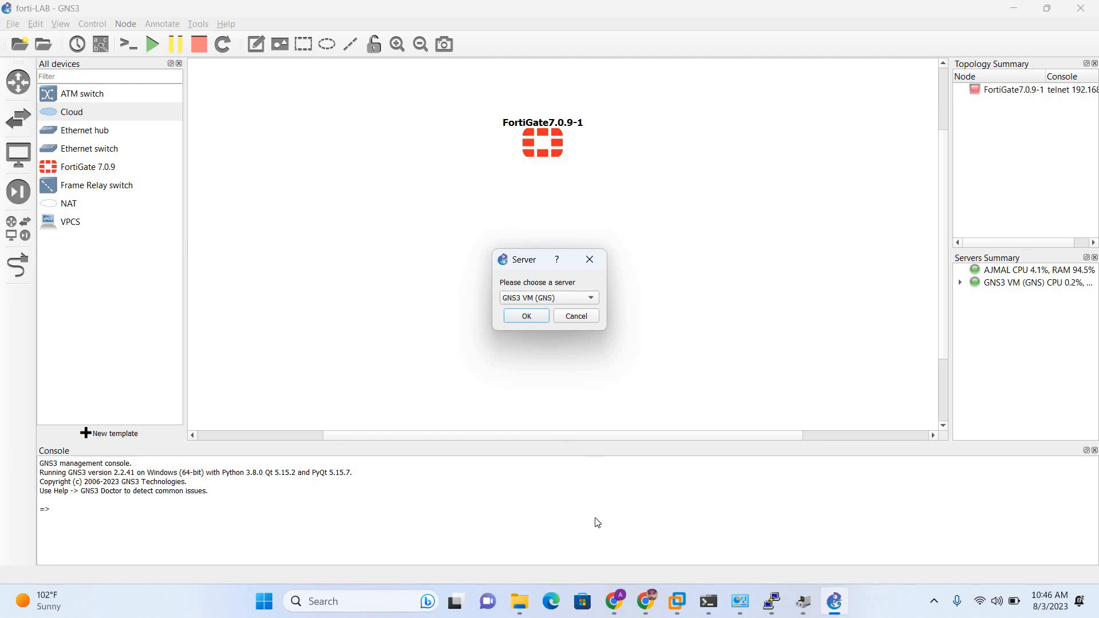
# In VMware Workstation, open the GNS VM's settings and review its two existing network adapters.
pyautogui.moveTo(677, 601)
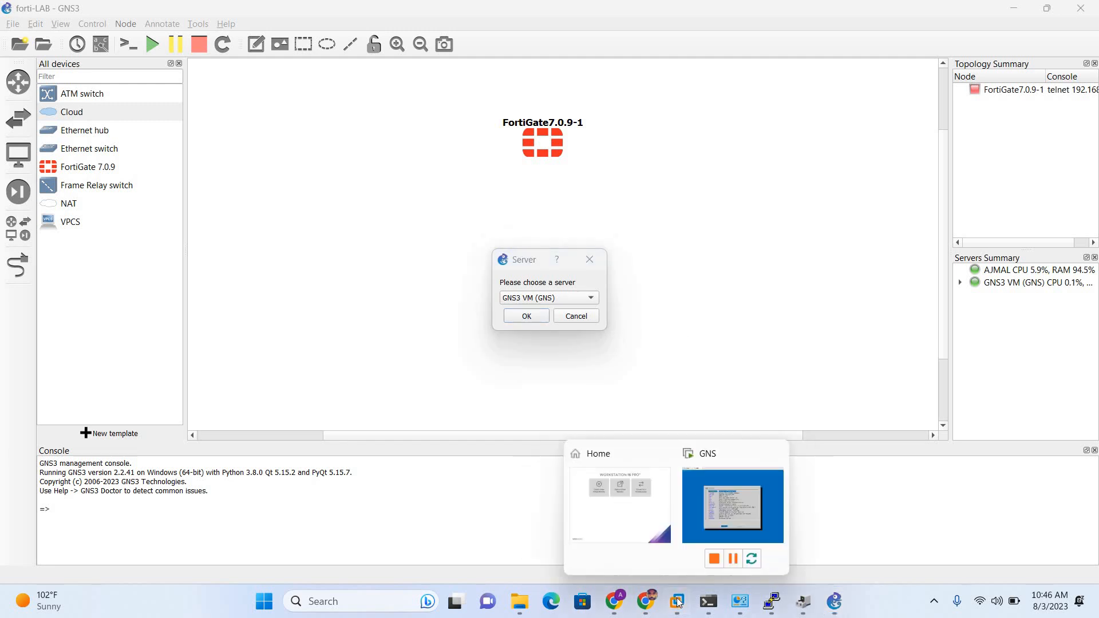
pyautogui.click(633, 470)
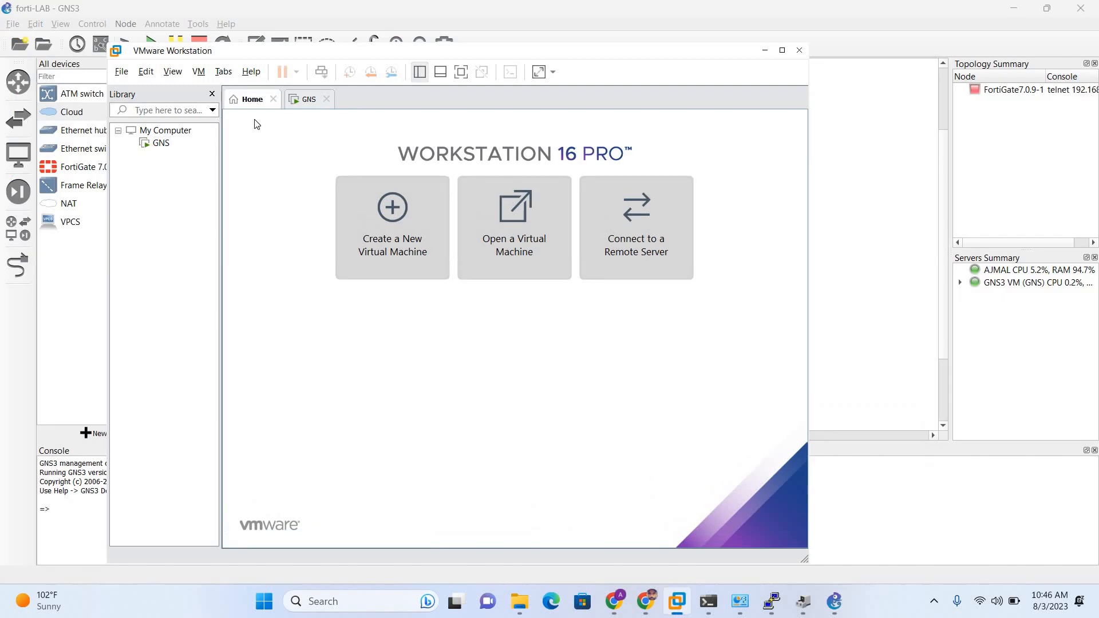
pyautogui.click(153, 145)
pyautogui.doubleClick(160, 143)
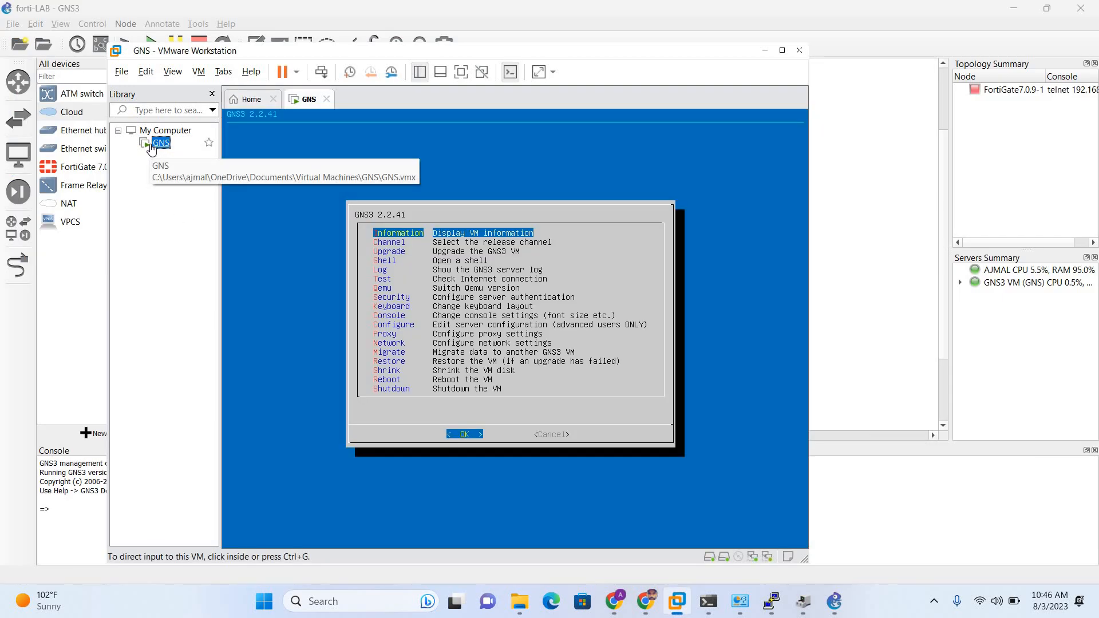
pyautogui.rightClick(152, 147)
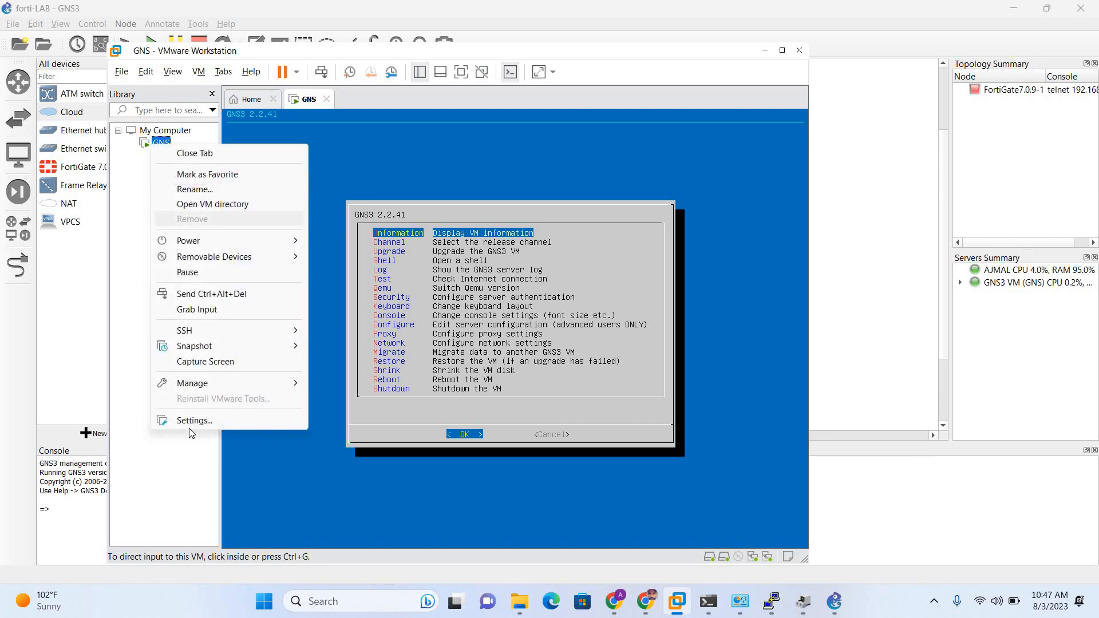
pyautogui.click(191, 421)
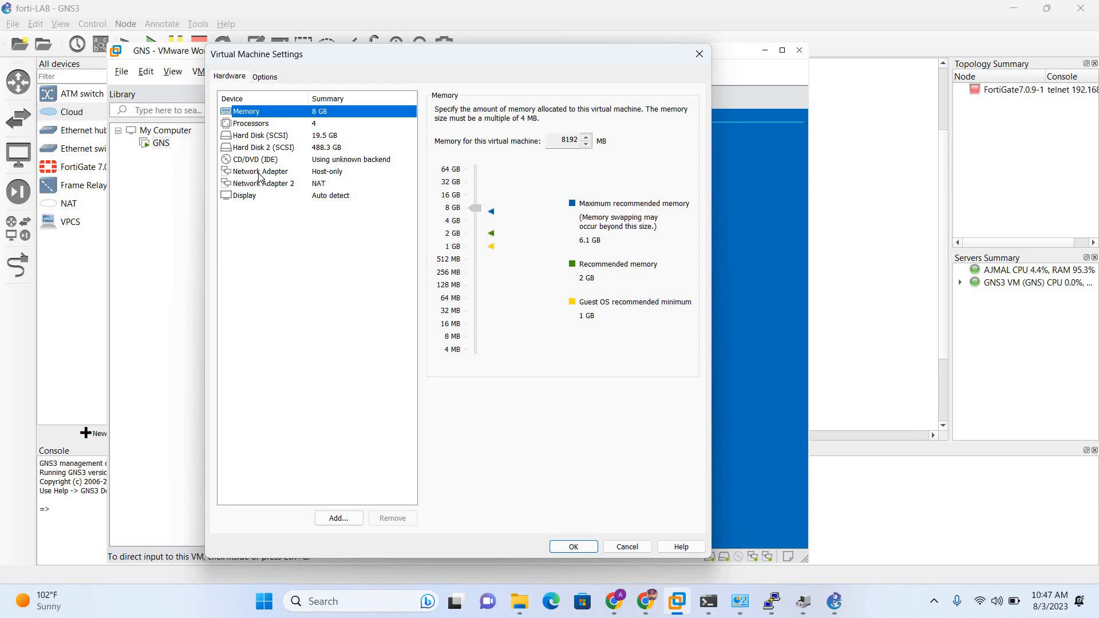
pyautogui.click(259, 174)
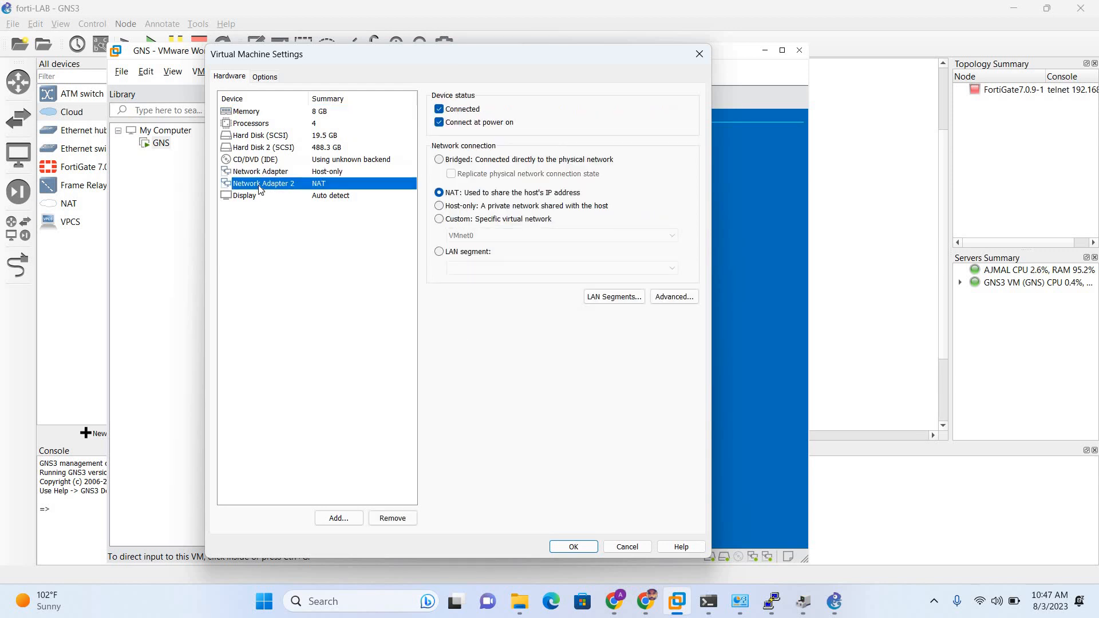
pyautogui.click(261, 186)
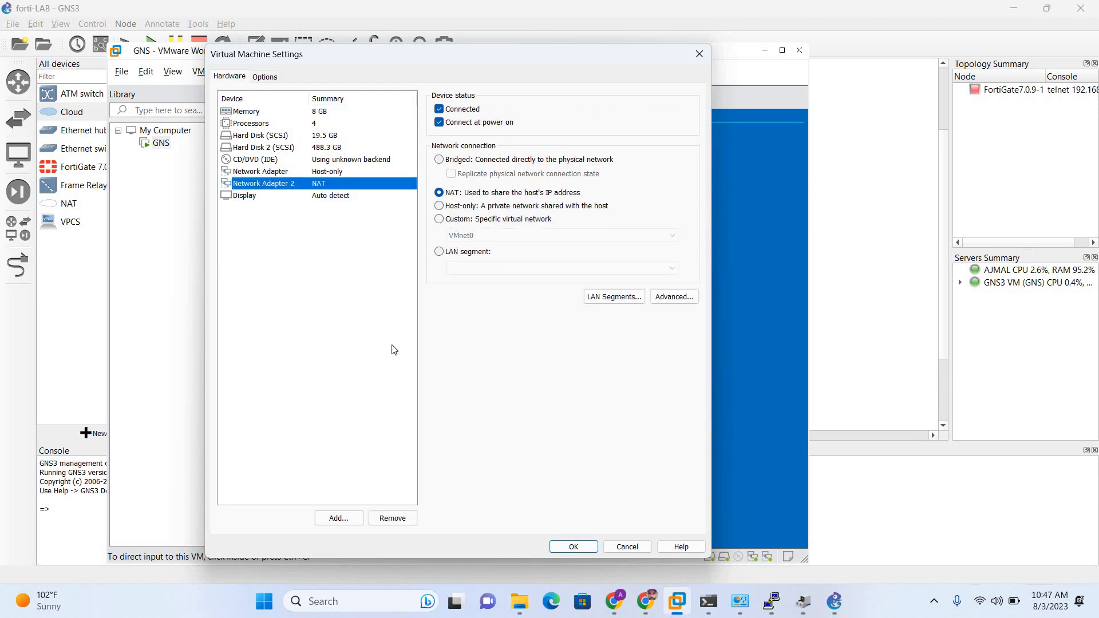
# Add Network Adapter 3 set to Bridged networking and save the VM settings.
pyautogui.click(340, 519)
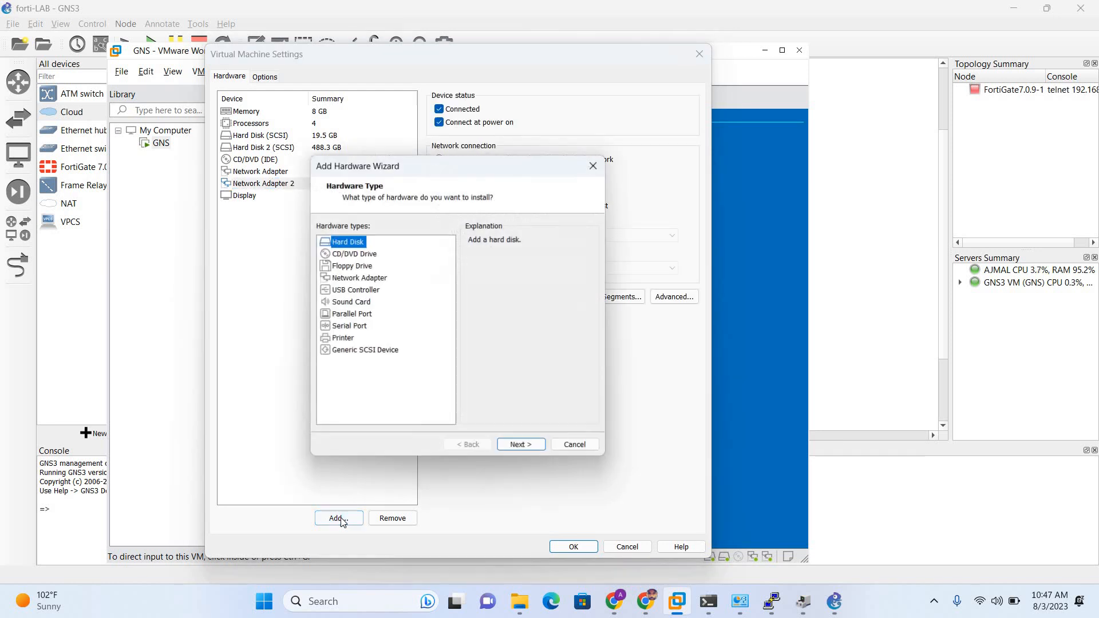
pyautogui.click(352, 278)
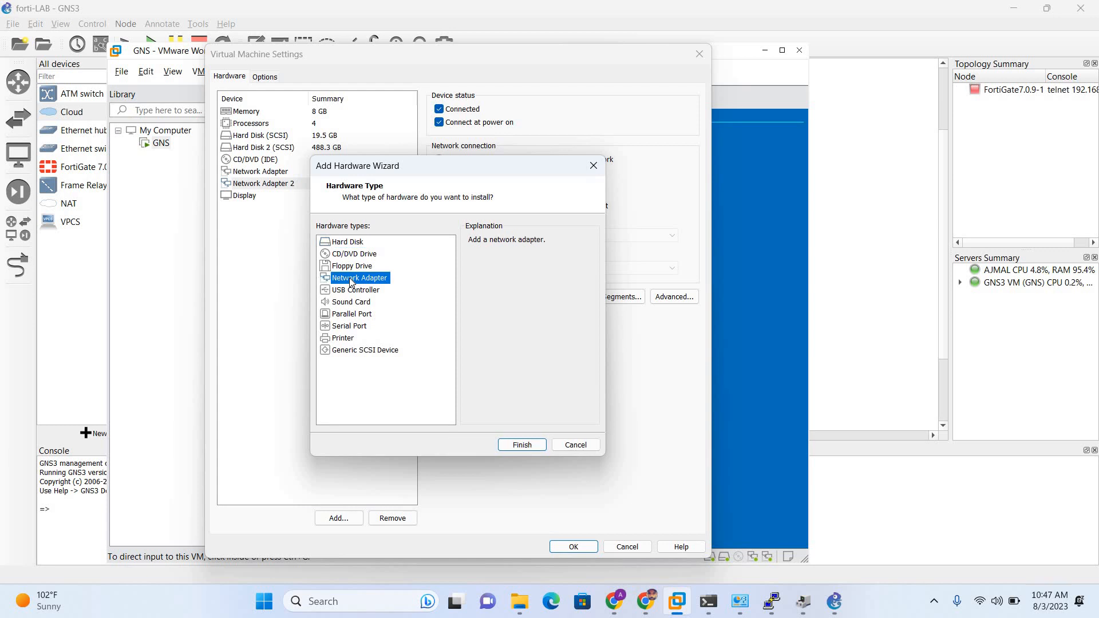
pyautogui.click(521, 446)
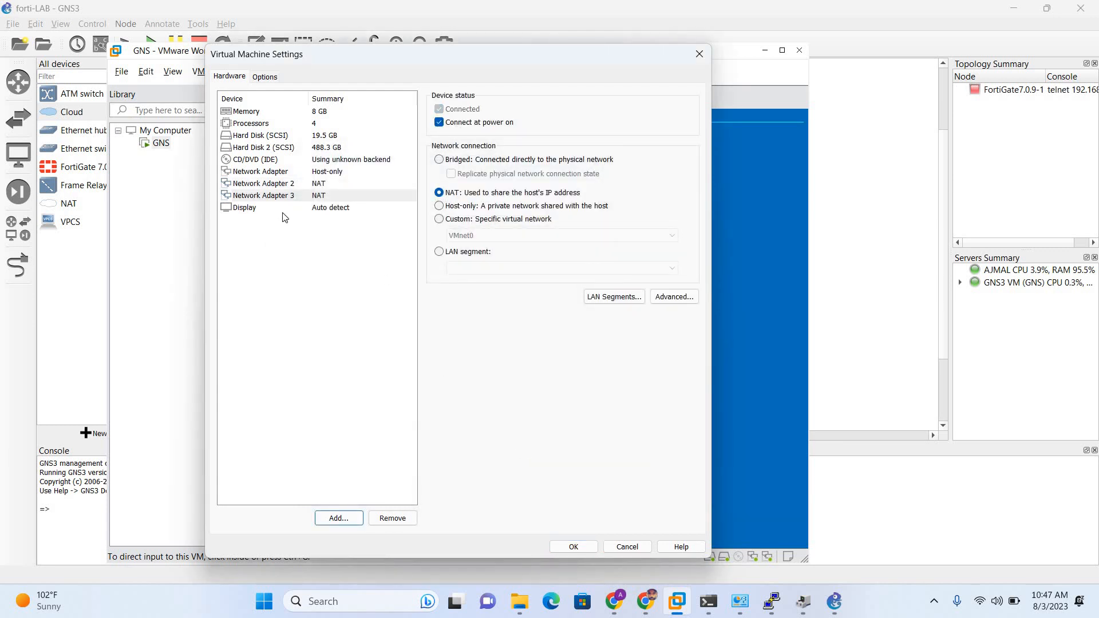
pyautogui.click(277, 198)
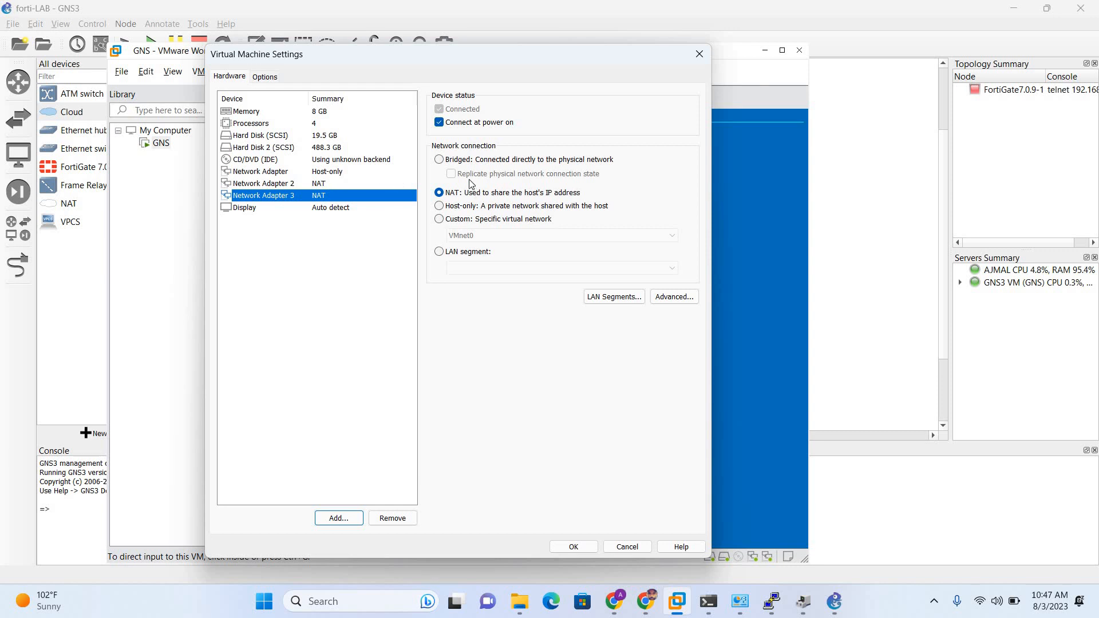
pyautogui.click(439, 160)
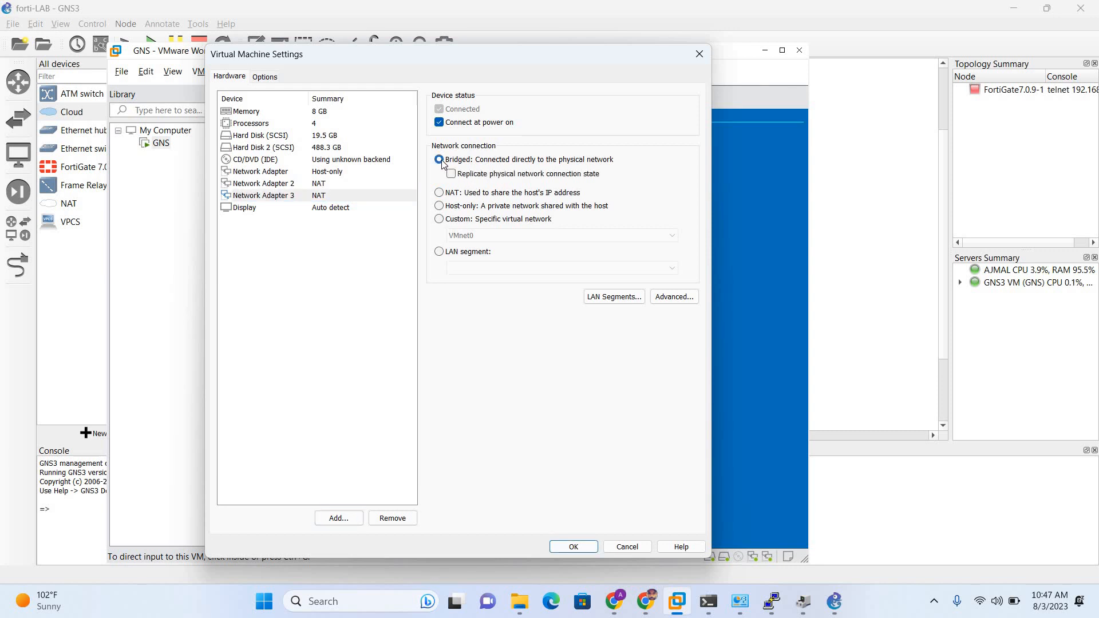
pyautogui.click(566, 547)
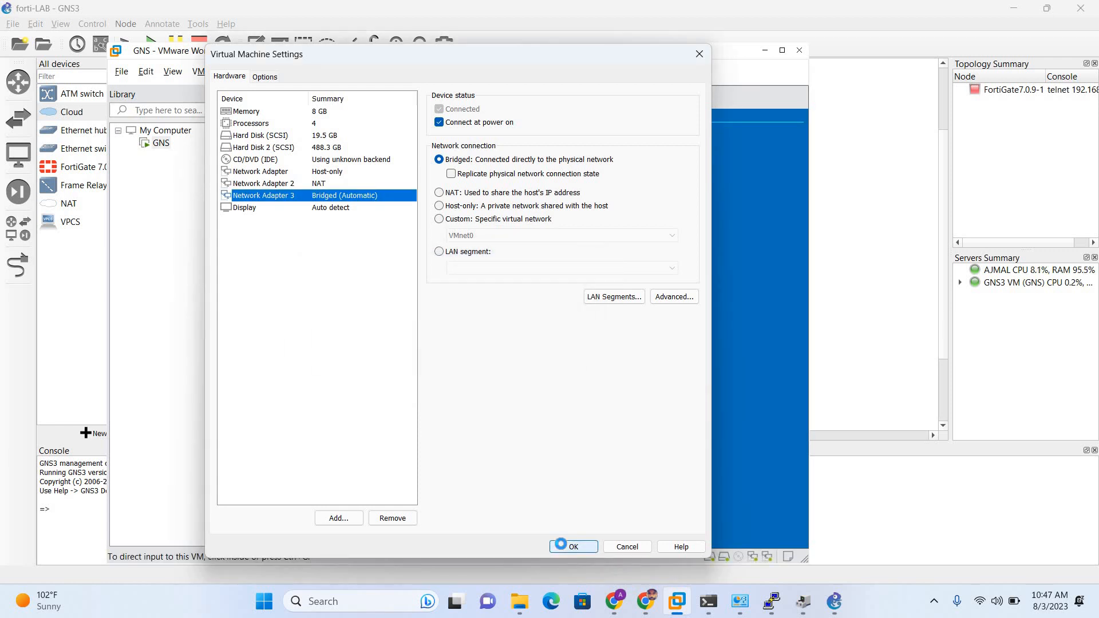
pyautogui.click(560, 544)
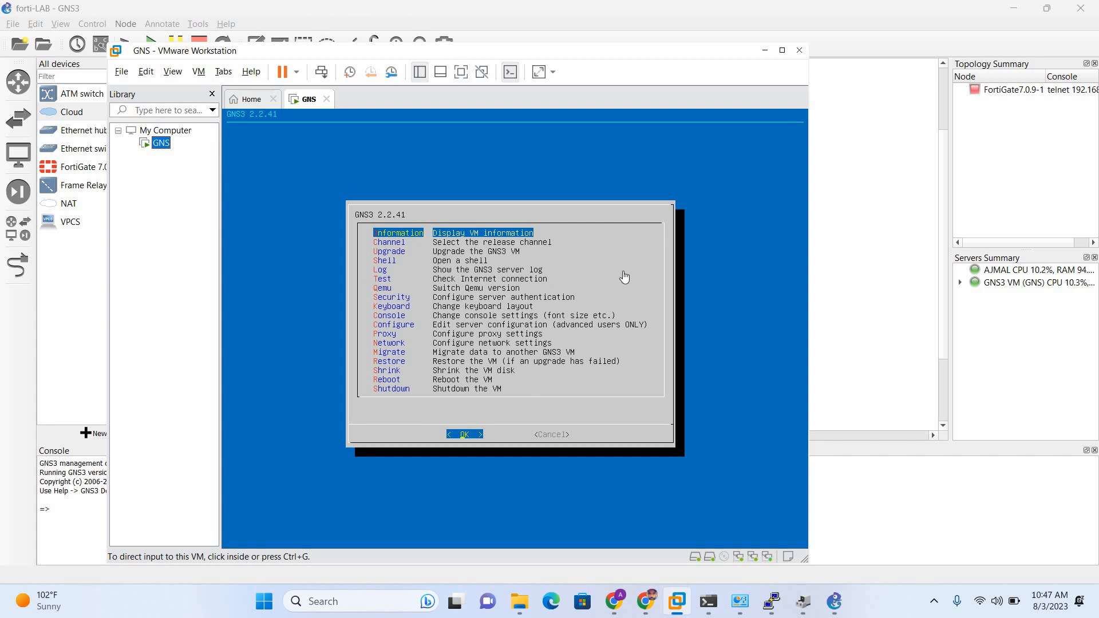
# Back in GNS3, cancel the pending Cloud server prompt.
pyautogui.click(833, 601)
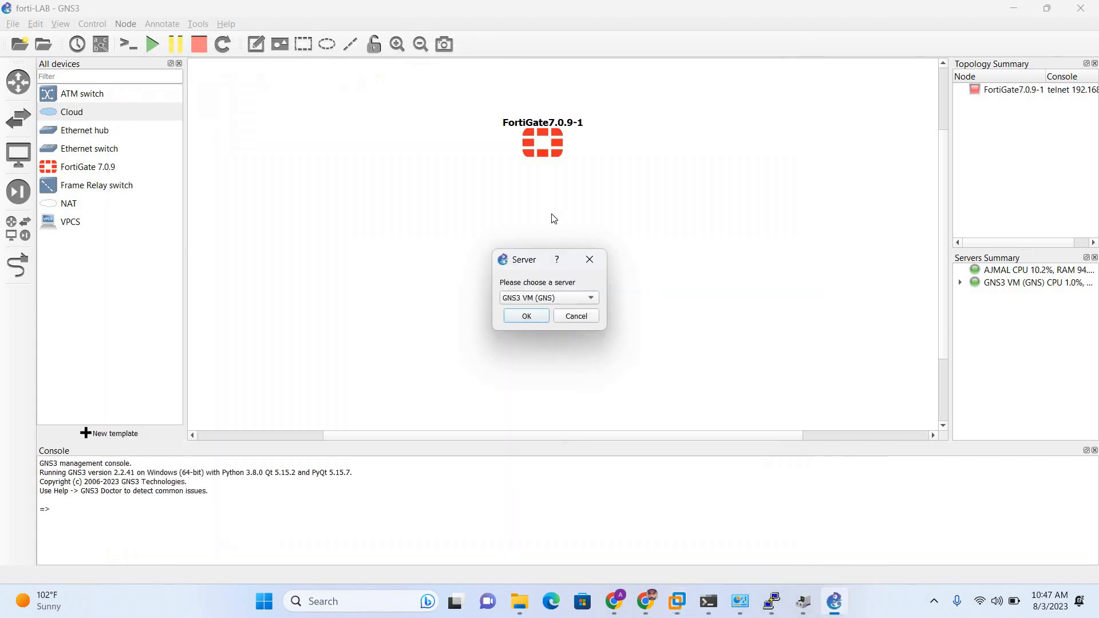
pyautogui.click(518, 298)
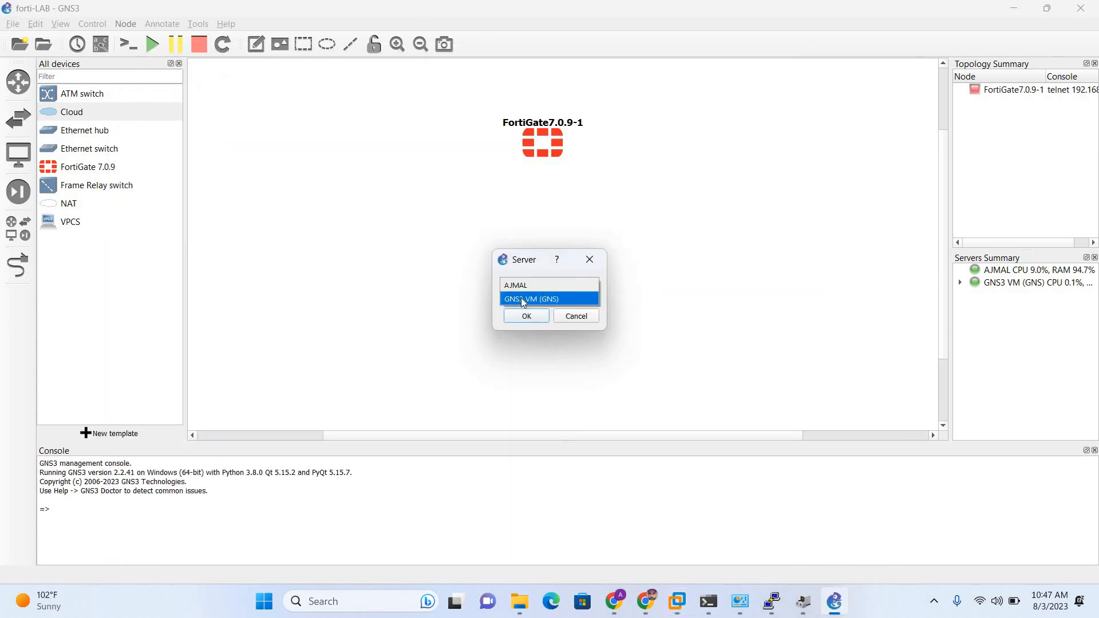
pyautogui.click(527, 302)
pyautogui.click(576, 315)
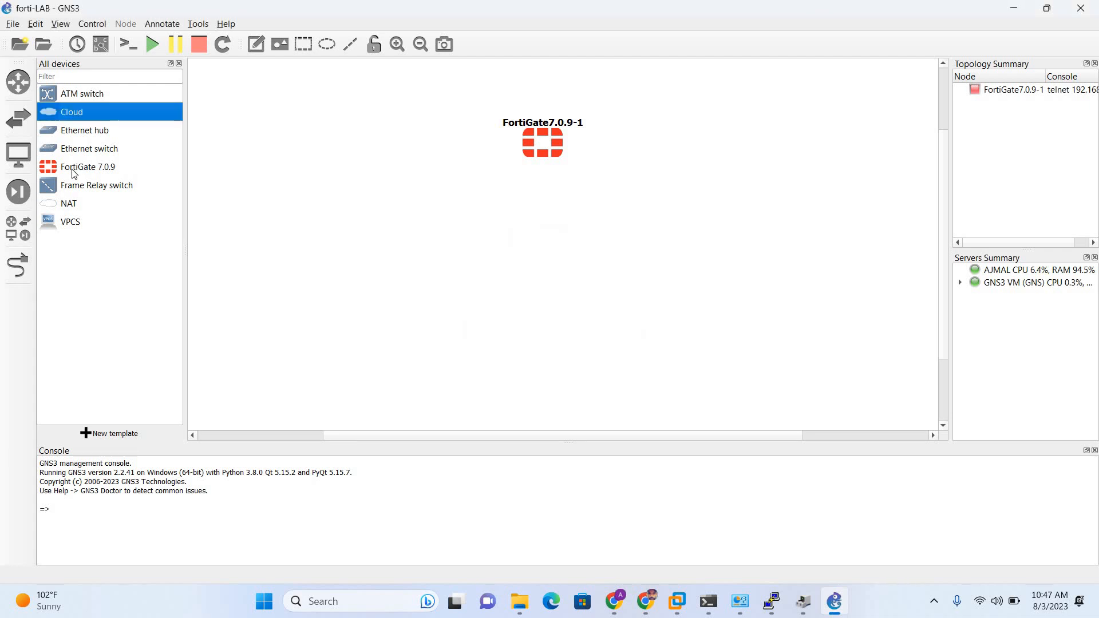
# Place Cloud1 on GNS3 VM (GNS) below the FortiGate and start a link from it.
pyautogui.moveTo(70, 111); pyautogui.dragTo(551, 302)
pyautogui.click(537, 300)
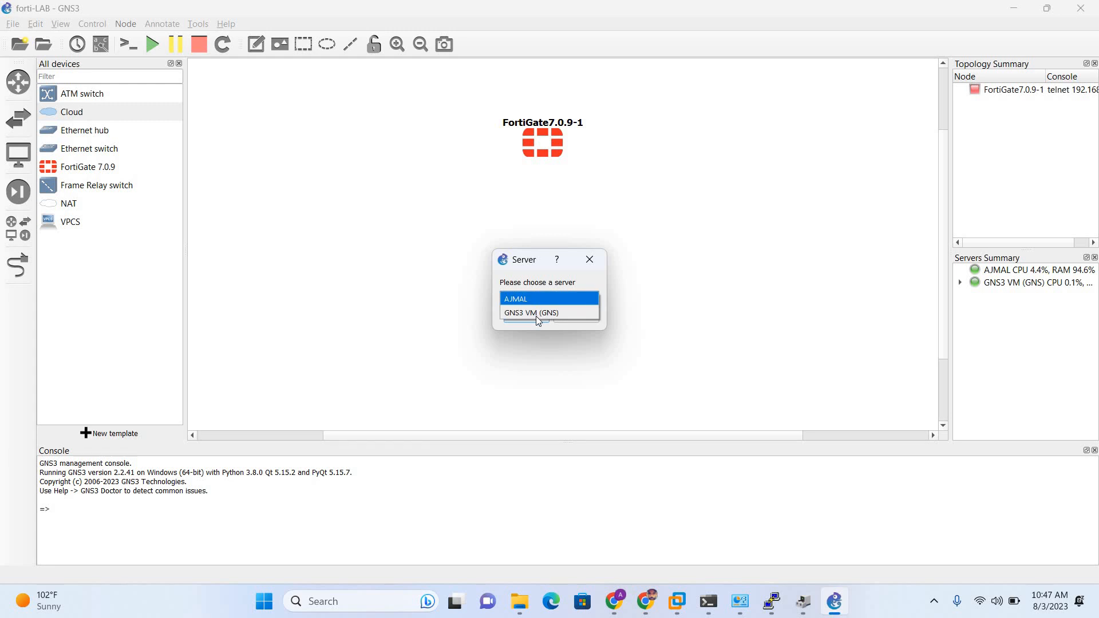
pyautogui.click(537, 315)
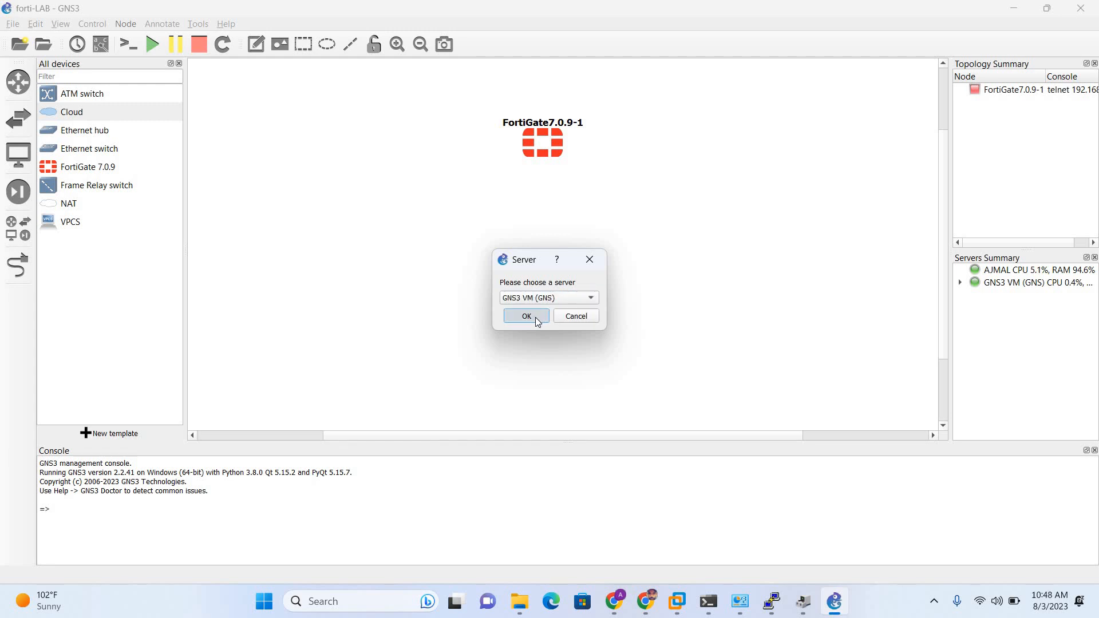
pyautogui.click(536, 318)
pyautogui.moveTo(541, 326); pyautogui.dragTo(503, 334)
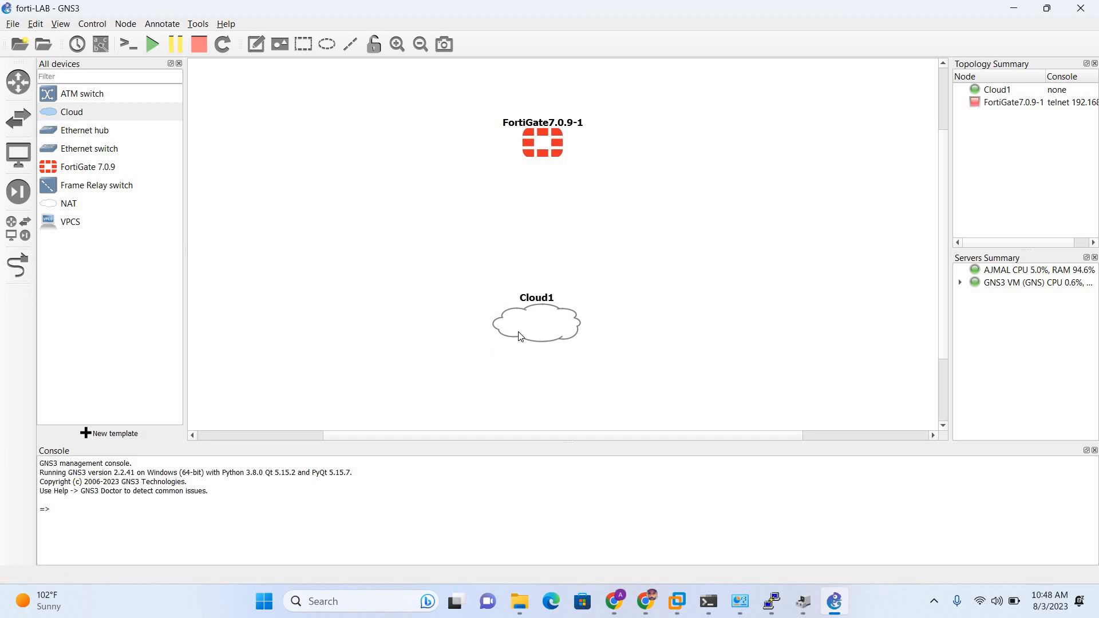
pyautogui.click(18, 266)
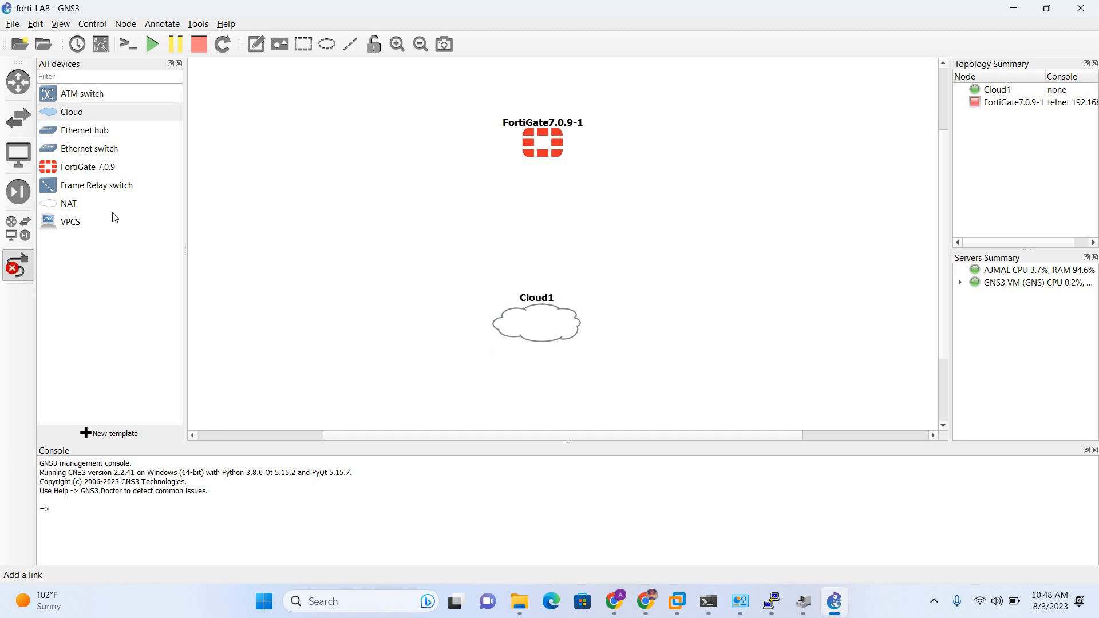
pyautogui.click(543, 321)
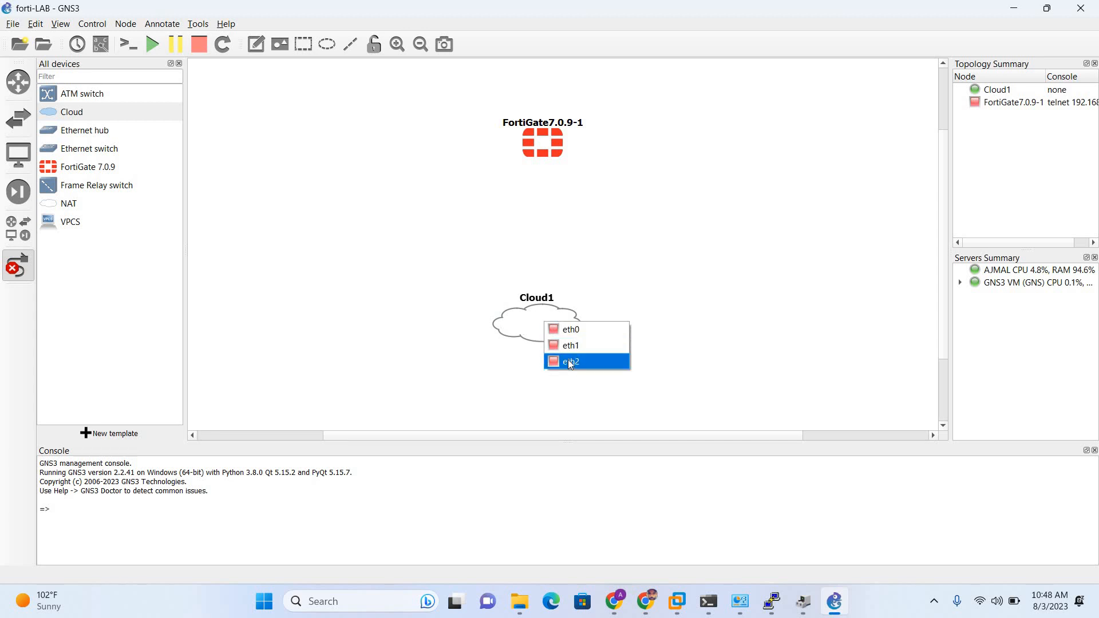
# Check the GNS VM's adapter settings in VMware Workstation, then return to the forti-LAB project.
pyautogui.hotkey('alt', 'Tab')
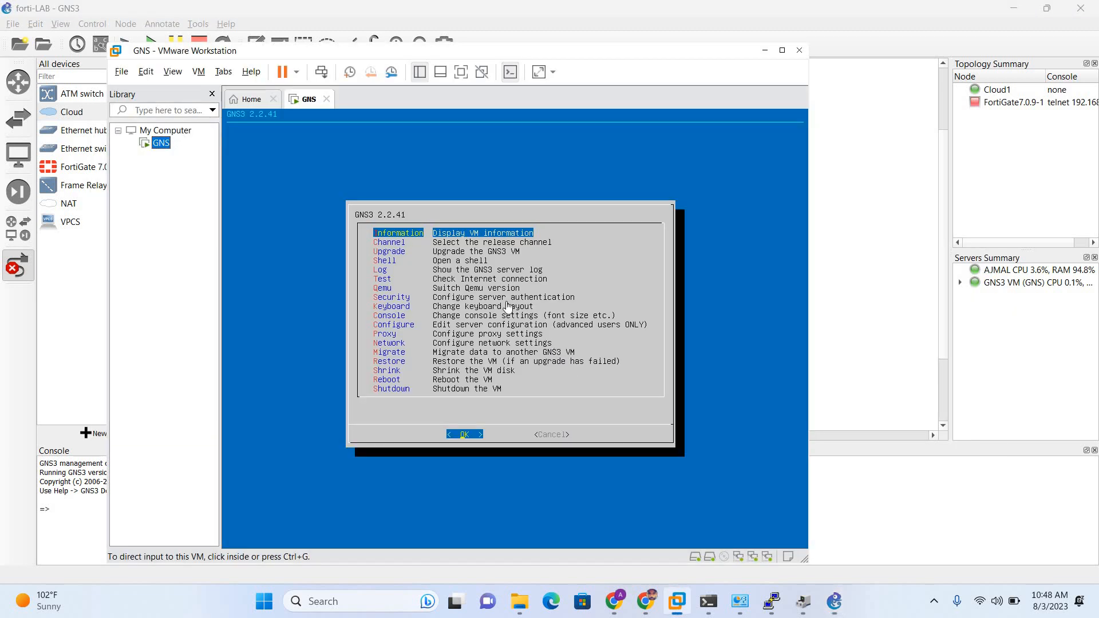
pyautogui.rightClick(162, 143)
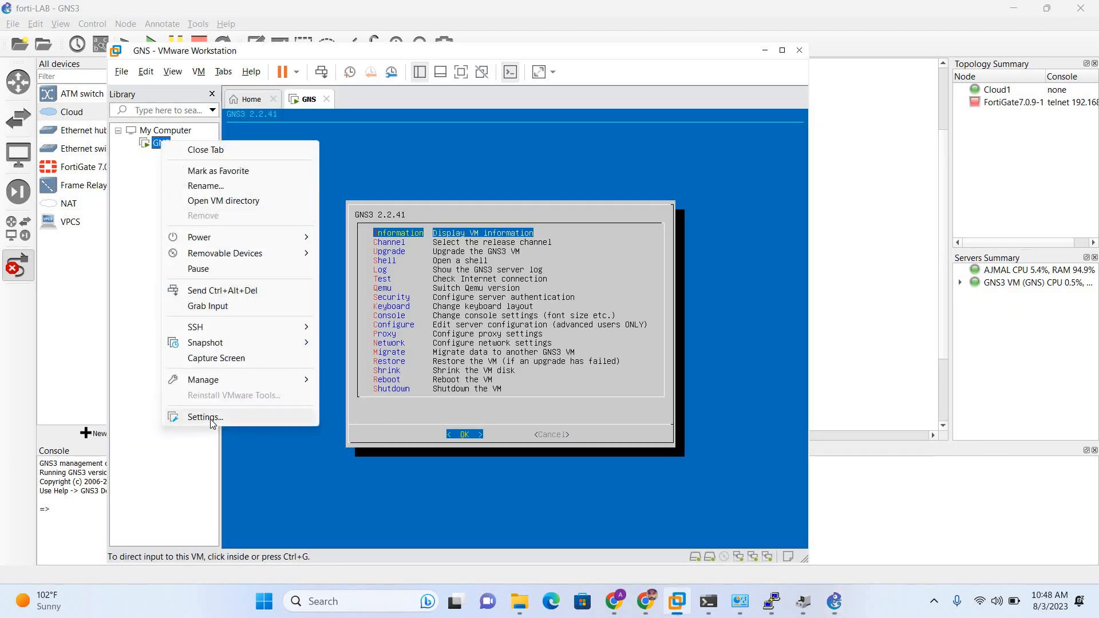
pyautogui.click(207, 417)
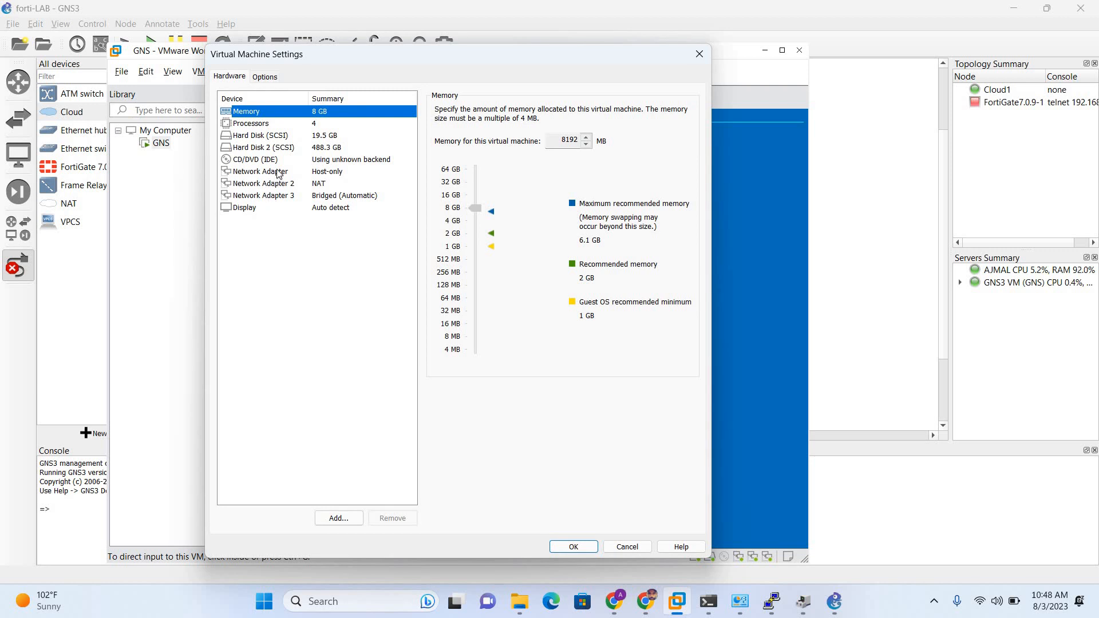
pyautogui.hotkey('alt', 'Tab')
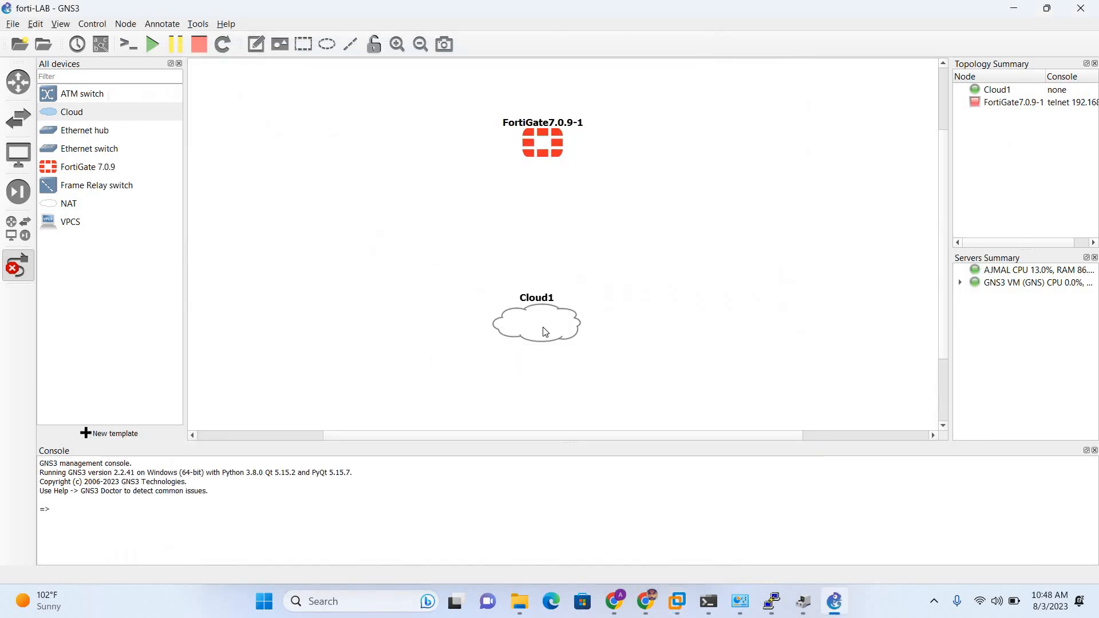
# Link Cloud1's eth2 interface to FortiGate7.0.9-1's Port1.
pyautogui.rightClick(543, 331)
pyautogui.press('Escape')
pyautogui.click(542, 314)
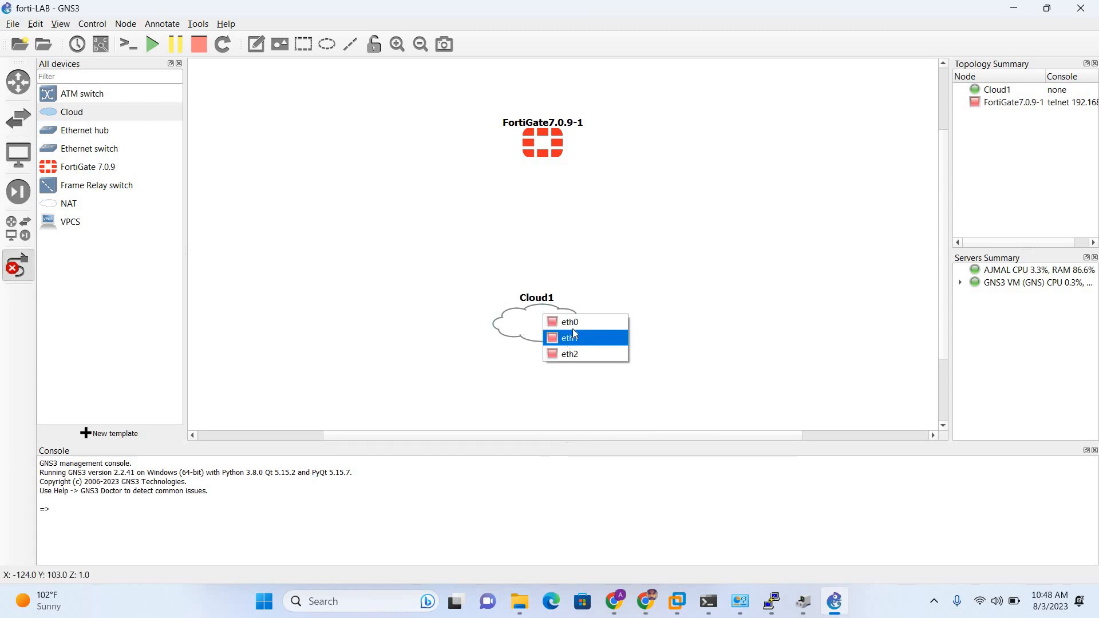
pyautogui.click(573, 353)
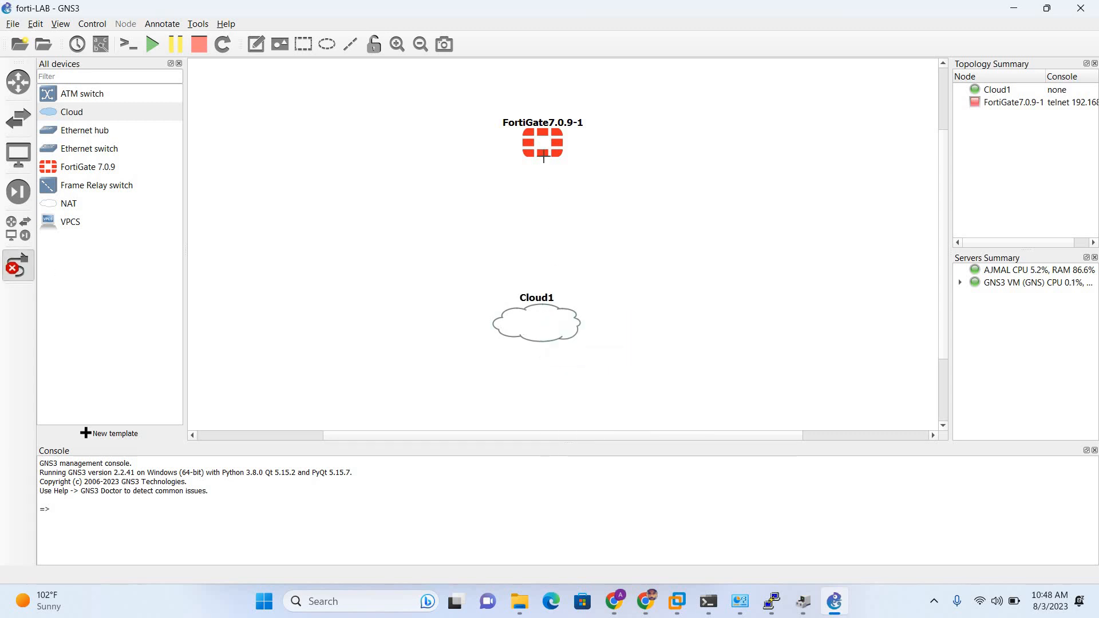
pyautogui.click(538, 144)
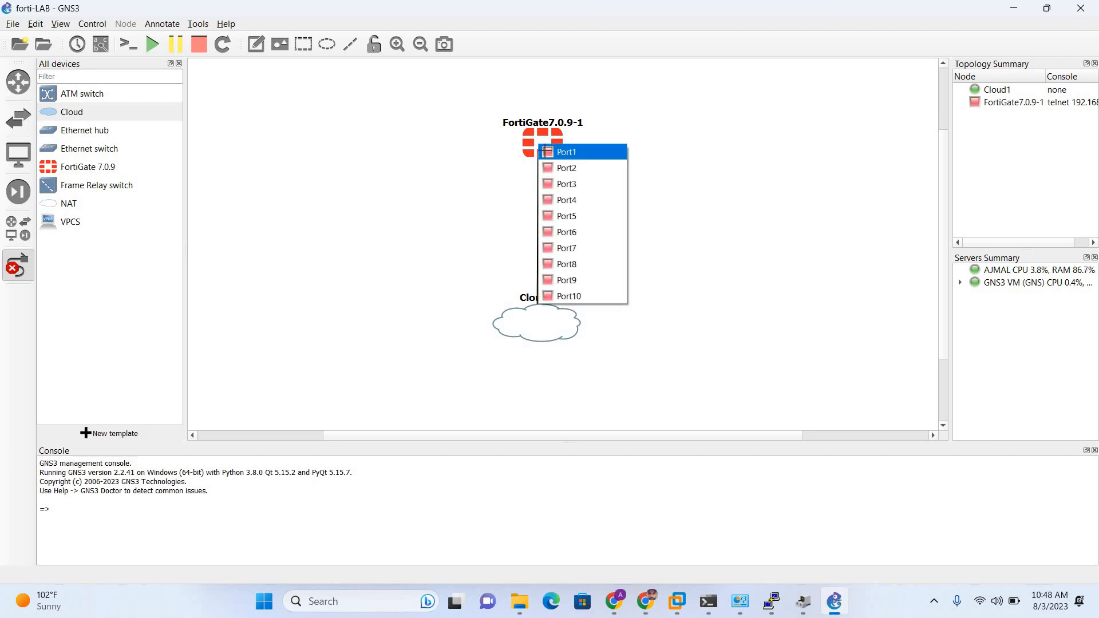
pyautogui.click(542, 149)
pyautogui.click(541, 149)
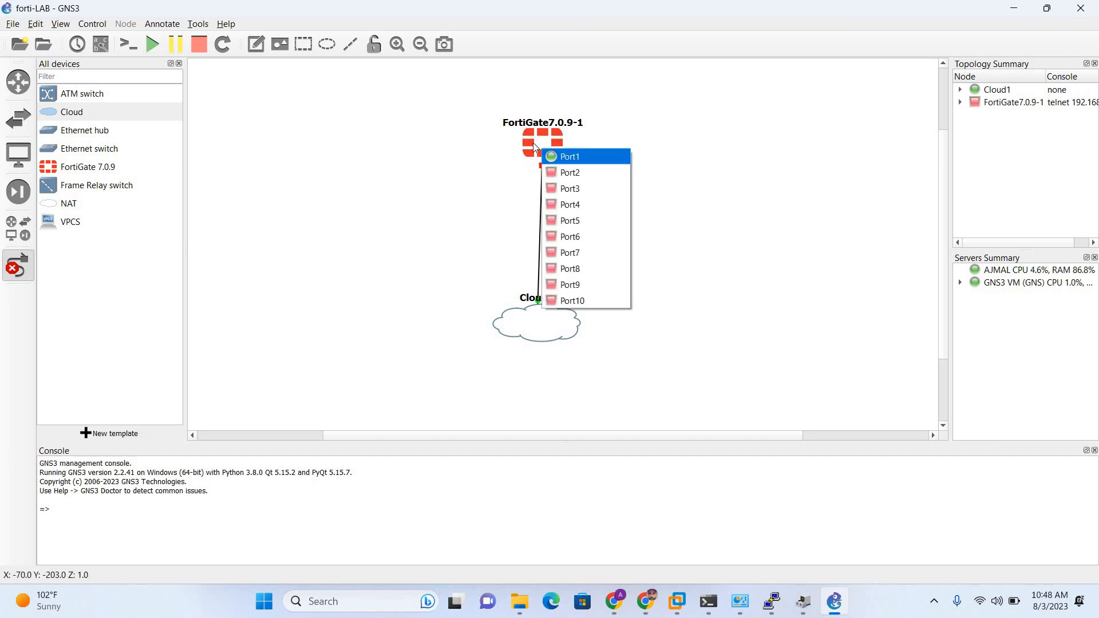
# Start the FortiGate7.0.9-1 node and open its console.
pyautogui.rightClick(542, 134)
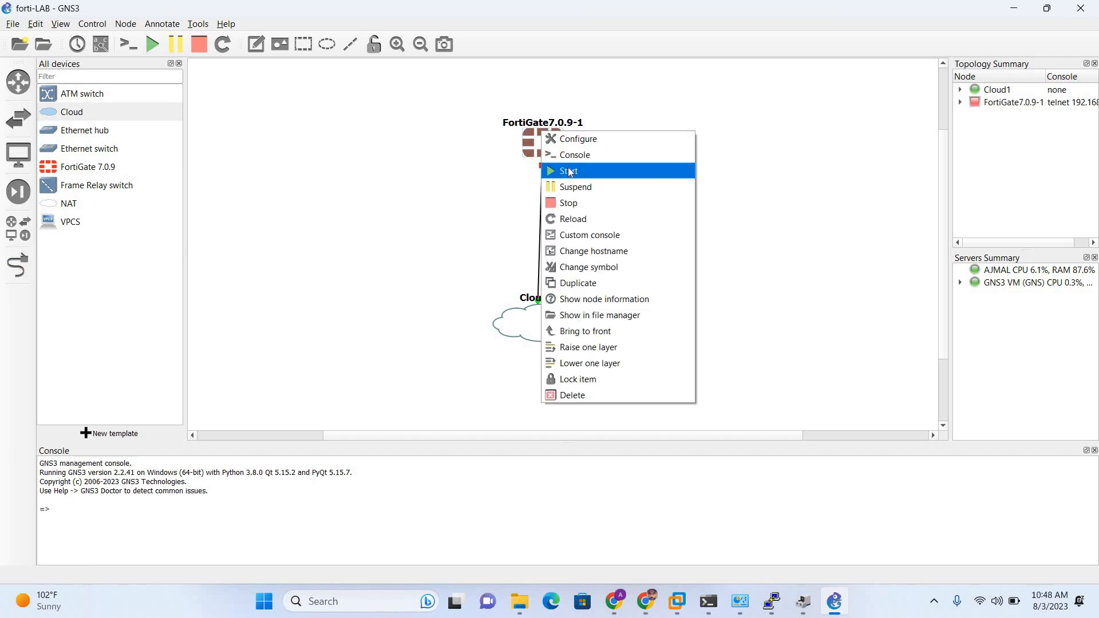
pyautogui.click(569, 171)
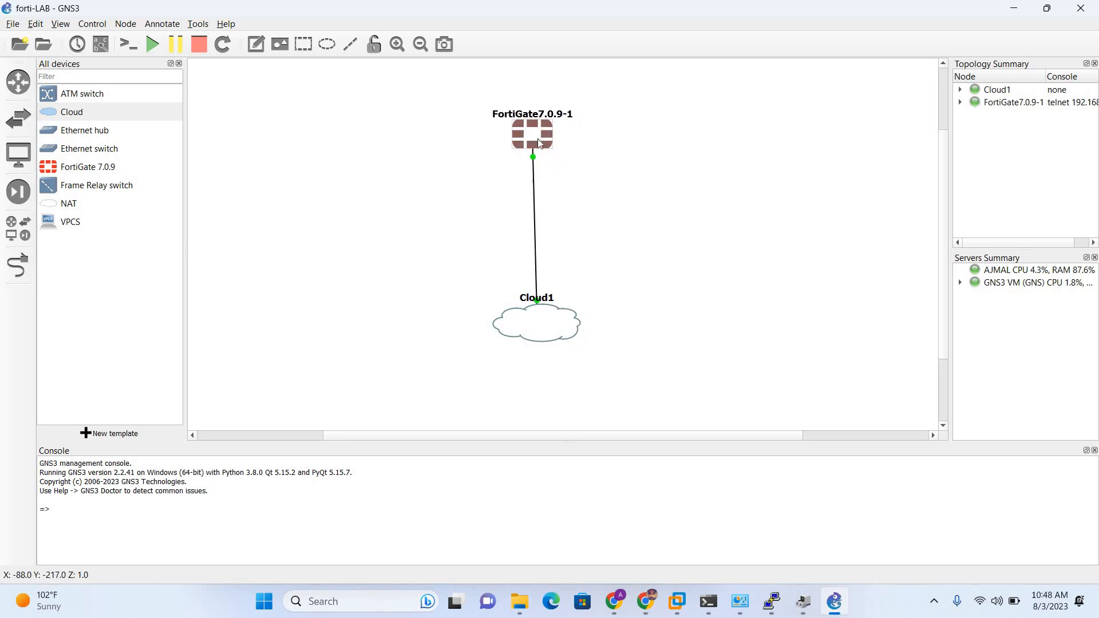
pyautogui.moveTo(529, 137); pyautogui.dragTo(534, 137)
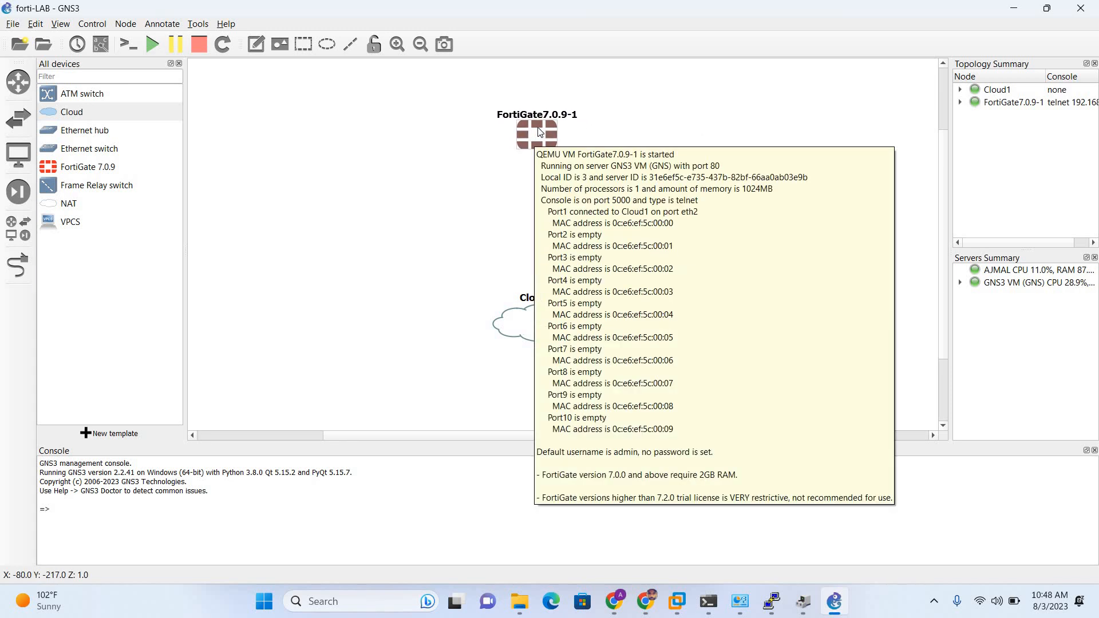
pyautogui.doubleClick(540, 132)
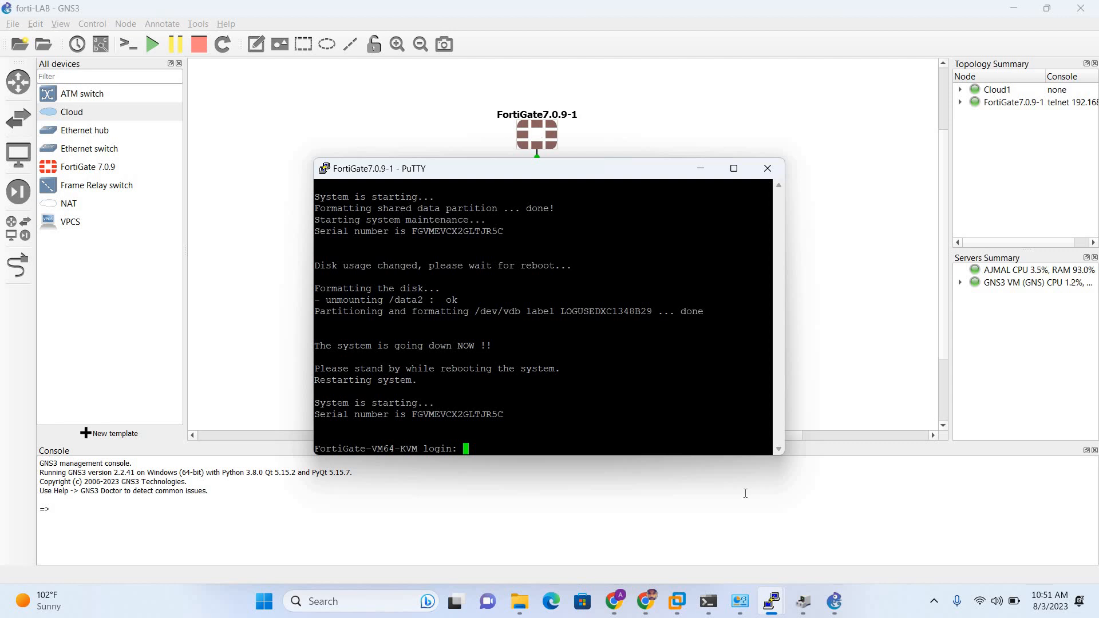
# Wait for the FortiGate console to reach the FortiGate-VM64-KVM login prompt.
pyautogui.moveTo(646, 601)
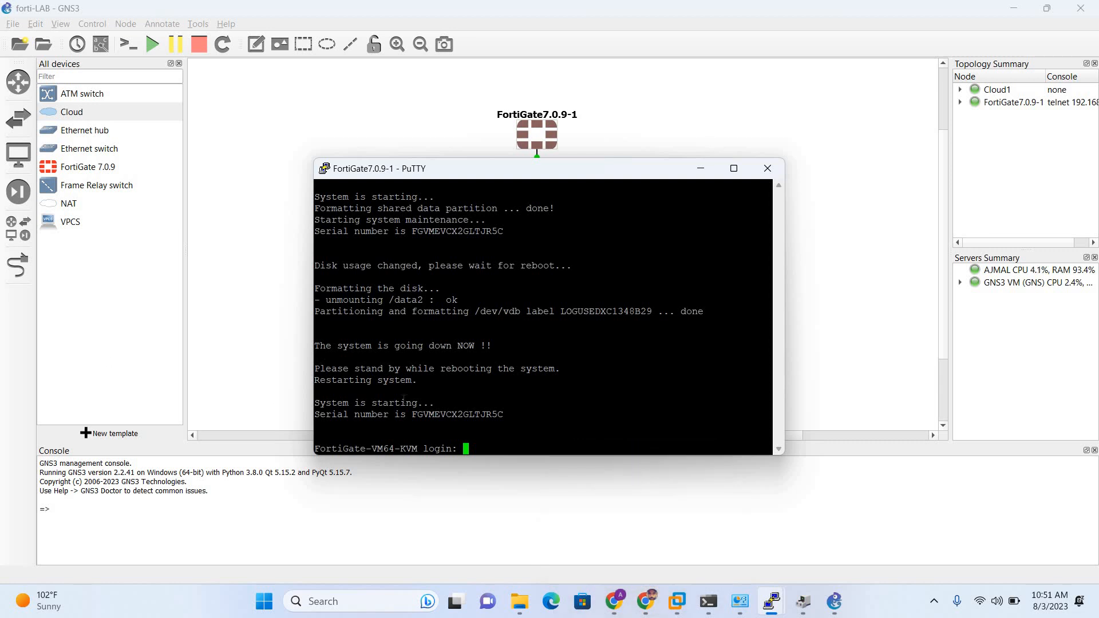
# Log in as admin with the blank default password and set a new admin password.
pyautogui.write('admin')
pyautogui.press('Return')
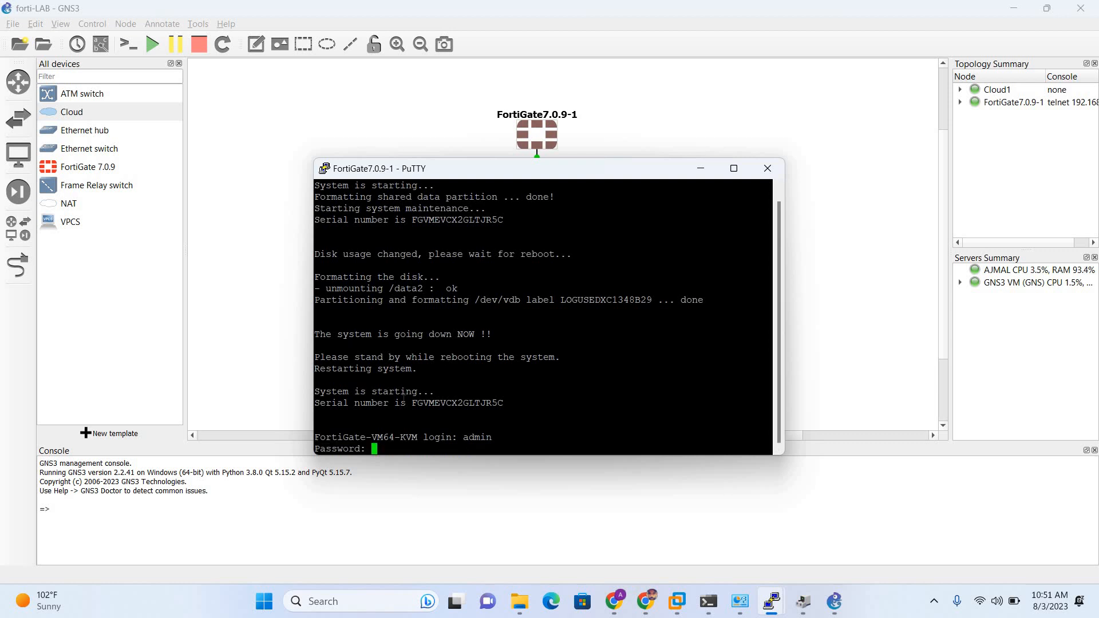
pyautogui.press('Return')
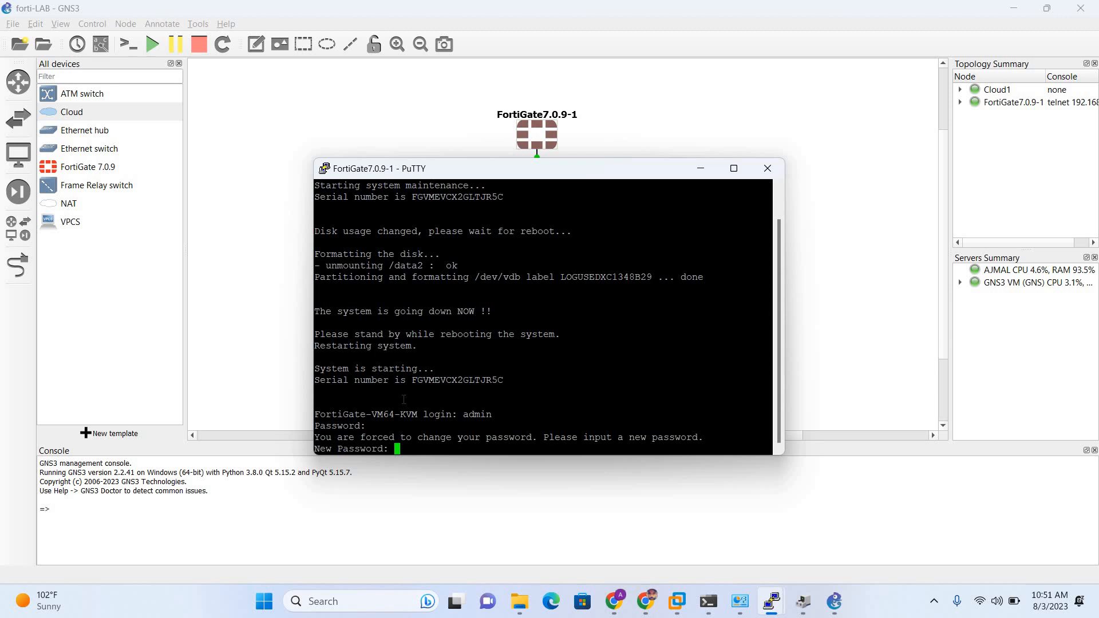
pyautogui.press('Return')
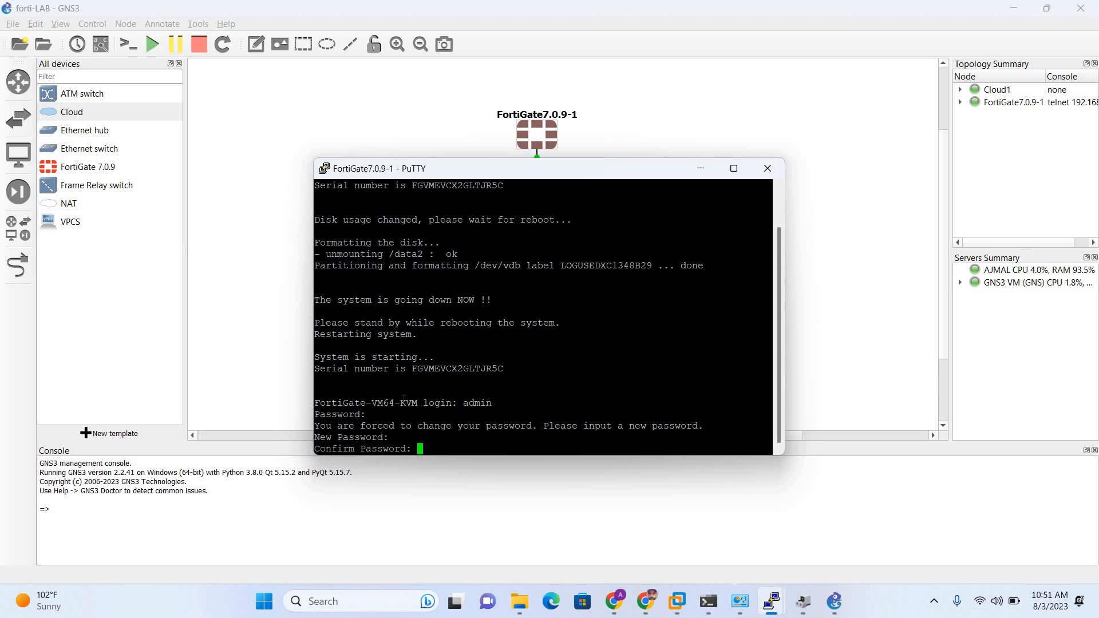
pyautogui.press('Return')
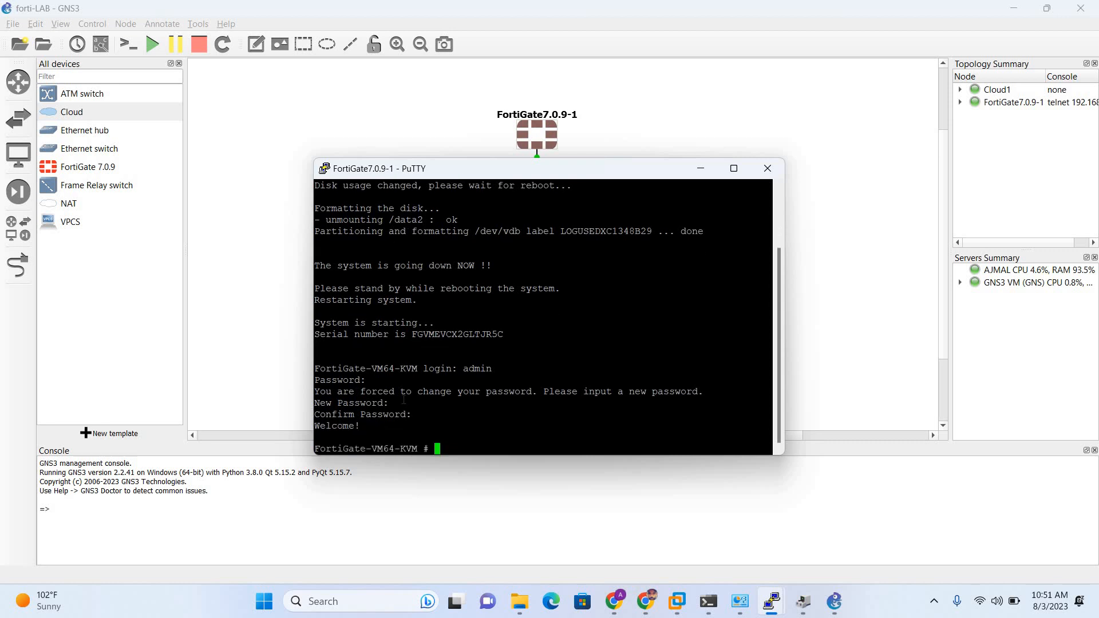
pyautogui.press('Return')
pyautogui.press('Return')
pyautogui.press('Return')
pyautogui.press('Return')
pyautogui.press('Return')
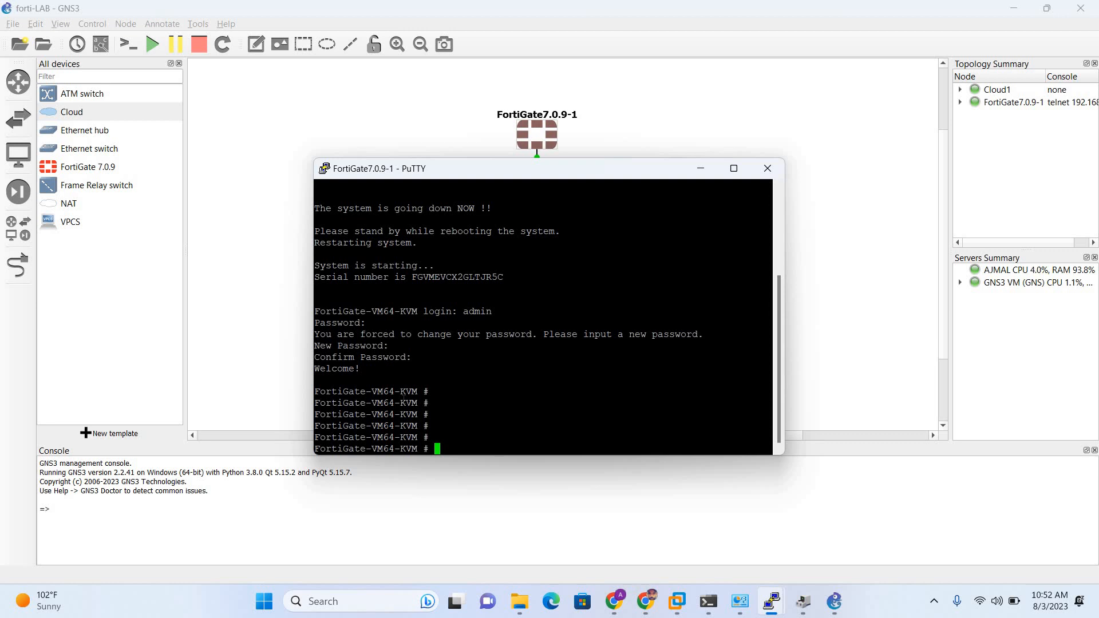
# Enter config system interface, edit port1, and show its settings, which use mode dhcp.
pyautogui.write('cof')
pyautogui.press('BackSpace')
pyautogui.write('nfig system interface')
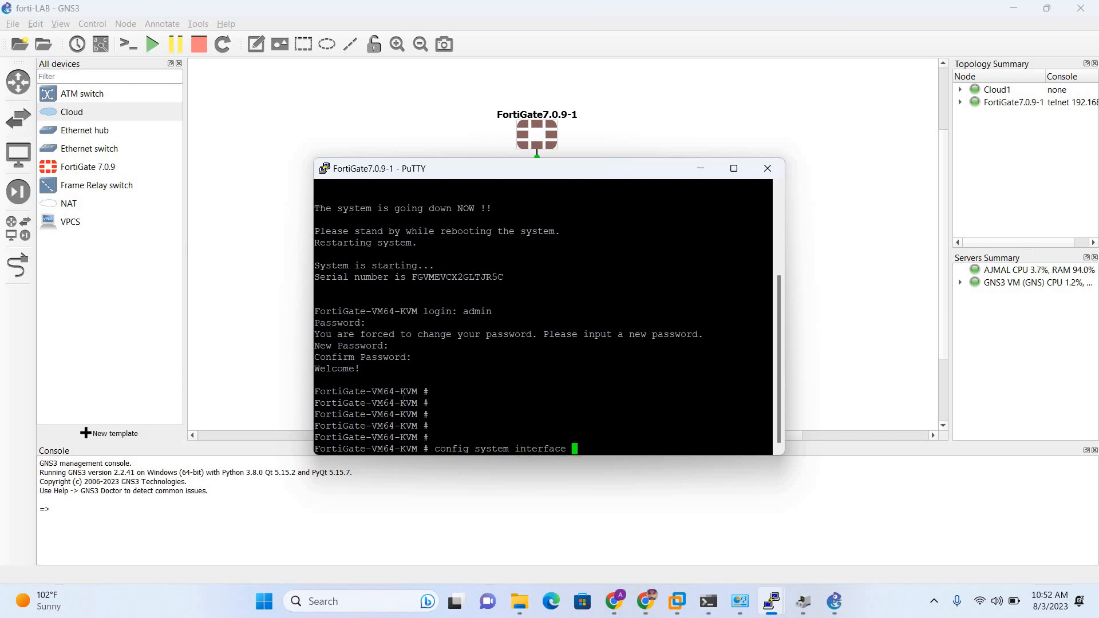
pyautogui.press('Return')
pyautogui.press('Return')
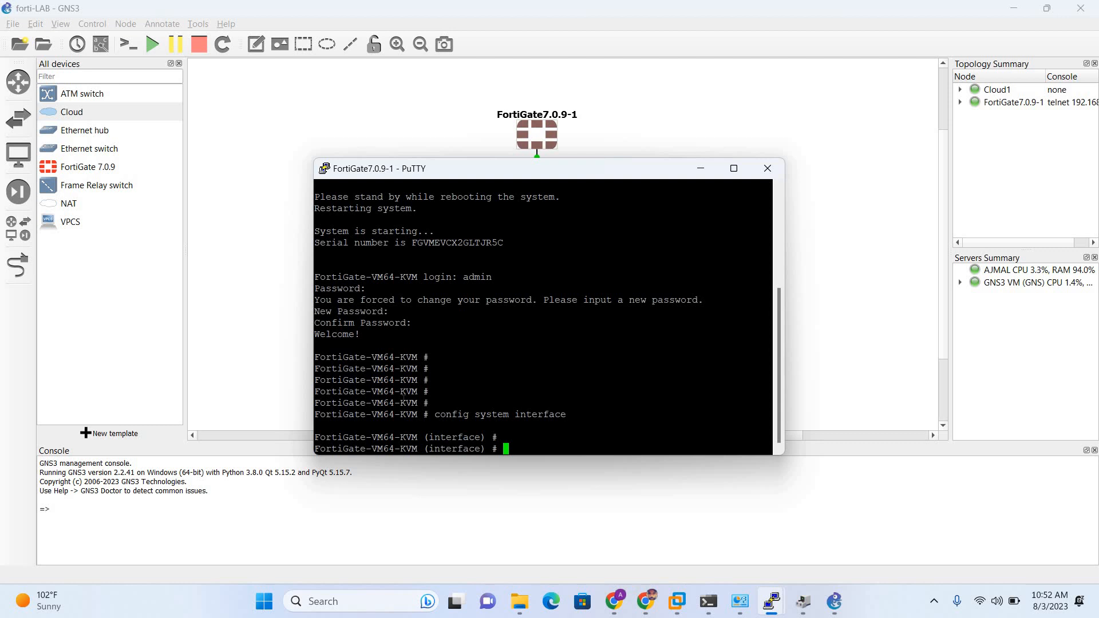
pyautogui.write('edit port1')
pyautogui.press('Return')
pyautogui.write('show')
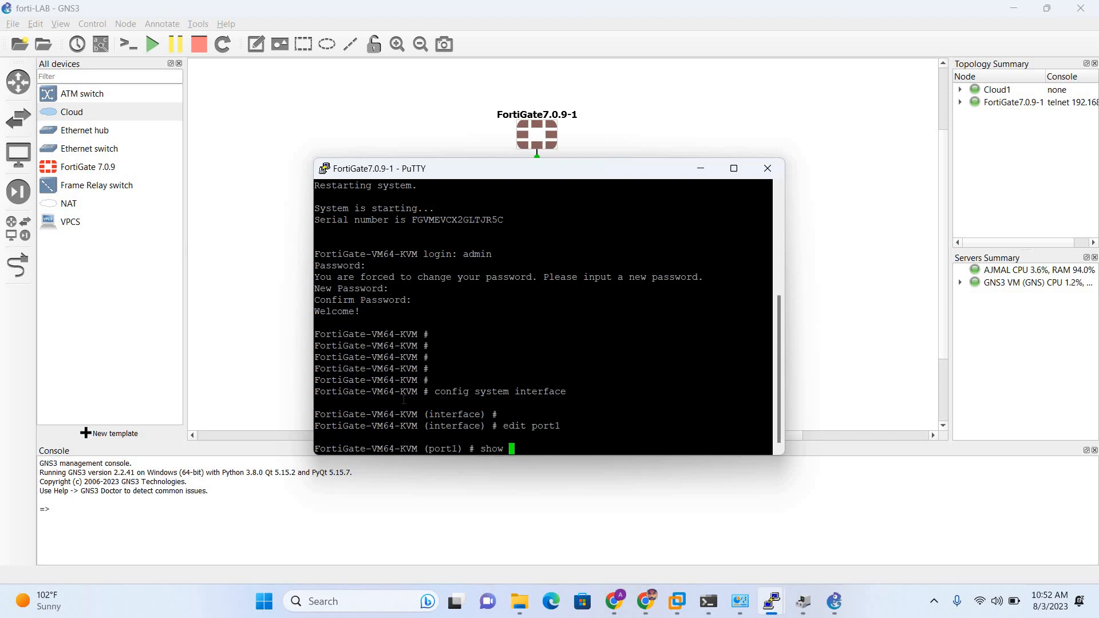
pyautogui.press('Return')
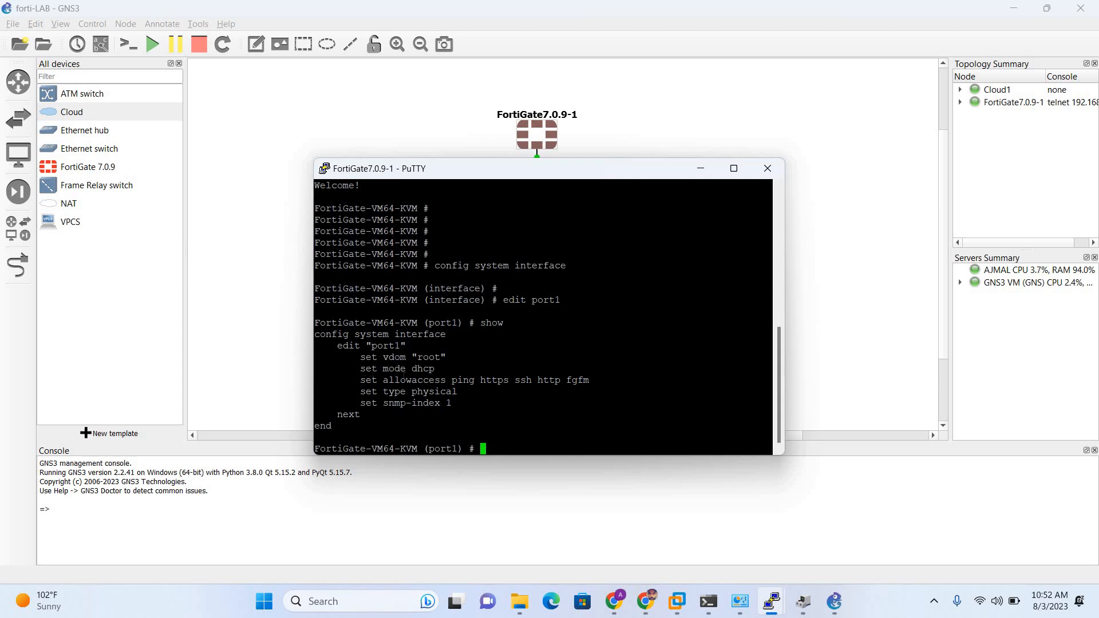
# Begin a set mode command to replace port1's DHCP addressing.
pyautogui.moveTo(355, 369); pyautogui.dragTo(434, 368)
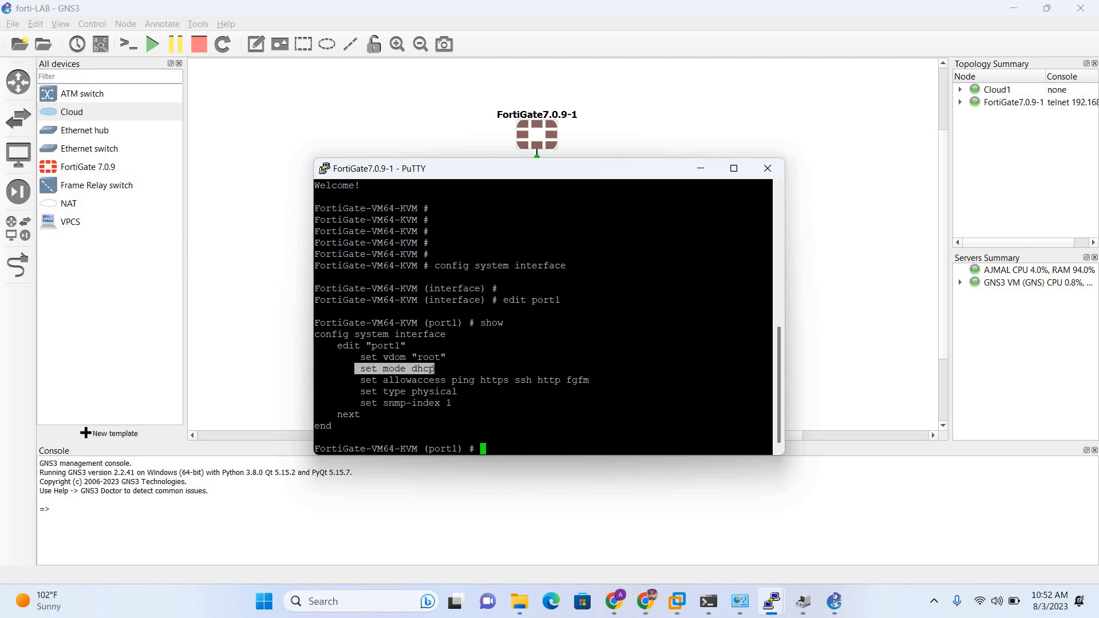
pyautogui.click(577, 439)
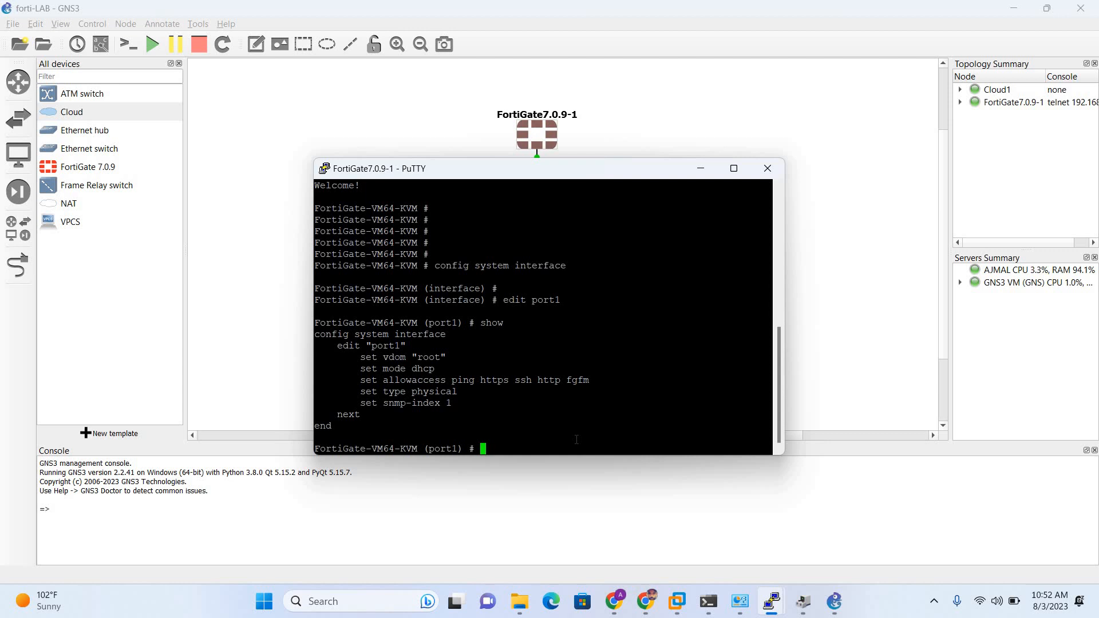
pyautogui.write('set m')
pyautogui.write('ode ')
pyautogui.write('ip')
# Set port1's mode to static and confirm it with show.
pyautogui.press('BackSpace')
pyautogui.press('BackSpace')
pyautogui.press('BackSpace')
pyautogui.write('static')
pyautogui.press('Return')
pyautogui.press('Return')
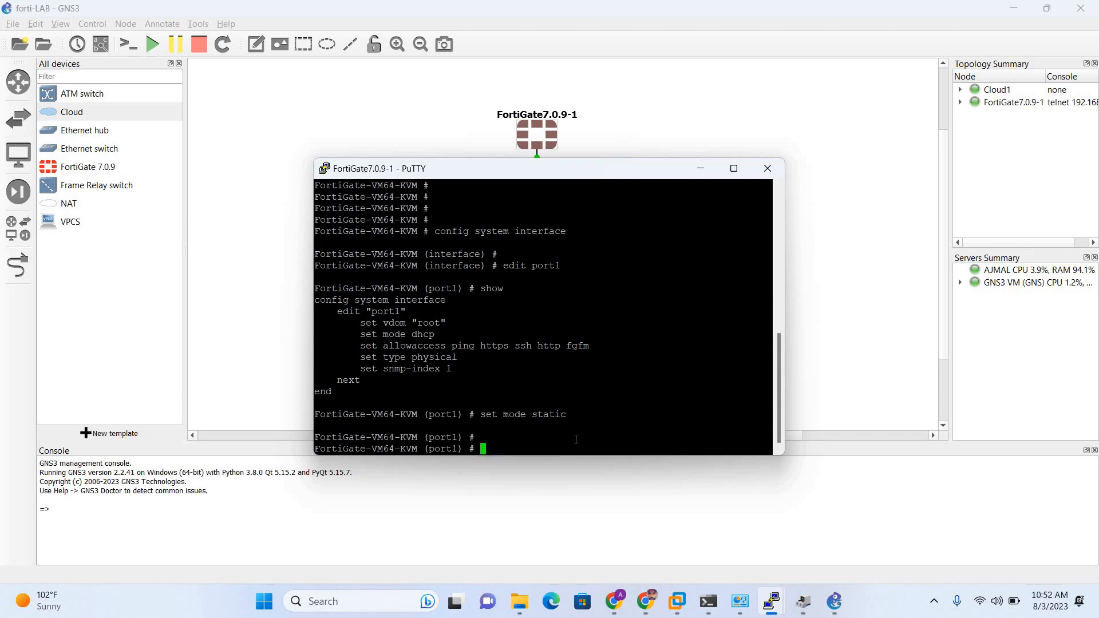
pyautogui.write('show')
pyautogui.press('Return')
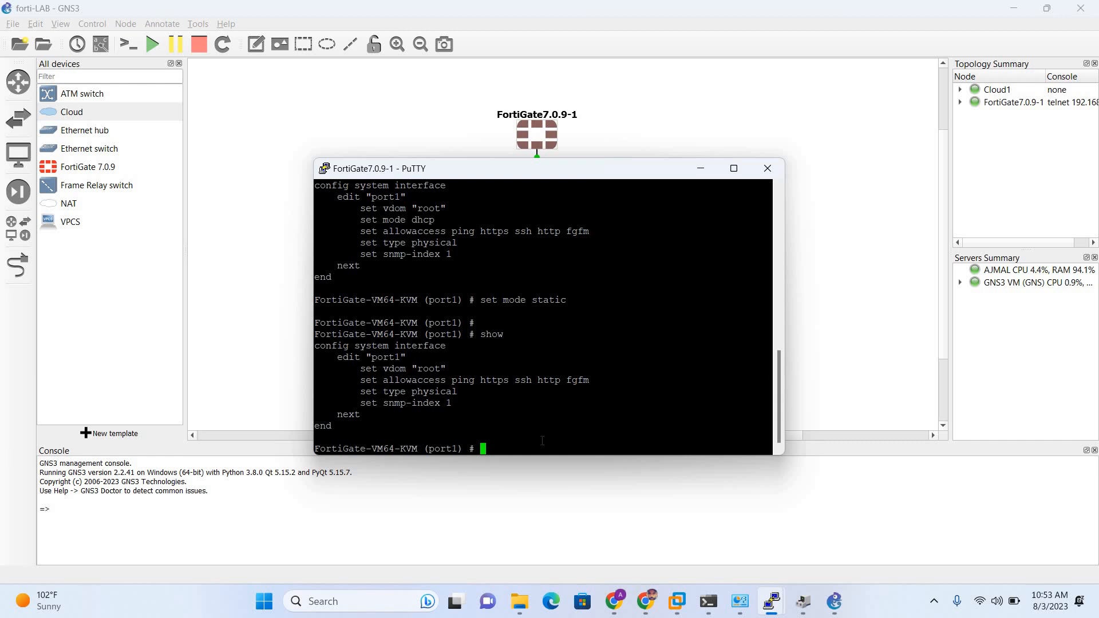
pyautogui.press('Up')
pyautogui.press('Up')
pyautogui.press('Return')
pyautogui.press('Return')
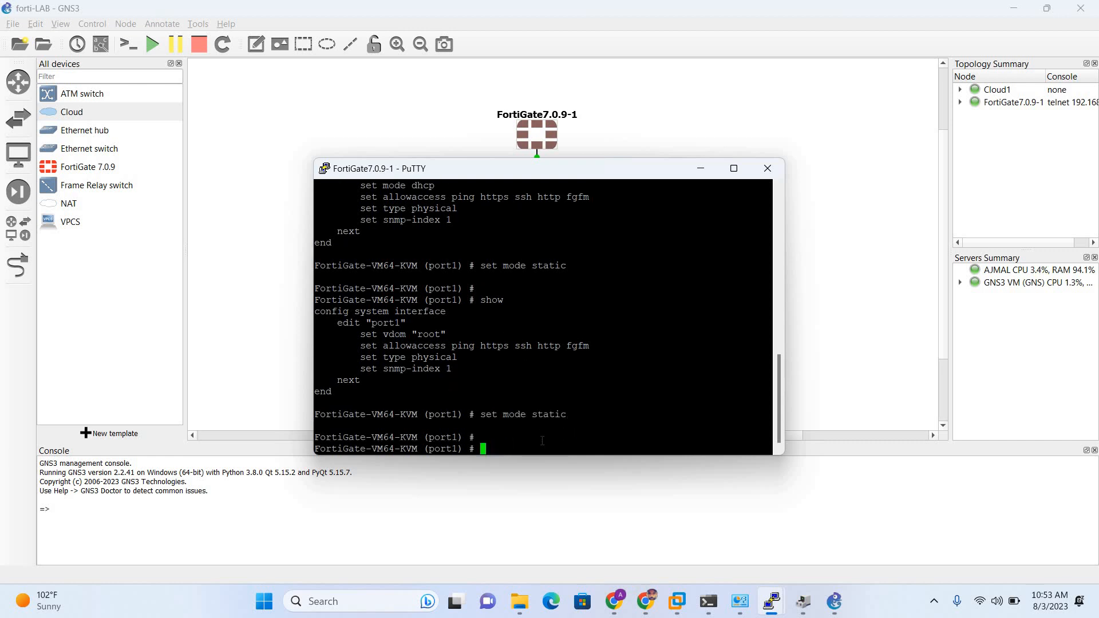
# Assign port1 IP 10.39.1.51 255.255.255.0 and end to save the configuration.
pyautogui.write('set ip 10.39.1.51 255.255.255.0')
pyautogui.press('Return')
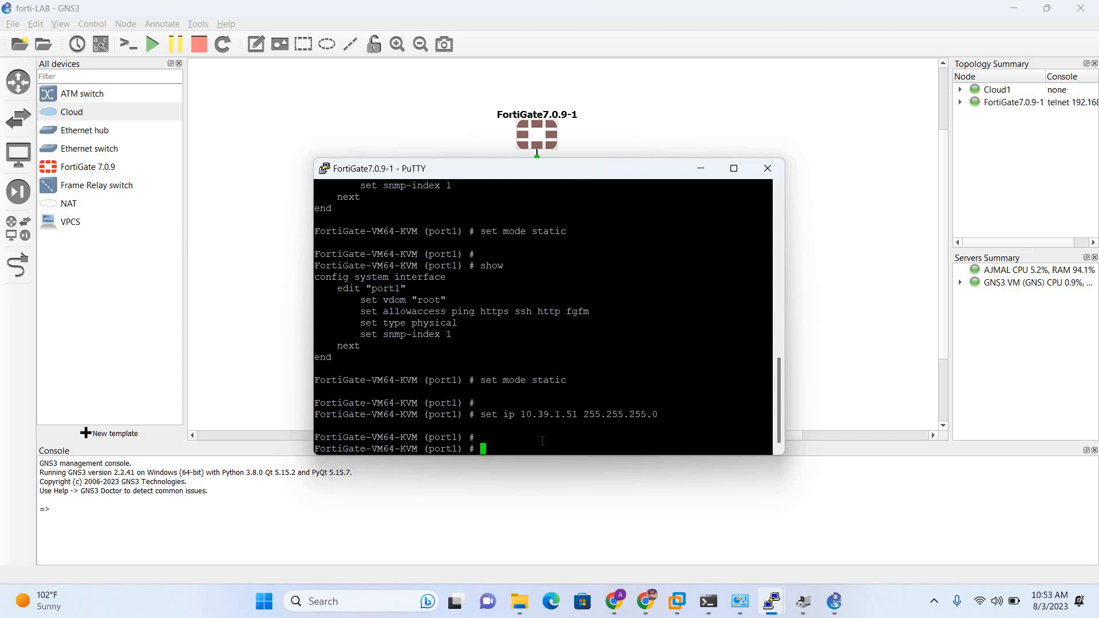
pyautogui.write('end')
pyautogui.press('Return')
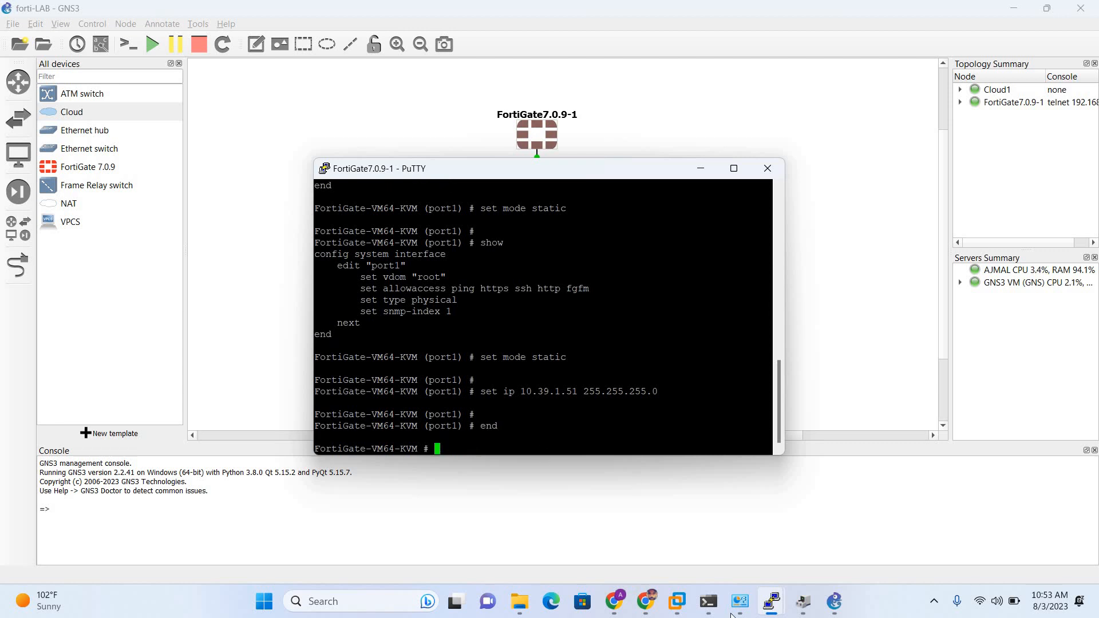
# Rerun ping 10.39.1.51 in Command Prompt, getting four replies, then return to the browser.
pyautogui.click(709, 601)
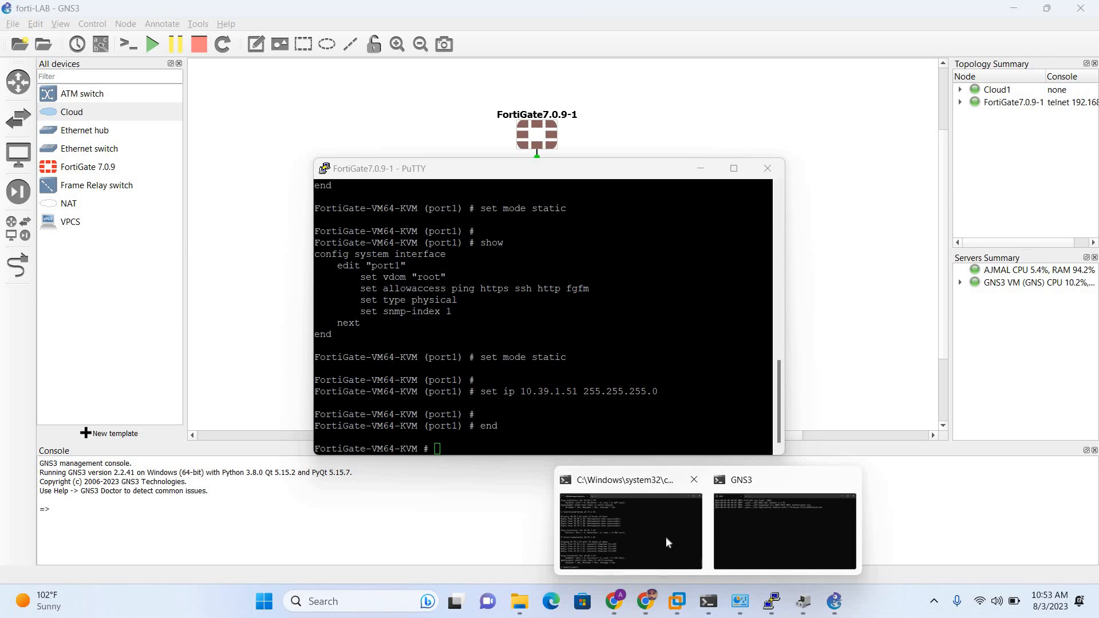
pyautogui.click(665, 536)
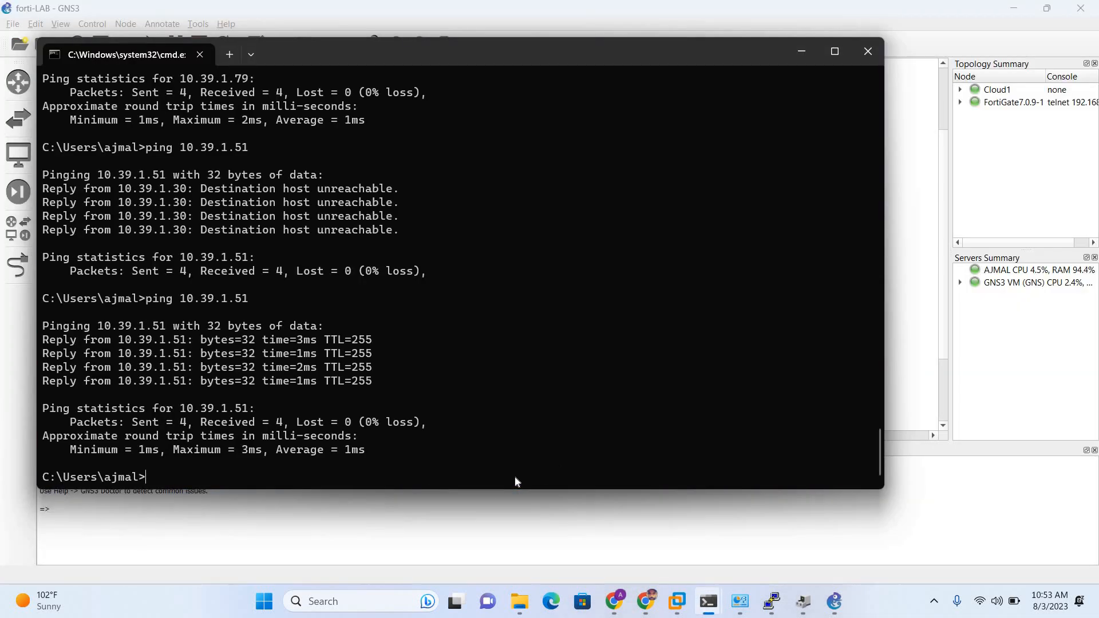
pyautogui.press('Up')
pyautogui.press('Return')
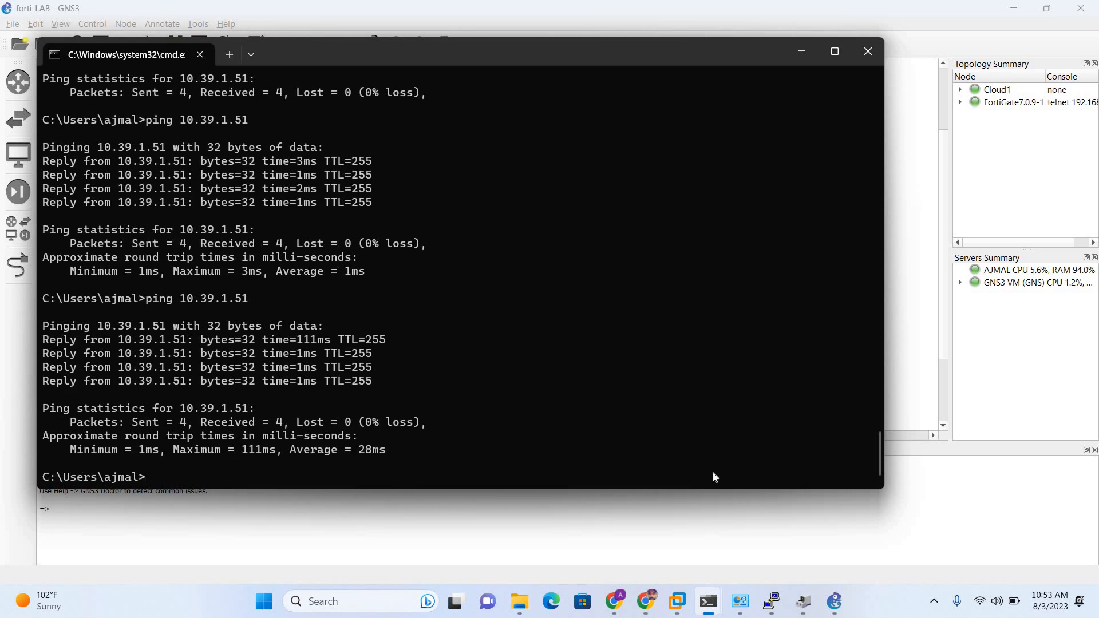
pyautogui.click(645, 606)
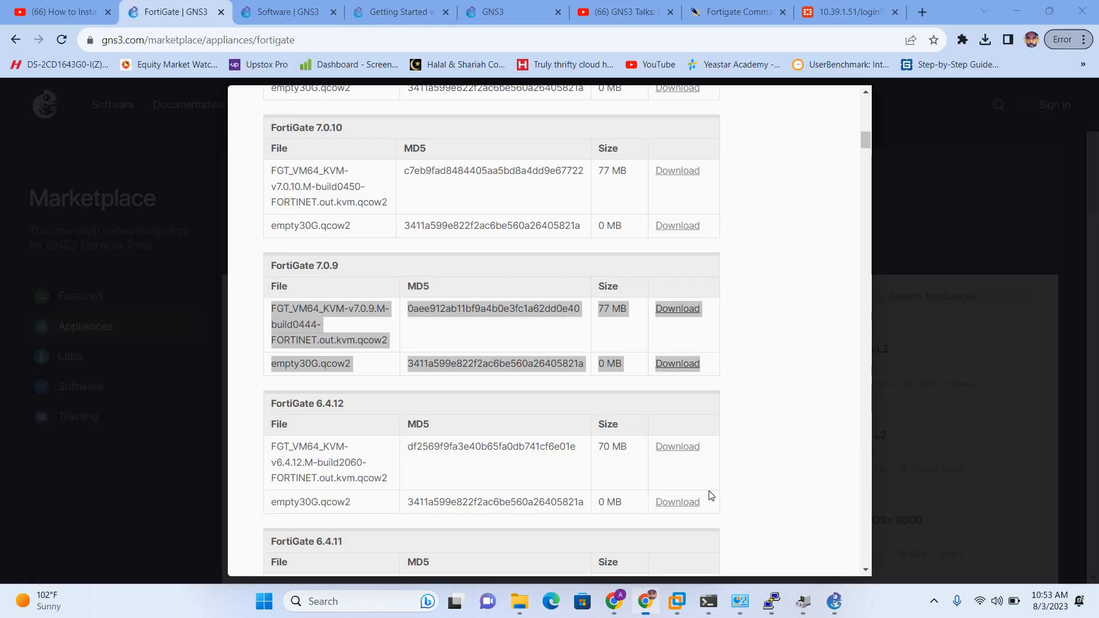
# Browse to 10.39.1.51 in a new tab and log in with the admin account and its password.
pyautogui.click(922, 11)
pyautogui.write('10')
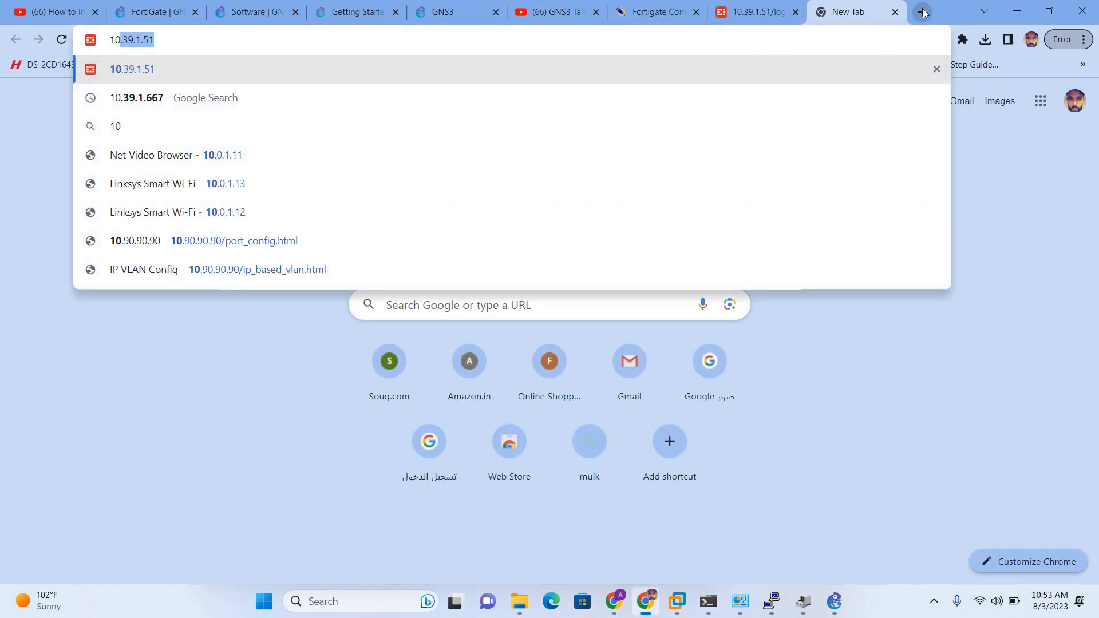
pyautogui.write('.39.1.51')
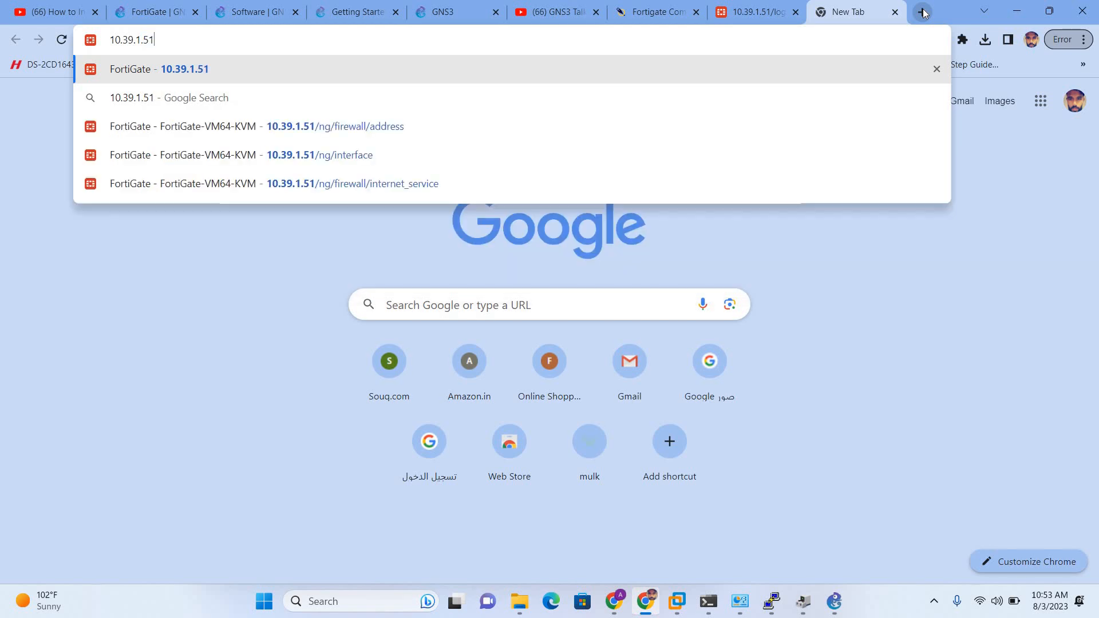
pyautogui.press('Return')
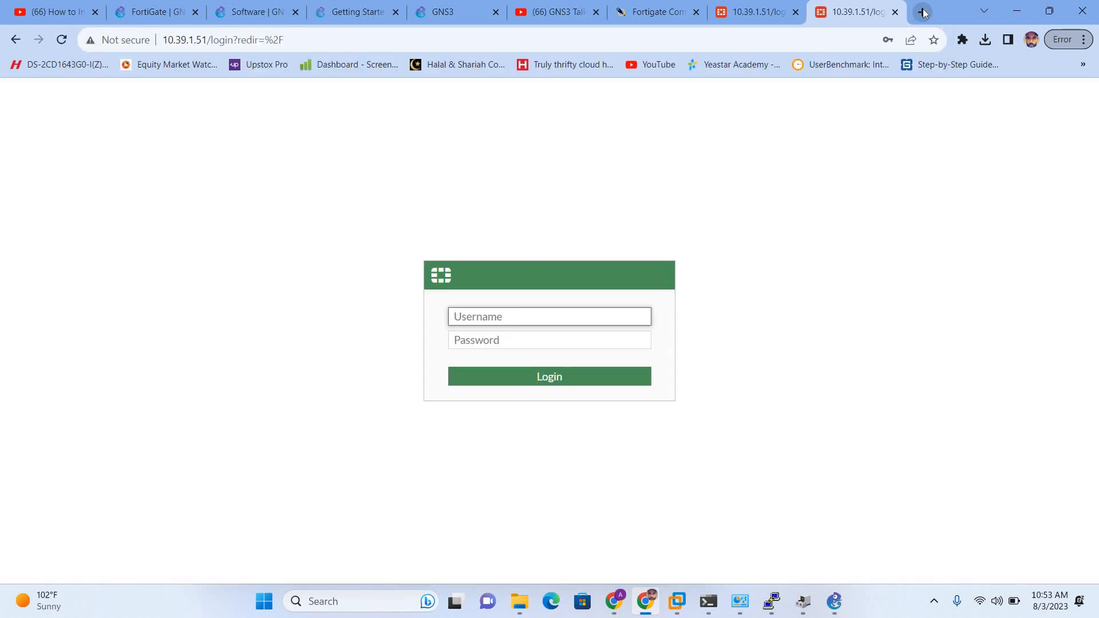
pyautogui.write('admin')
pyautogui.press('Tab')
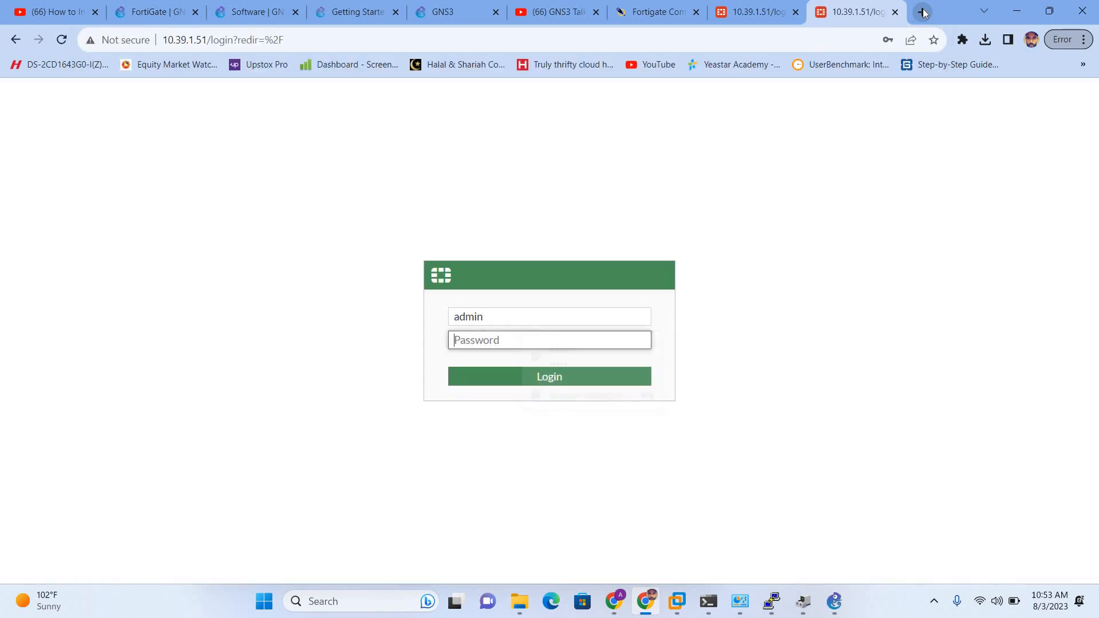
pyautogui.write('admin')
pyautogui.press('Return')
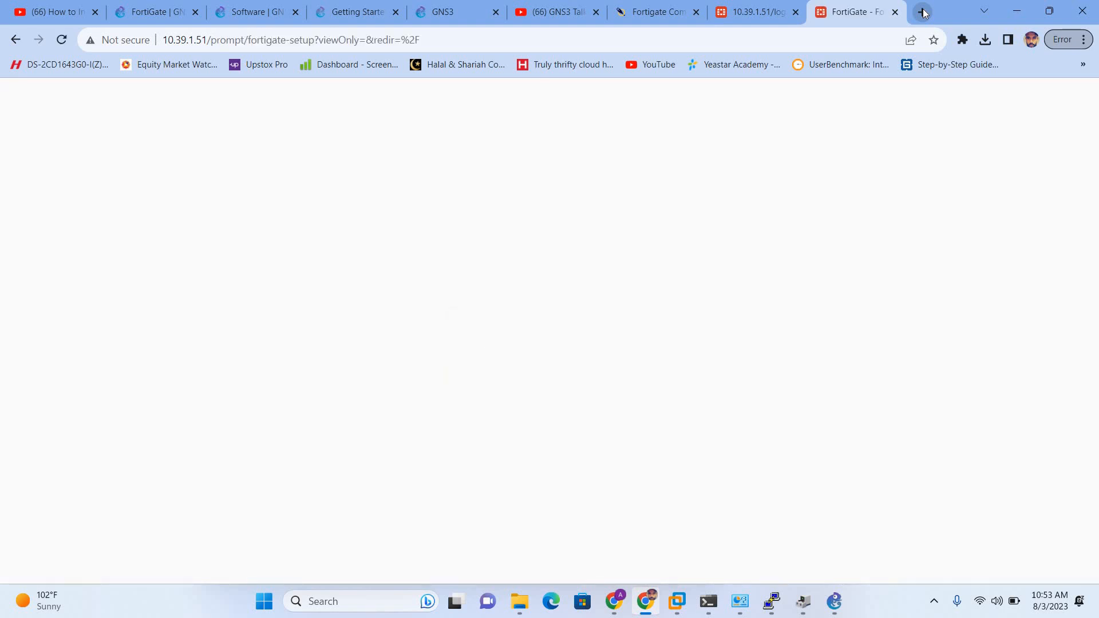
# Skip the initial setup and dismiss the FortiOS 7.0 what's-new dialog.
pyautogui.click(606, 406)
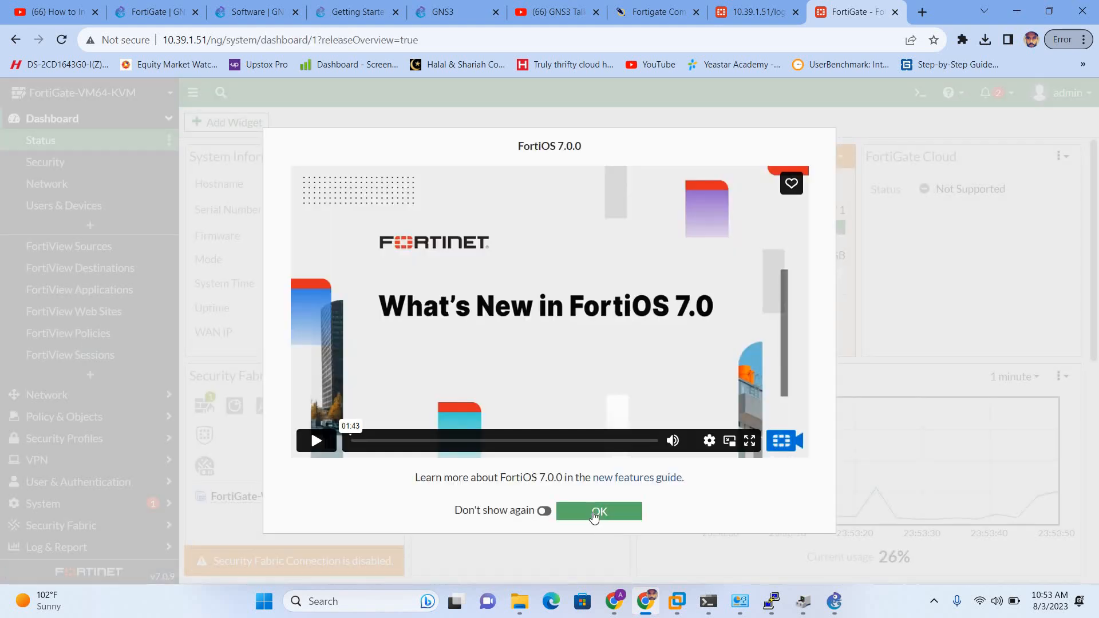
pyautogui.click(599, 513)
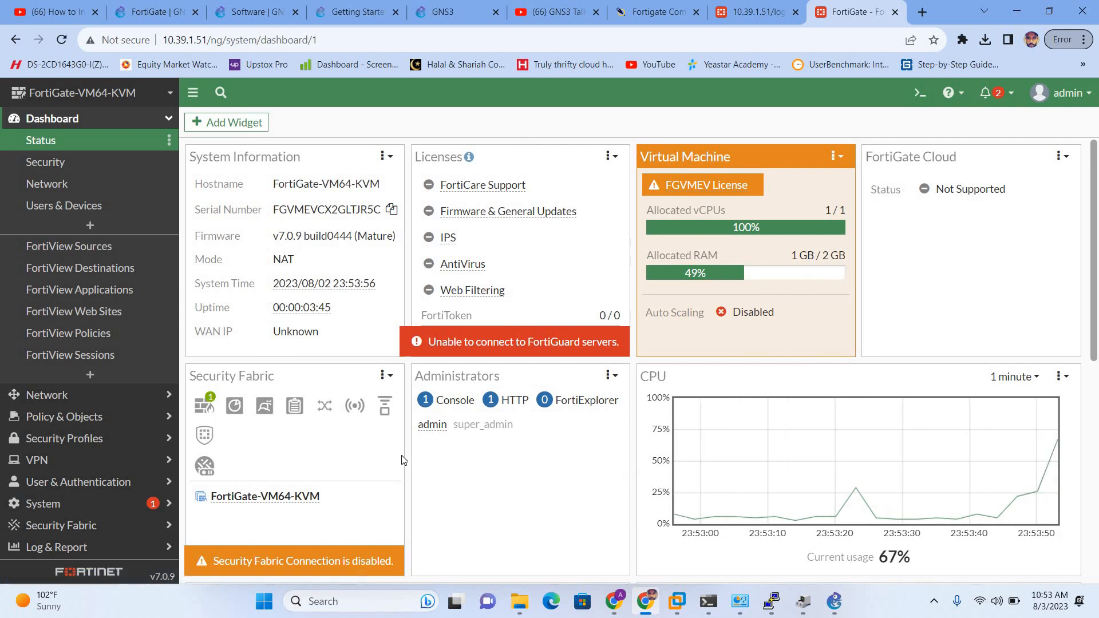
pyautogui.hotkey('alt', 'Tab')
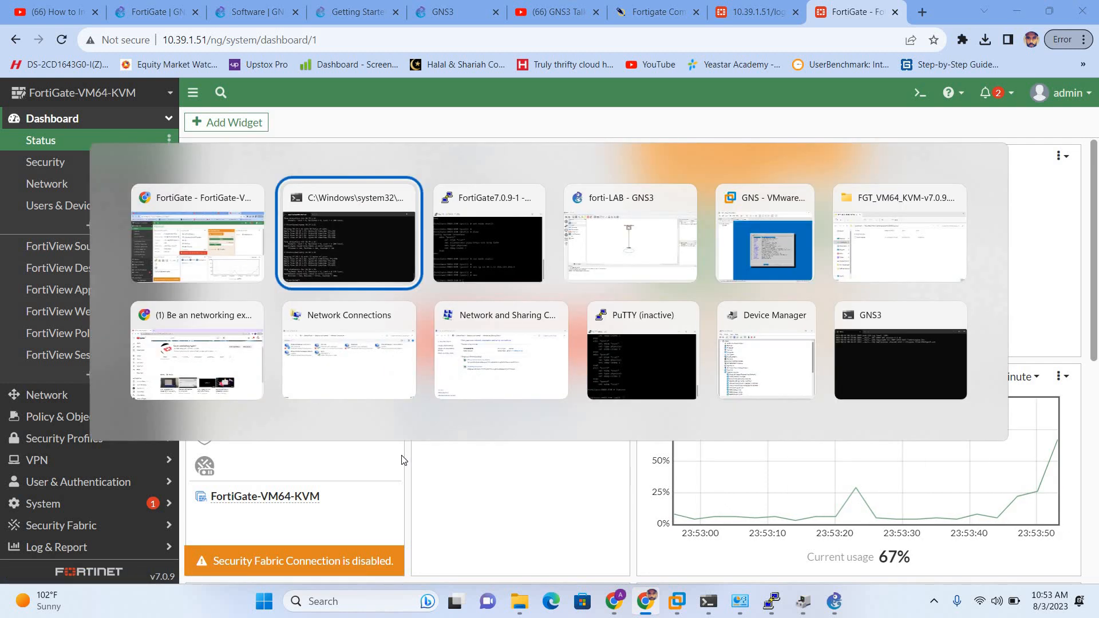
# Close the inactive PuTTY session and bring the FortiGate7.0.9-1 console to the front.
pyautogui.press('Tab')
pyautogui.press('Tab')
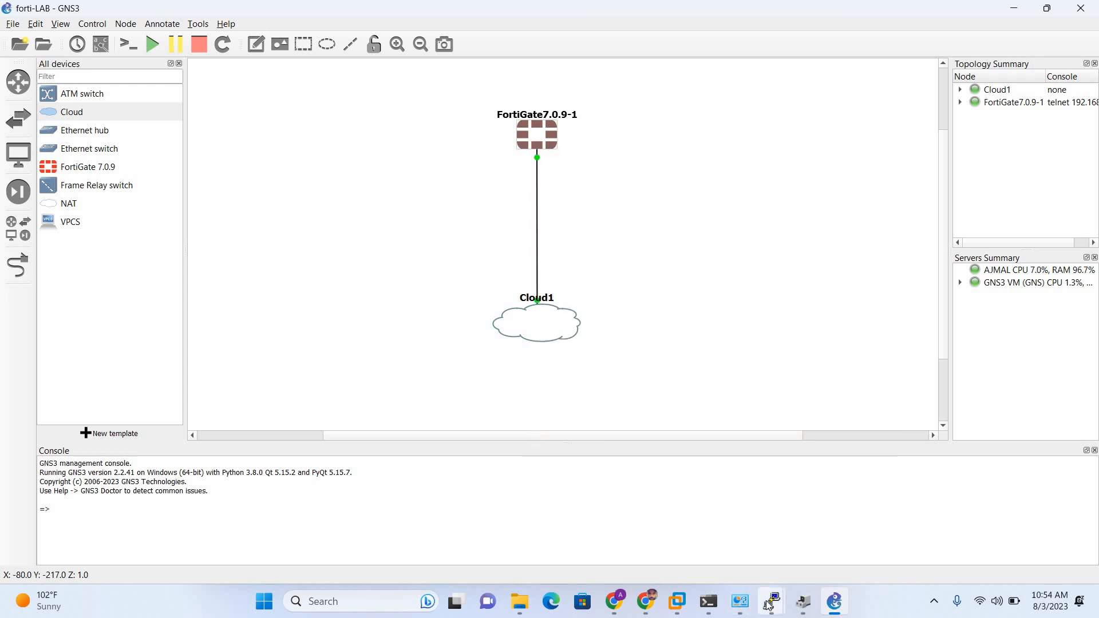
pyautogui.click(769, 603)
pyautogui.click(703, 533)
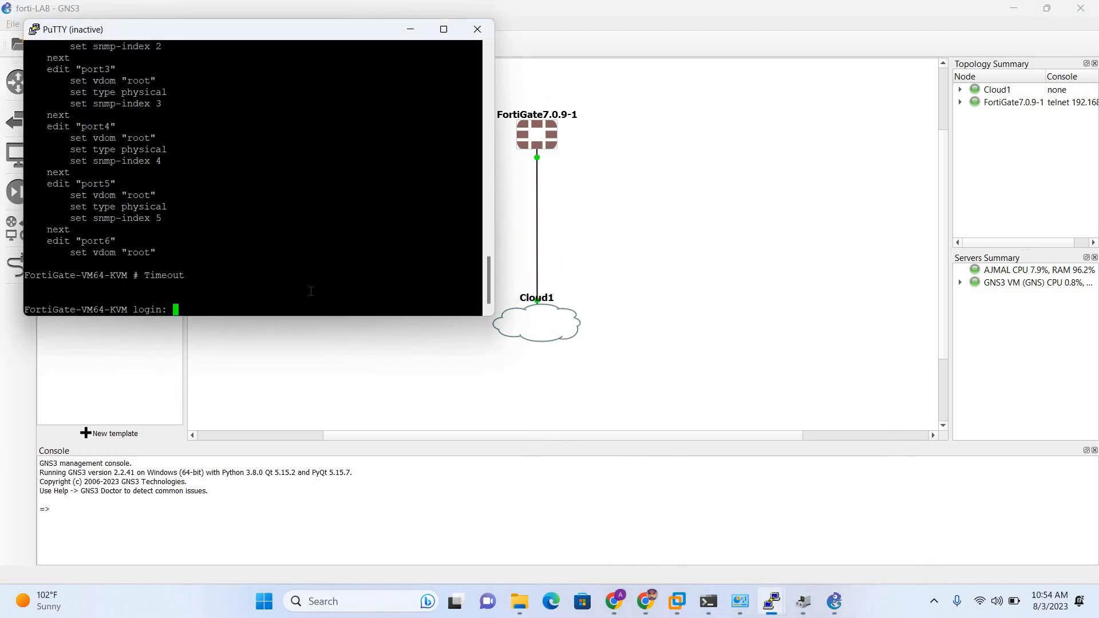
pyautogui.click(476, 28)
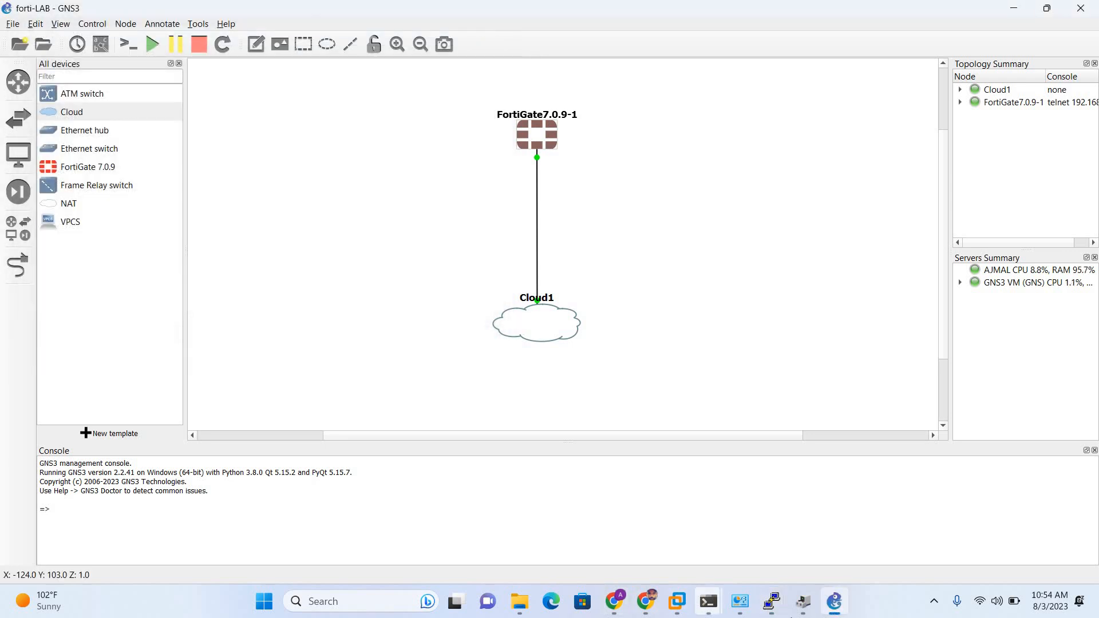
pyautogui.click(771, 601)
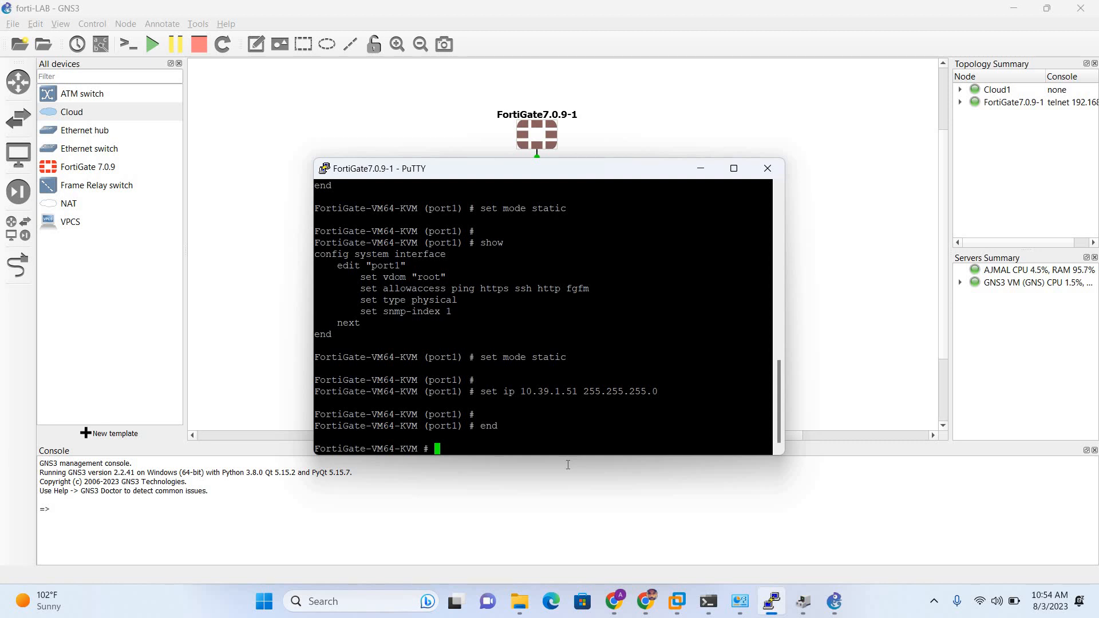
# Run get at the top-level prompt, then enter config system interface.
pyautogui.write('get')
pyautogui.press('Return')
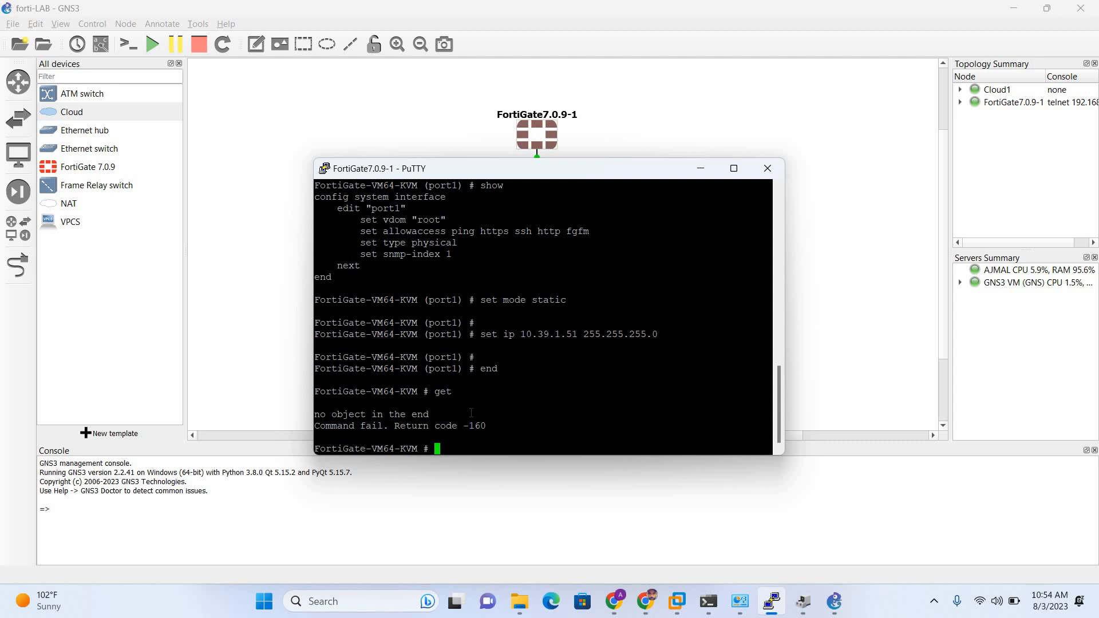
pyautogui.write('config system interface')
pyautogui.press('Return')
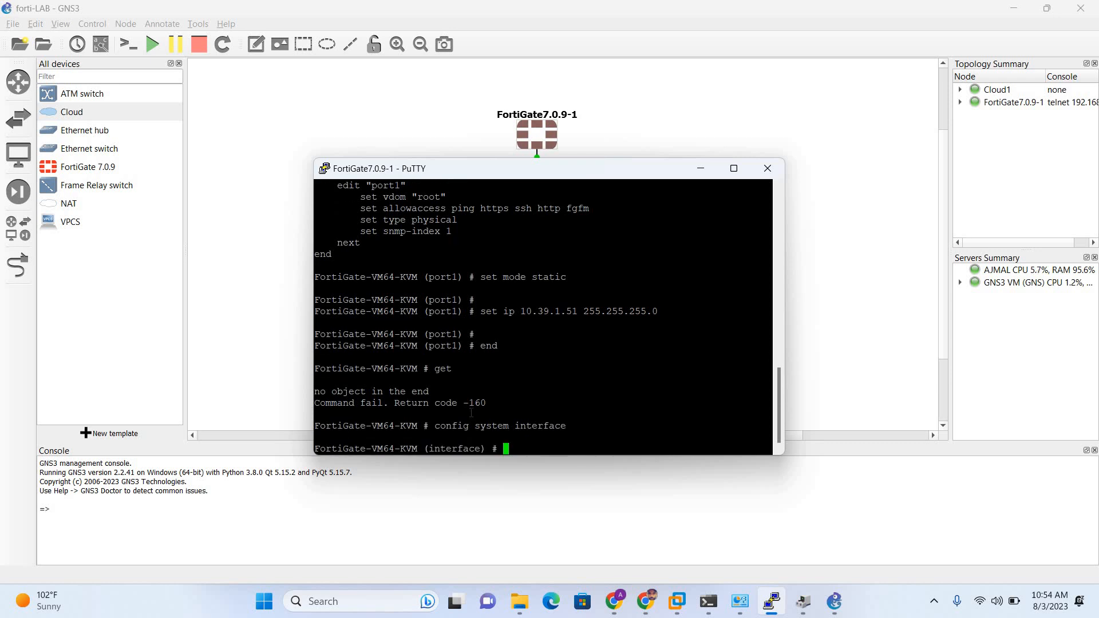
pyautogui.press('Return')
pyautogui.press('Return')
# List every interface's settings with get, then edit port1.
pyautogui.write('get')
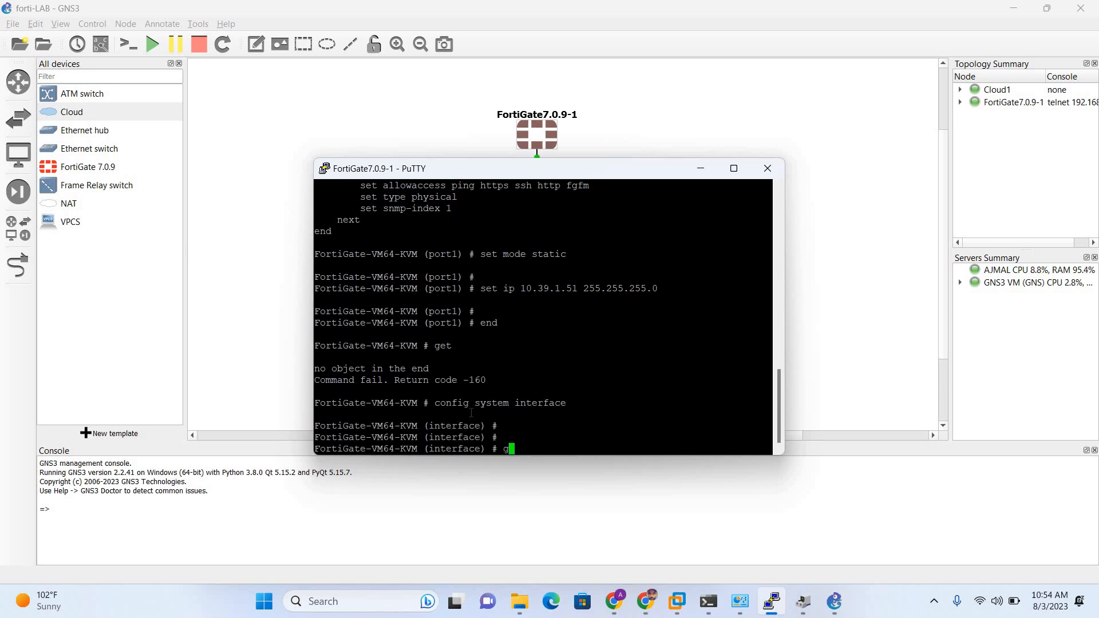
pyautogui.press('Return')
pyautogui.press('Return')
pyautogui.press('Return')
pyautogui.press('Return')
pyautogui.press('Return')
pyautogui.press('Return')
pyautogui.press('Return')
pyautogui.press('Return')
pyautogui.press('Return')
pyautogui.press('Return')
pyautogui.press('Return')
pyautogui.press('Return')
pyautogui.press('Return')
pyautogui.press('Return')
pyautogui.press('Return')
pyautogui.press('Return')
pyautogui.press('Return')
pyautogui.press('Return')
pyautogui.press('Return')
pyautogui.press('Return')
pyautogui.press('Return')
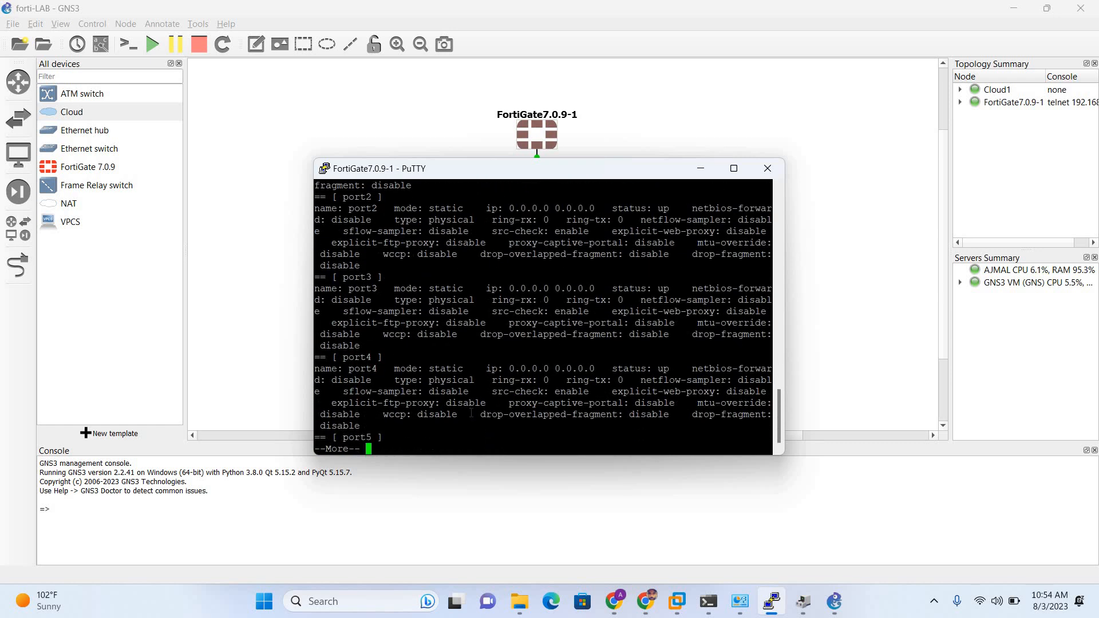
pyautogui.press('Return')
pyautogui.press('Return')
pyautogui.press('Return')
pyautogui.press('Return')
pyautogui.press('Return')
pyautogui.press('Return')
pyautogui.press('Return')
pyautogui.press('Return')
pyautogui.press('Return')
pyautogui.press('Return')
pyautogui.press('Return')
pyautogui.press('Return')
pyautogui.press('Return')
pyautogui.press('Return')
pyautogui.write('ed')
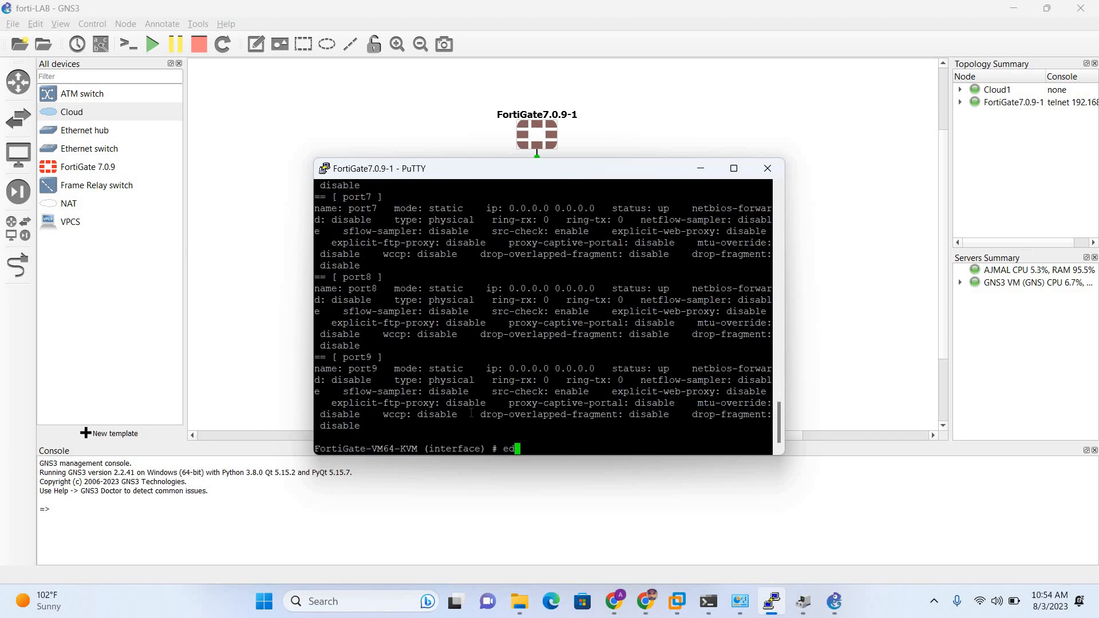
pyautogui.write('it port1')
pyautogui.press('Return')
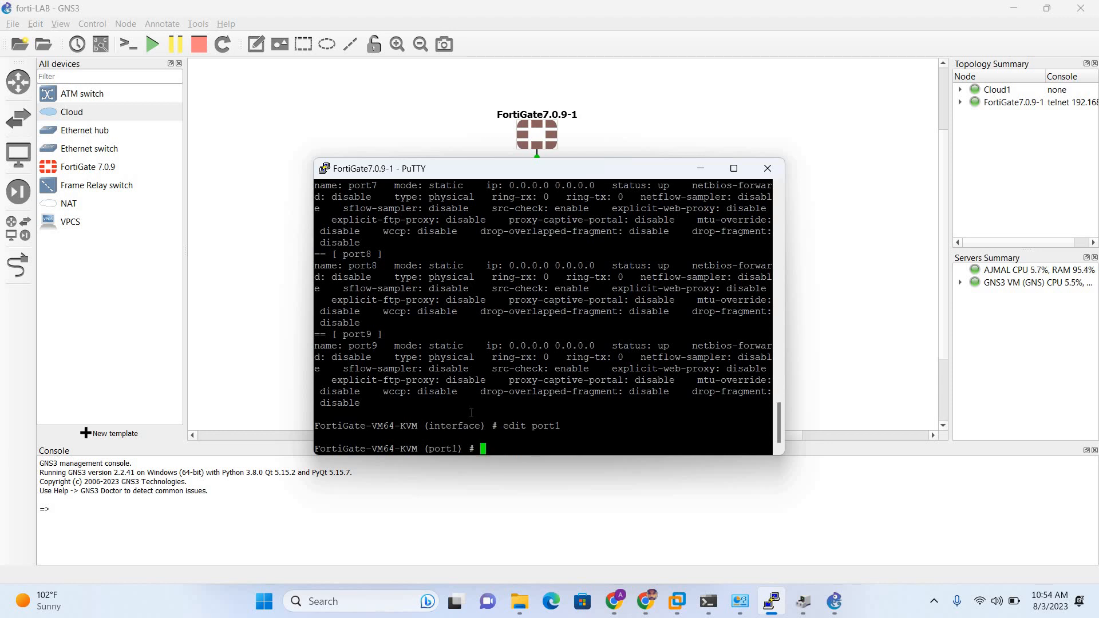
# Run get on port1 and highlight the ip line showing static 10.39.1.51 255.255.255.0.
pyautogui.write('get')
pyautogui.press('Return')
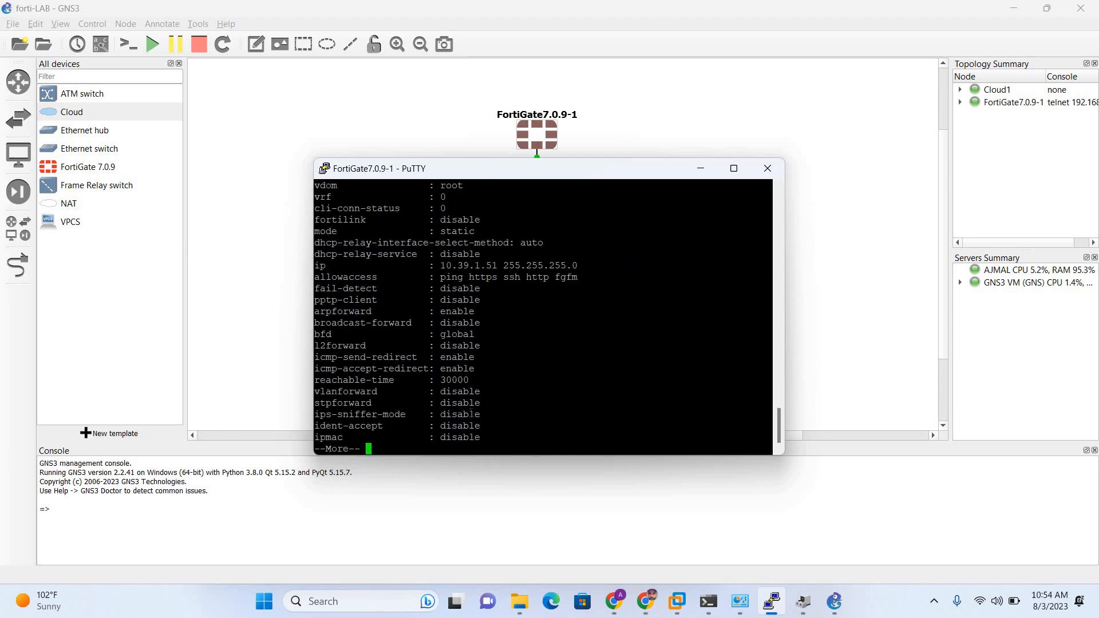
pyautogui.scroll(4, 416, 317)
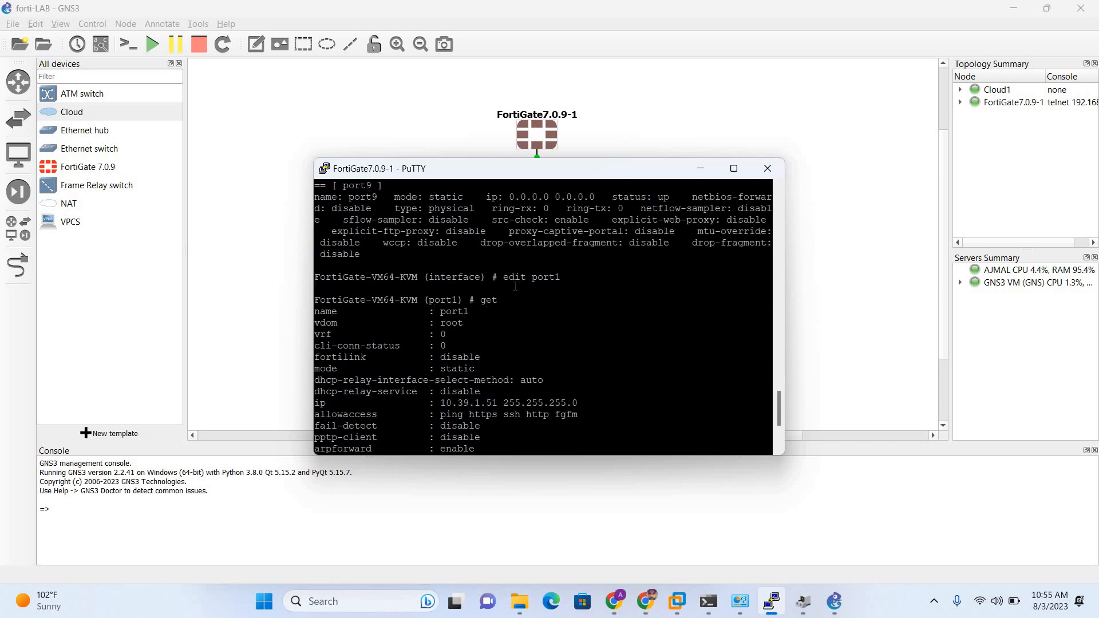
pyautogui.scroll(-4, 469, 333)
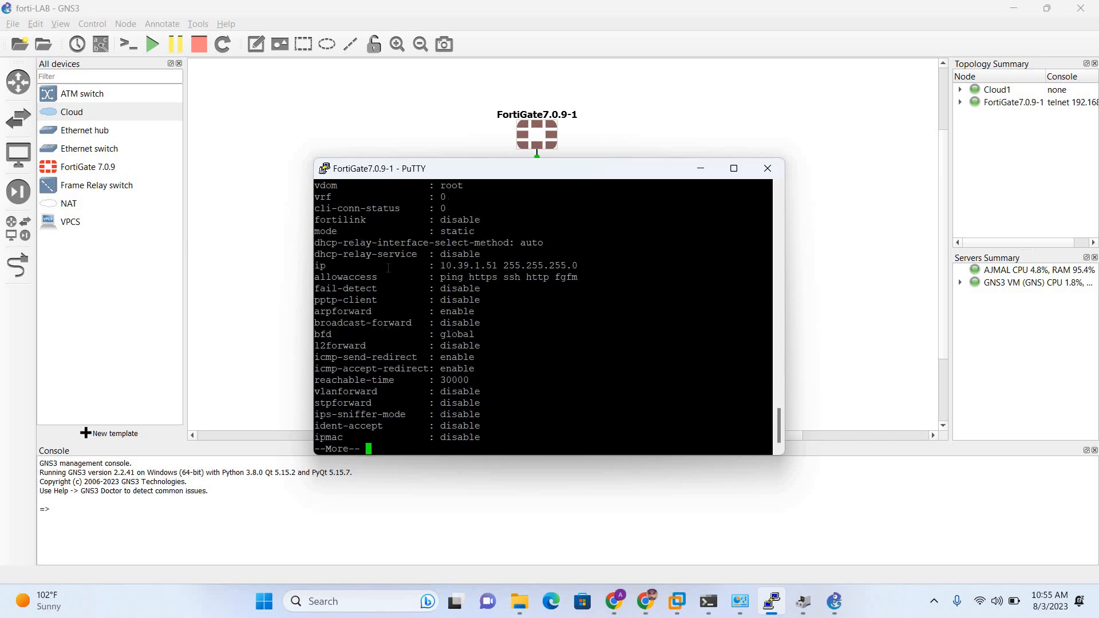
pyautogui.scroll(4, 364, 260)
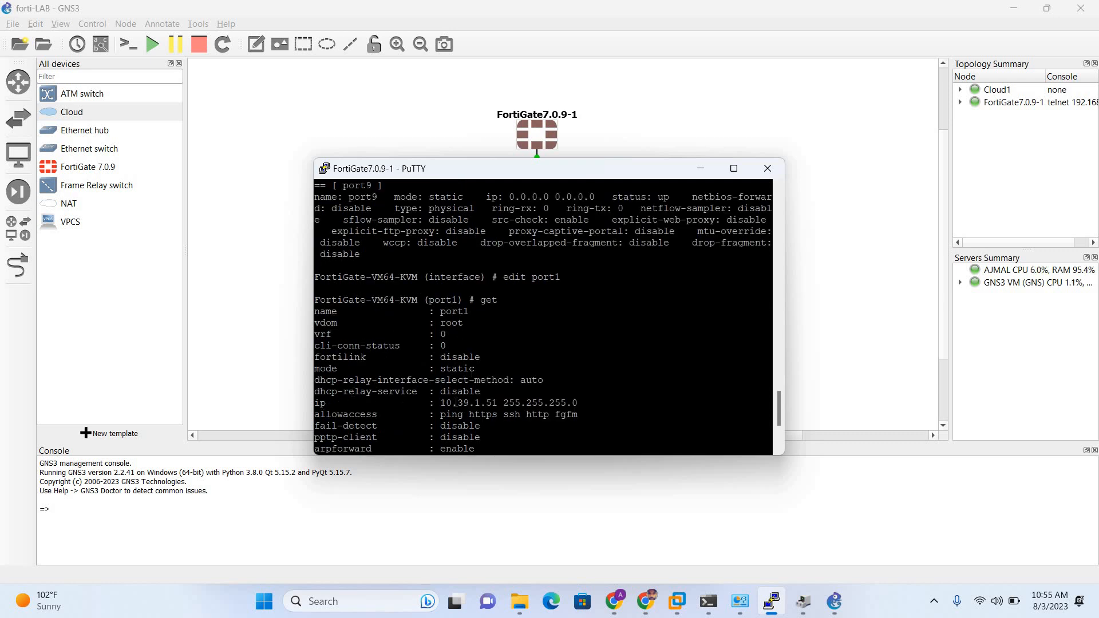
pyautogui.moveTo(319, 402); pyautogui.dragTo(577, 403)
pyautogui.scroll(-4, 549, 383)
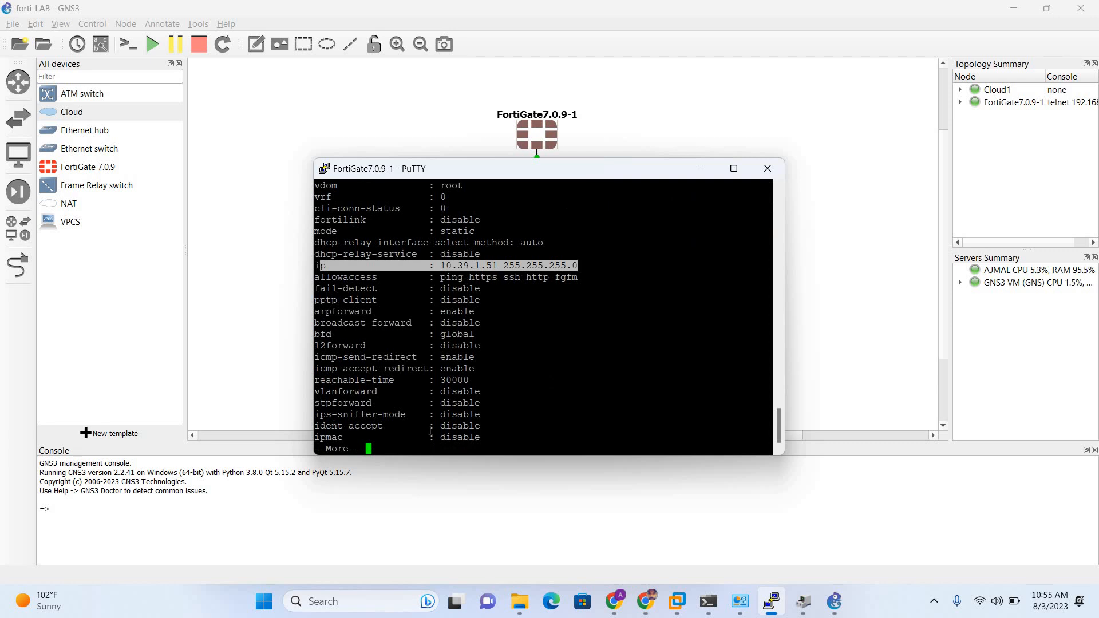
pyautogui.press('space')
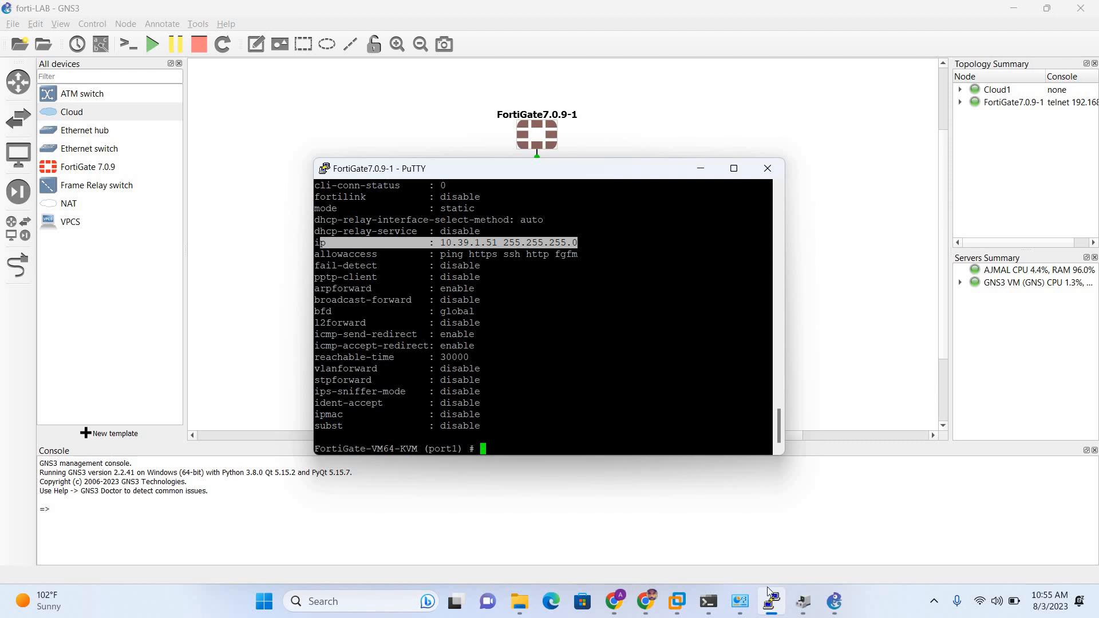
pyautogui.click(934, 600)
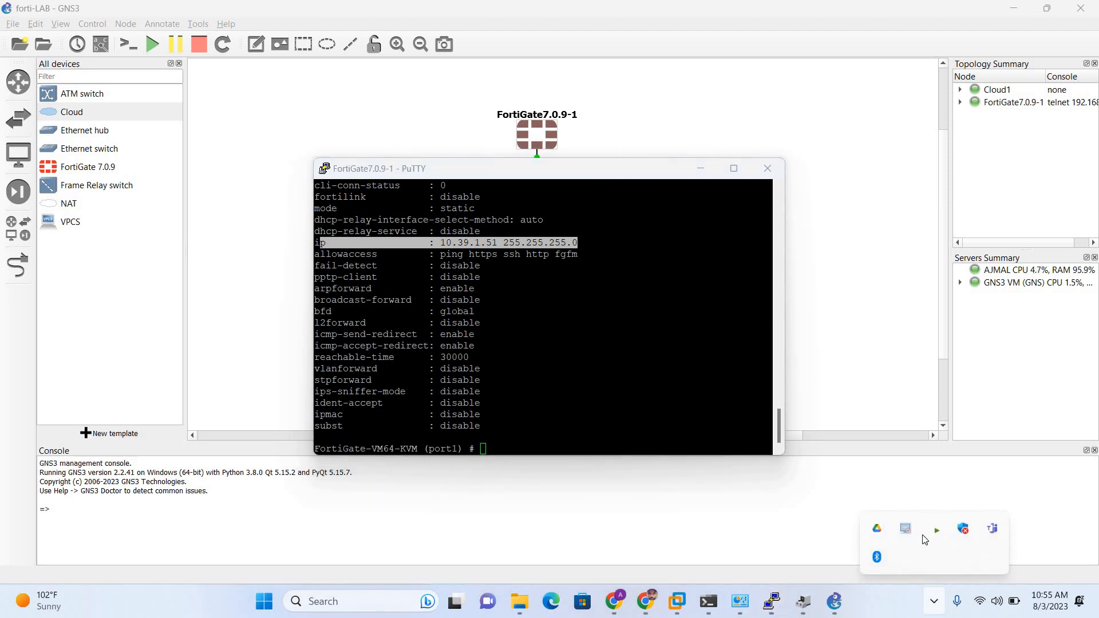